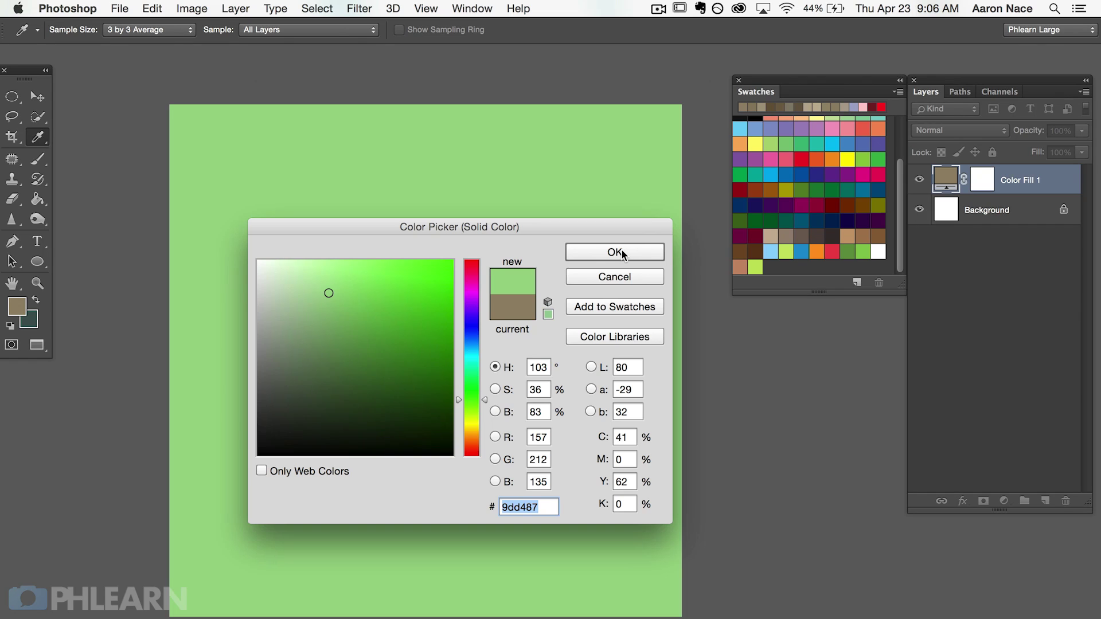
Accept light green #9dd487 as the colour of the solid fill layer and switch to the Brush tool
{"action": "left_click", "coordinate": [622, 254]}
{"action": "key", "text": "b"}
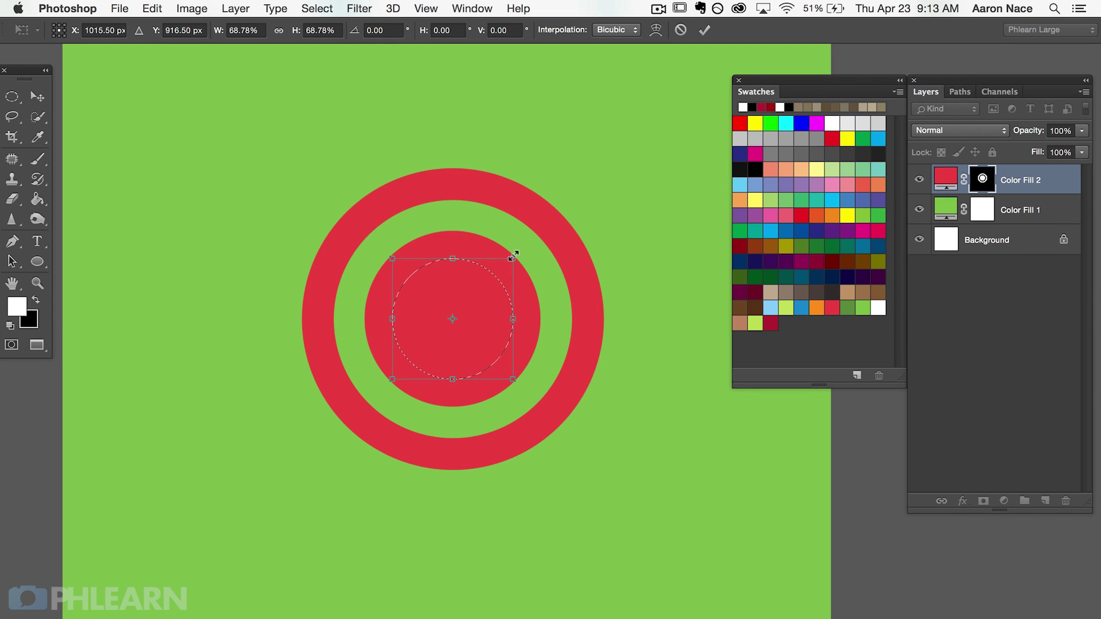
On the red fill's mask, cut out the circle scaled to 68.78% and reveal a red bullseye scaled to 54.92% inside it
{"action": "key", "text": "Return"}
{"action": "key", "text": "BackSpace"}
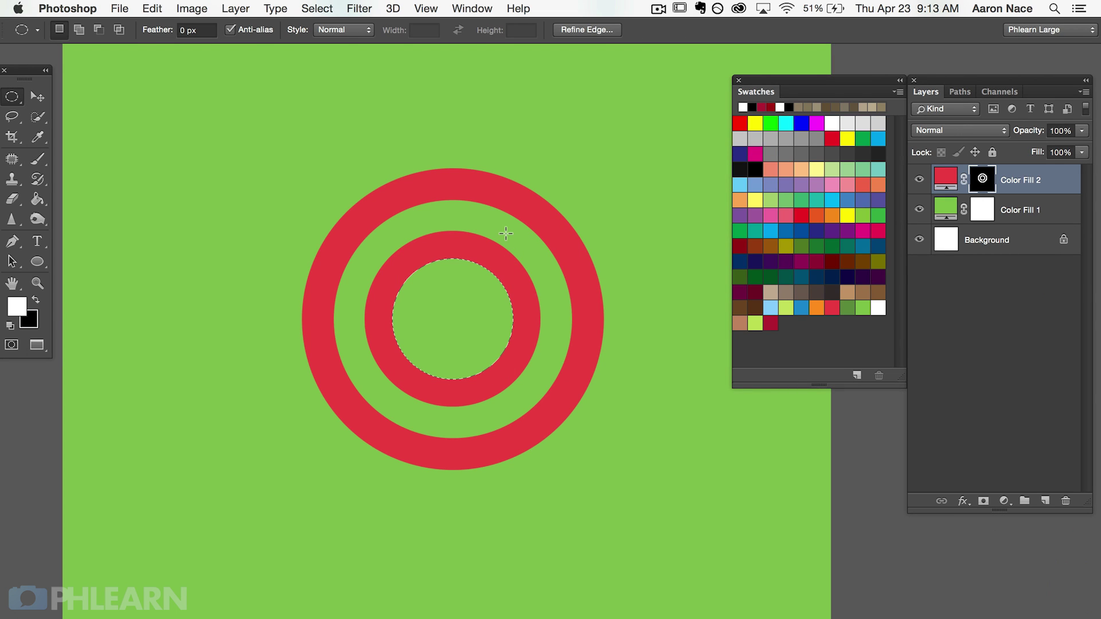
{"action": "key", "text": "super+t"}
{"action": "left_click_drag", "start_coordinate": [513, 259], "coordinate": [486, 286]}
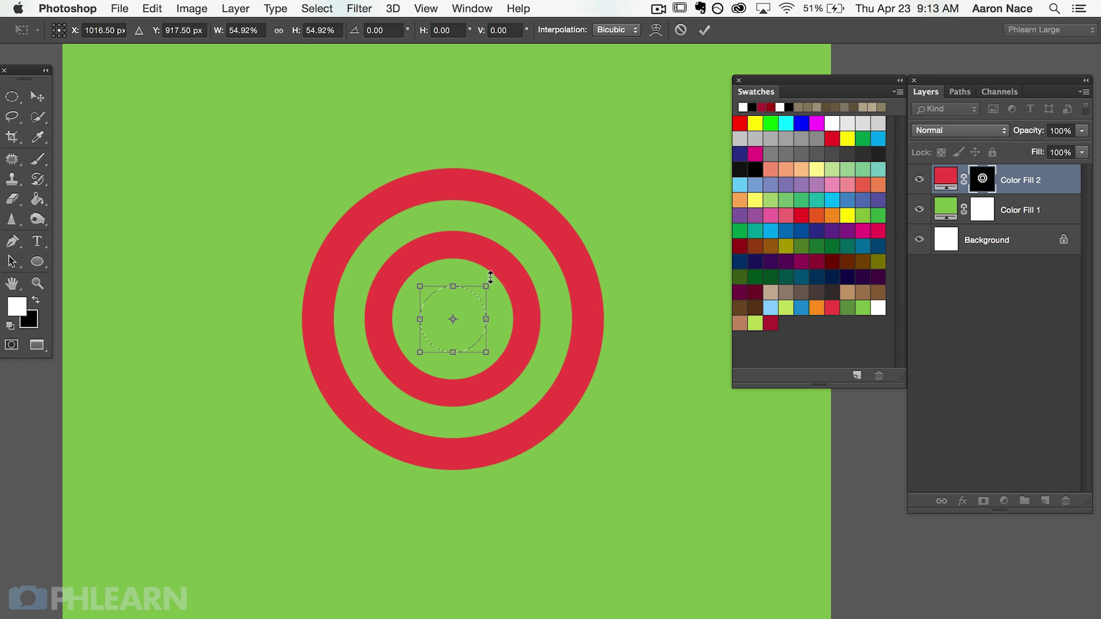
{"action": "key", "text": "Return"}
{"action": "key", "text": "alt+BackSpace"}
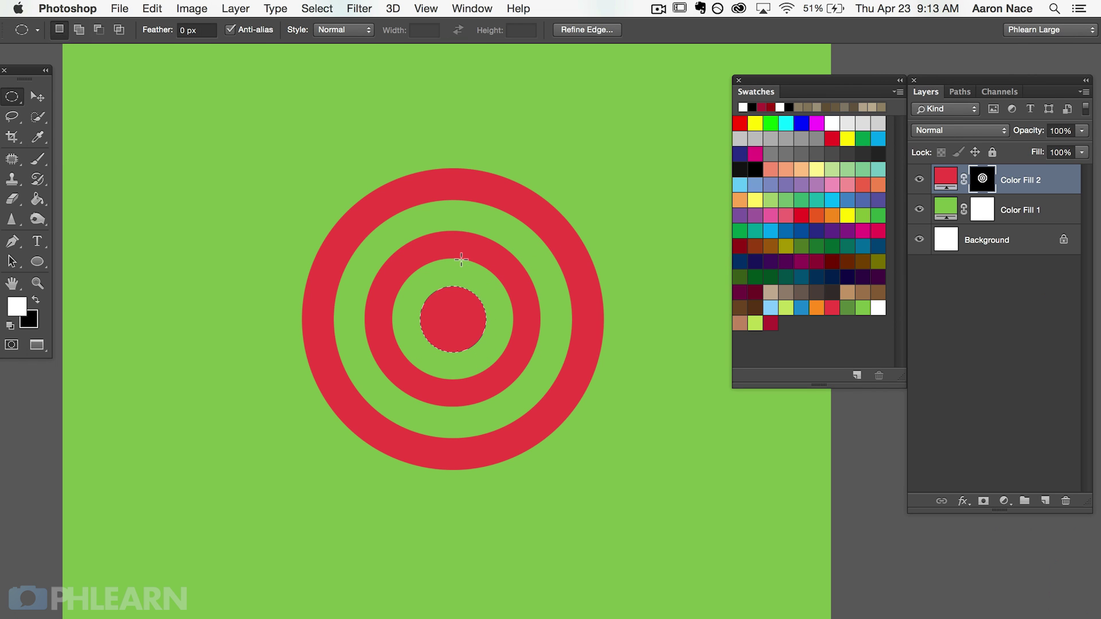
{"action": "key", "text": "super+d"}
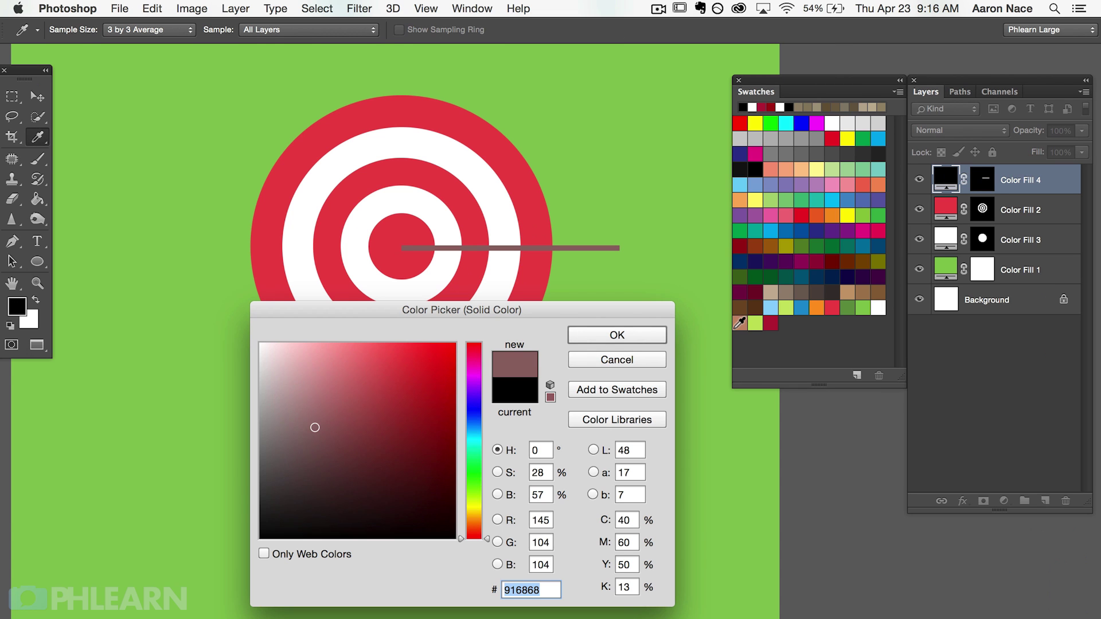
Recolour the arrow shaft with the light brown swatch and rotate the duplicated arrow upward about the target's centre
{"action": "left_click", "coordinate": [736, 325]}
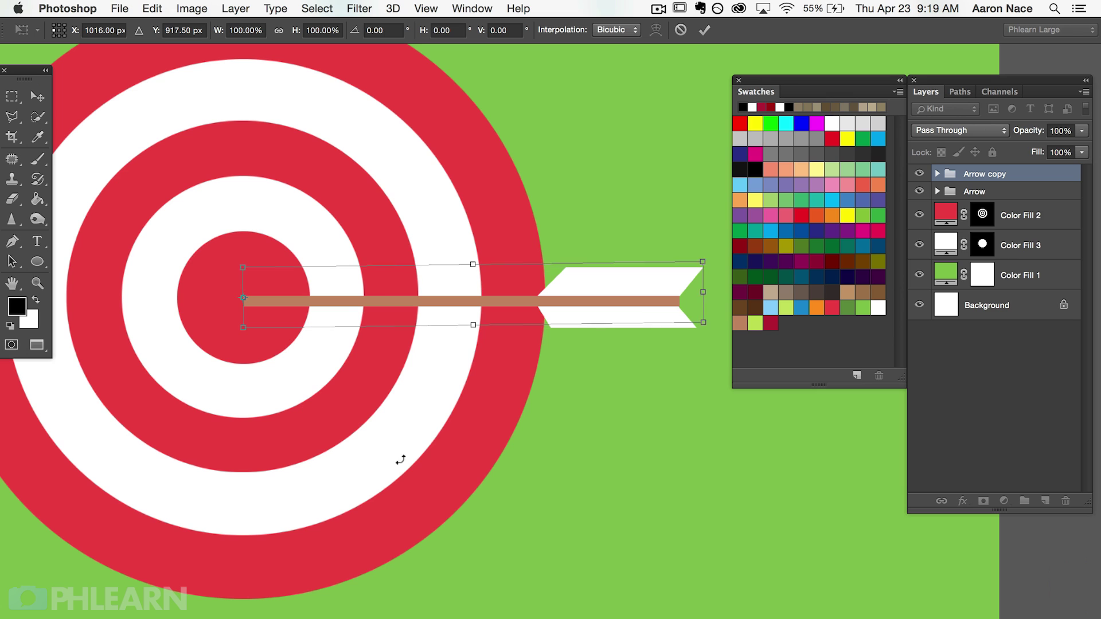
{"action": "left_click_drag", "start_coordinate": [400, 458], "coordinate": [466, 357]}
{"action": "left_click_drag", "start_coordinate": [400, 480], "coordinate": [430, 363]}
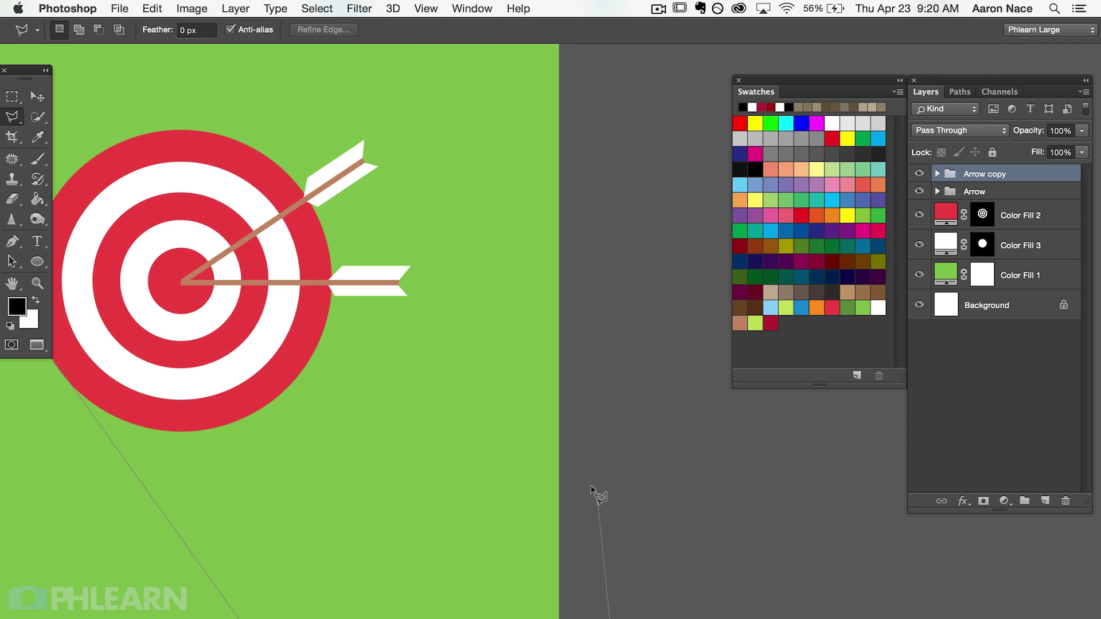
Outline the target's long diagonal shadow with the Polygonal Lasso and accept dark green #639441 for its solid fill
{"action": "left_click", "coordinate": [600, 492]}
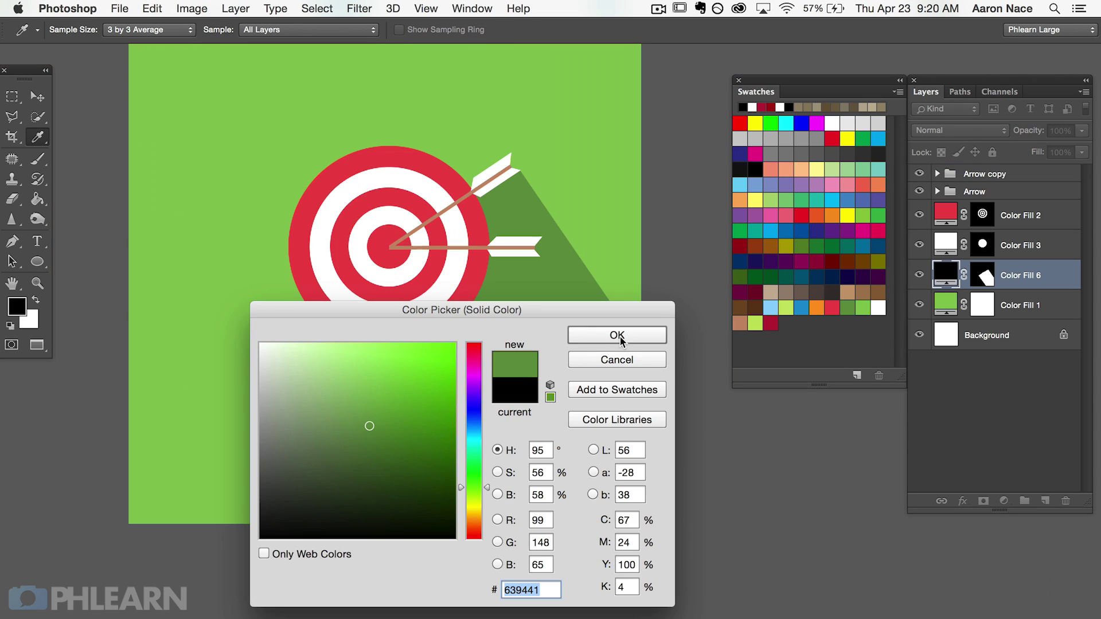
{"action": "left_click", "coordinate": [625, 337]}
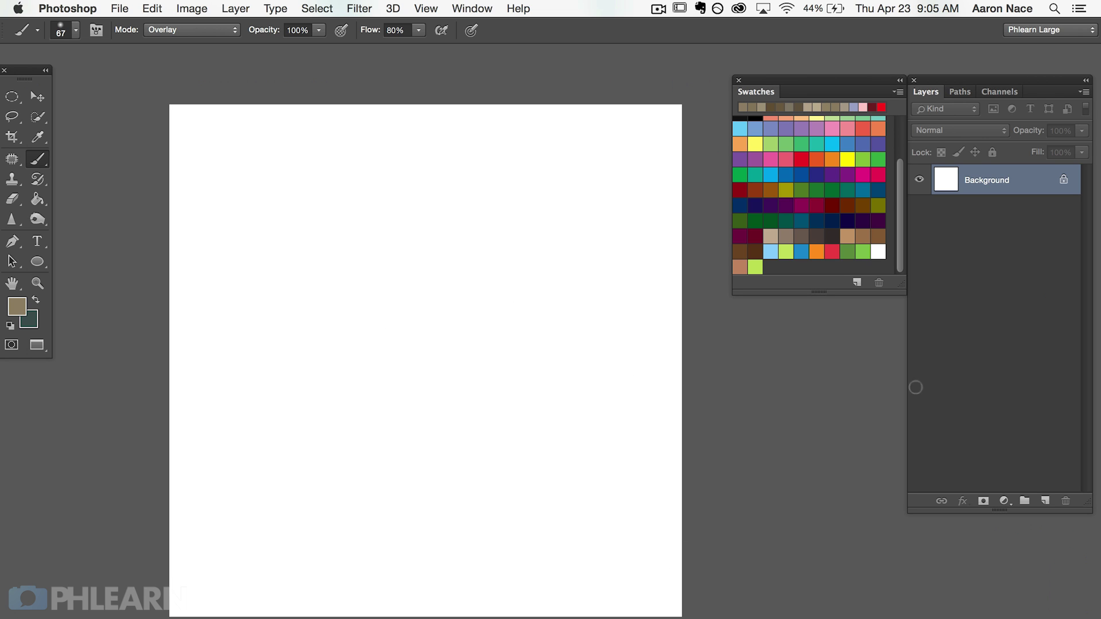
Add a Solid Color fill layer above the Background and move its colour picker away from the swatches
{"action": "left_click", "coordinate": [1004, 500]}
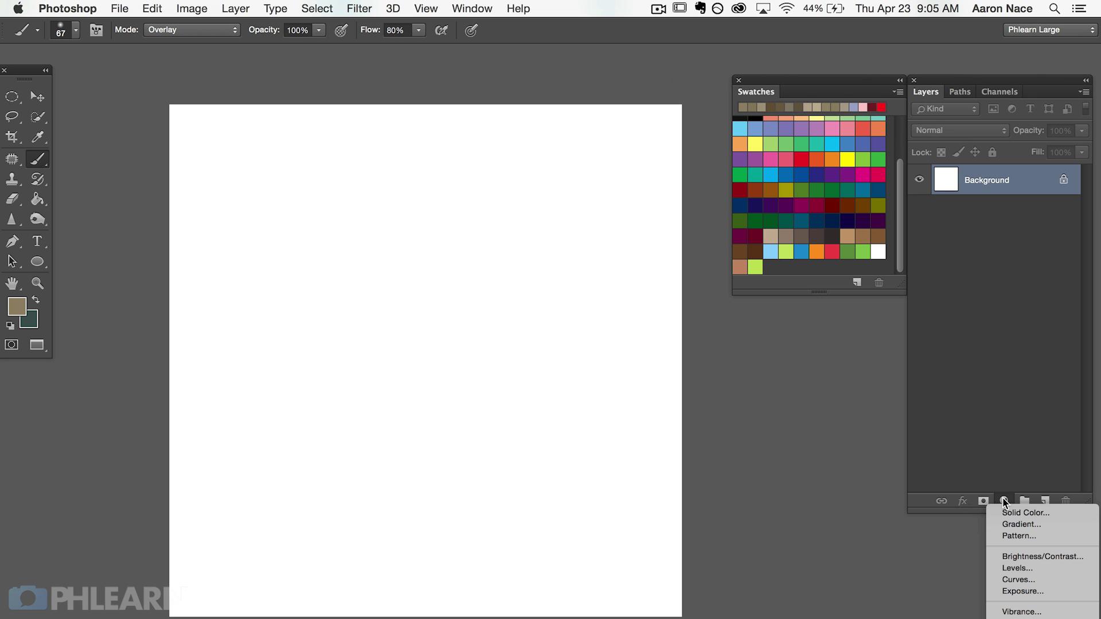
{"action": "left_click", "coordinate": [1054, 518]}
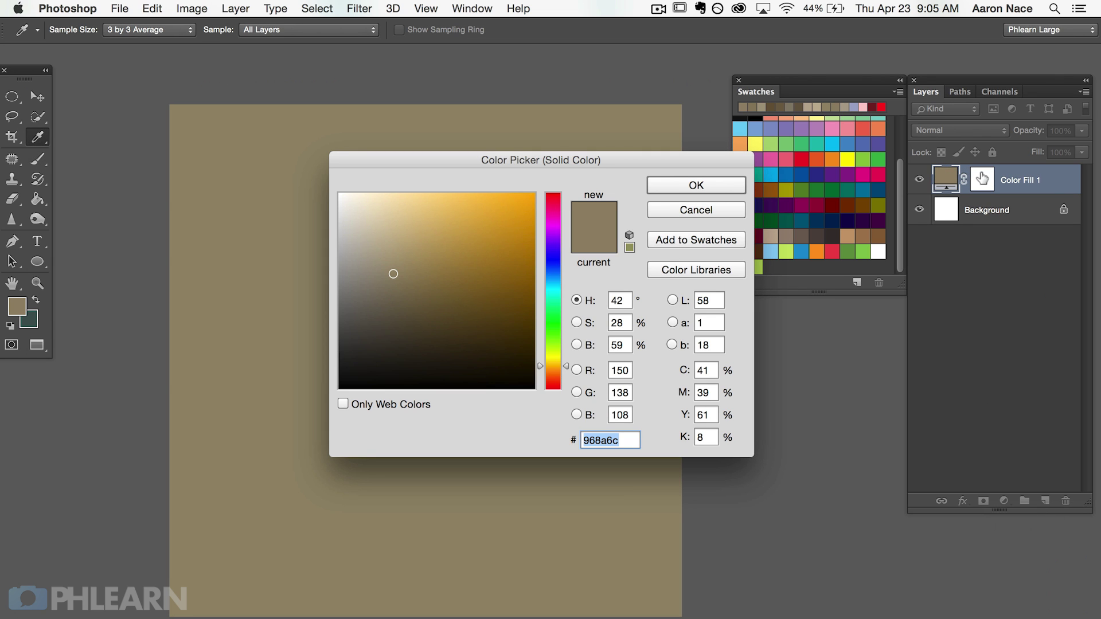
{"action": "left_click_drag", "start_coordinate": [510, 155], "coordinate": [426, 222]}
Try several shades for the solid fill layer and settle on light green #9dd487
{"action": "mouse_move", "coordinate": [361, 326]}
{"action": "left_mouse_down"}
{"action": "mouse_move", "coordinate": [416, 280]}
{"action": "mouse_move", "coordinate": [359, 271]}
{"action": "mouse_move", "coordinate": [417, 298]}
{"action": "mouse_move", "coordinate": [435, 345]}
{"action": "mouse_move", "coordinate": [430, 373]}
{"action": "mouse_move", "coordinate": [422, 303]}
{"action": "mouse_move", "coordinate": [432, 288]}
{"action": "mouse_move", "coordinate": [390, 280]}
{"action": "left_mouse_up"}
{"action": "left_click", "coordinate": [436, 302]}
{"action": "left_click", "coordinate": [471, 330]}
{"action": "left_click_drag", "start_coordinate": [468, 349], "coordinate": [462, 374]}
{"action": "left_click", "coordinate": [394, 350]}
{"action": "mouse_move", "coordinate": [397, 320]}
{"action": "left_mouse_down"}
{"action": "mouse_move", "coordinate": [432, 295]}
{"action": "mouse_move", "coordinate": [376, 294]}
{"action": "left_mouse_up"}
{"action": "left_click", "coordinate": [470, 398]}
{"action": "left_click", "coordinate": [408, 349]}
{"action": "left_click", "coordinate": [366, 329]}
{"action": "left_click", "coordinate": [325, 292]}
{"action": "left_click", "coordinate": [319, 307]}
{"action": "left_click", "coordinate": [328, 292]}
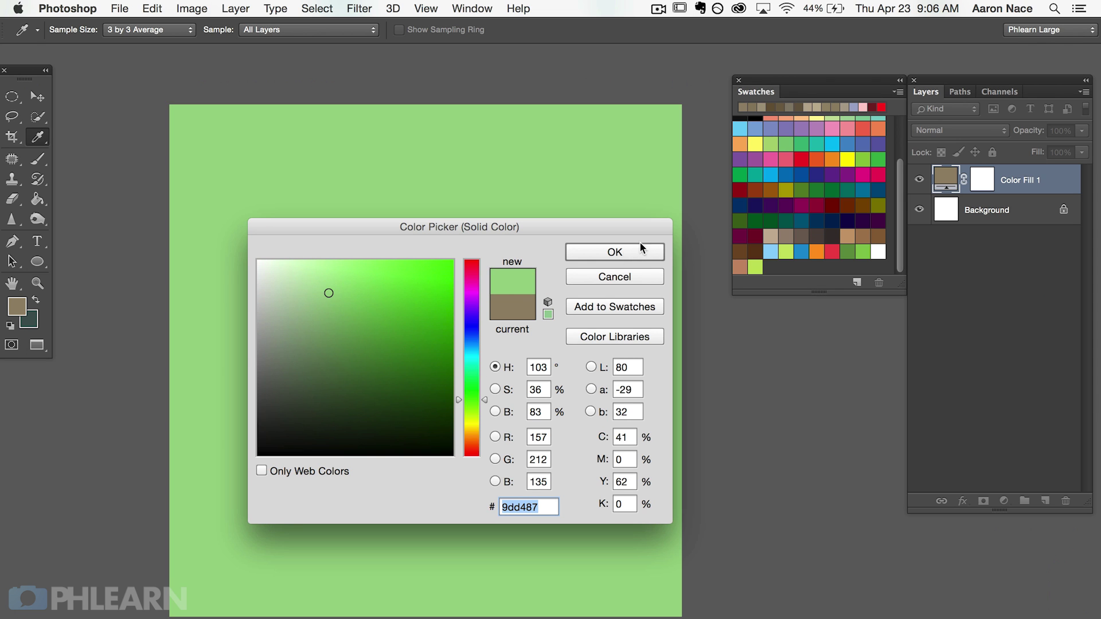
{"action": "left_click", "coordinate": [615, 252]}
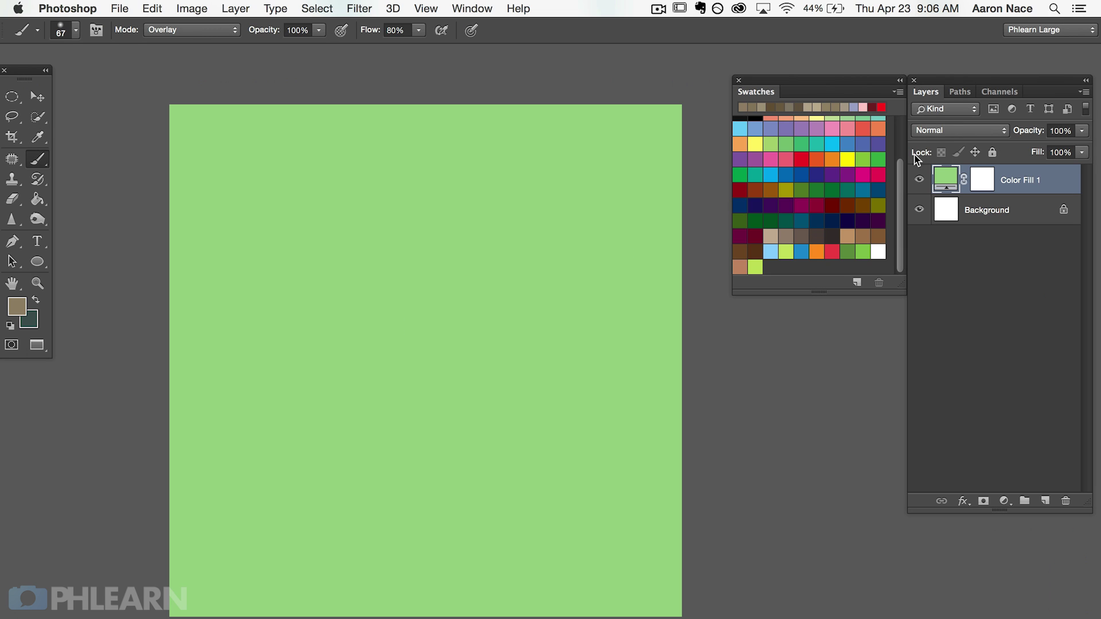
Try to move the green fill layer across the canvas with the Move tool
{"action": "key", "text": "v"}
{"action": "left_click_drag", "start_coordinate": [354, 369], "coordinate": [375, 328]}
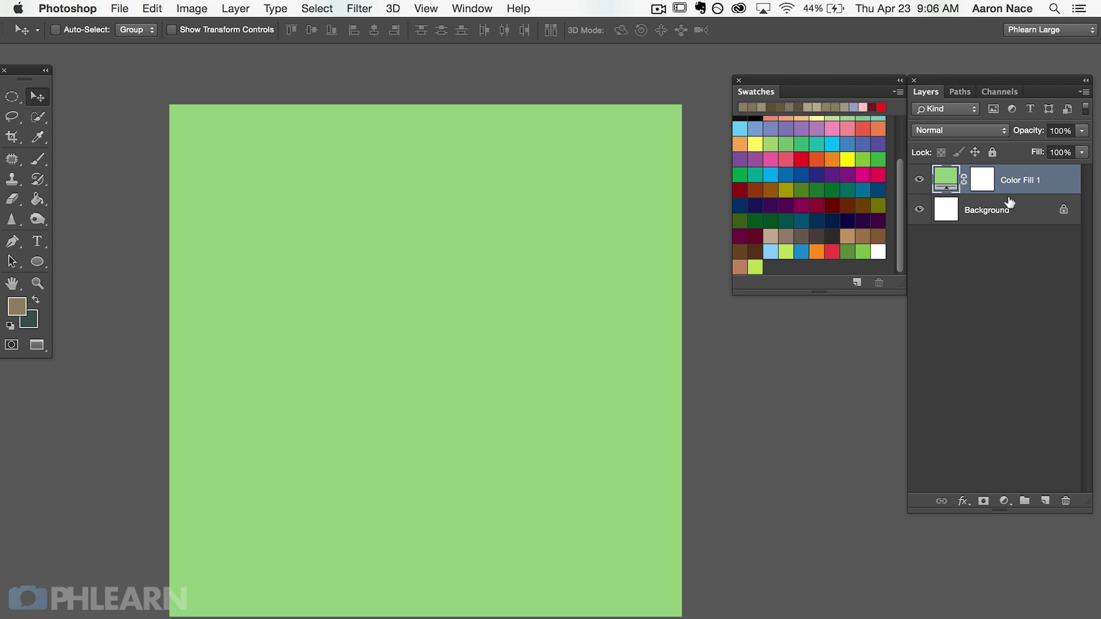
Select the green fill's layer mask and set up a black 162 px brush in Normal mode with 60% flow
{"action": "left_click", "coordinate": [978, 181]}
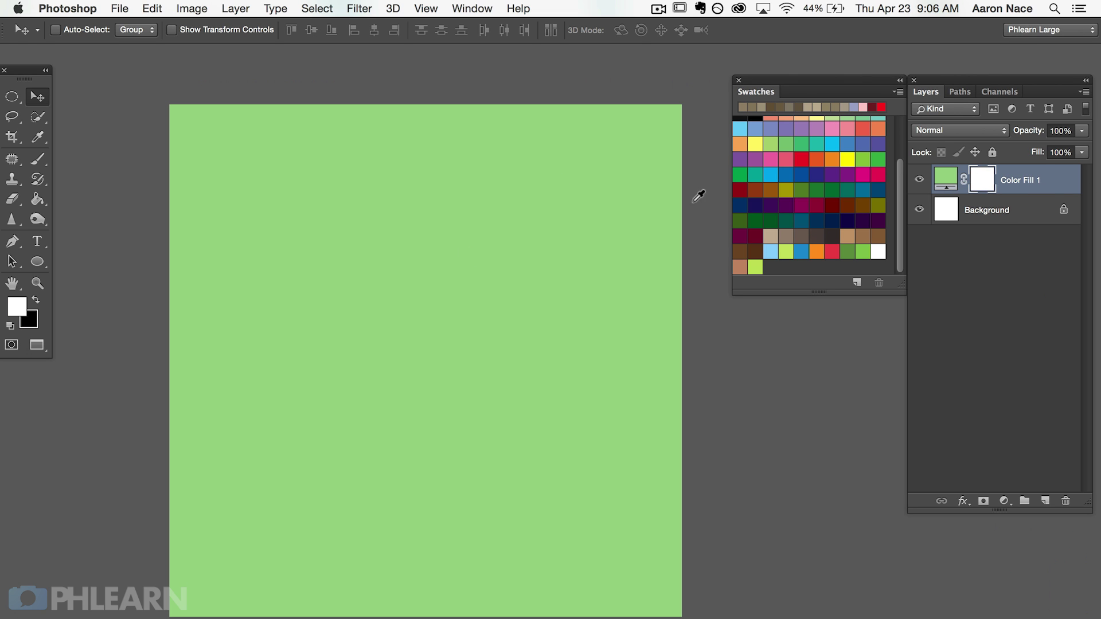
{"action": "key", "text": "b"}
{"action": "mouse_move", "coordinate": [350, 262]}
{"action": "left_mouse_down"}
{"action": "mouse_move", "coordinate": [363, 248]}
{"action": "mouse_move", "coordinate": [359, 299]}
{"action": "left_mouse_up"}
{"action": "key", "text": "x"}
{"action": "key", "text": "shift+4"}
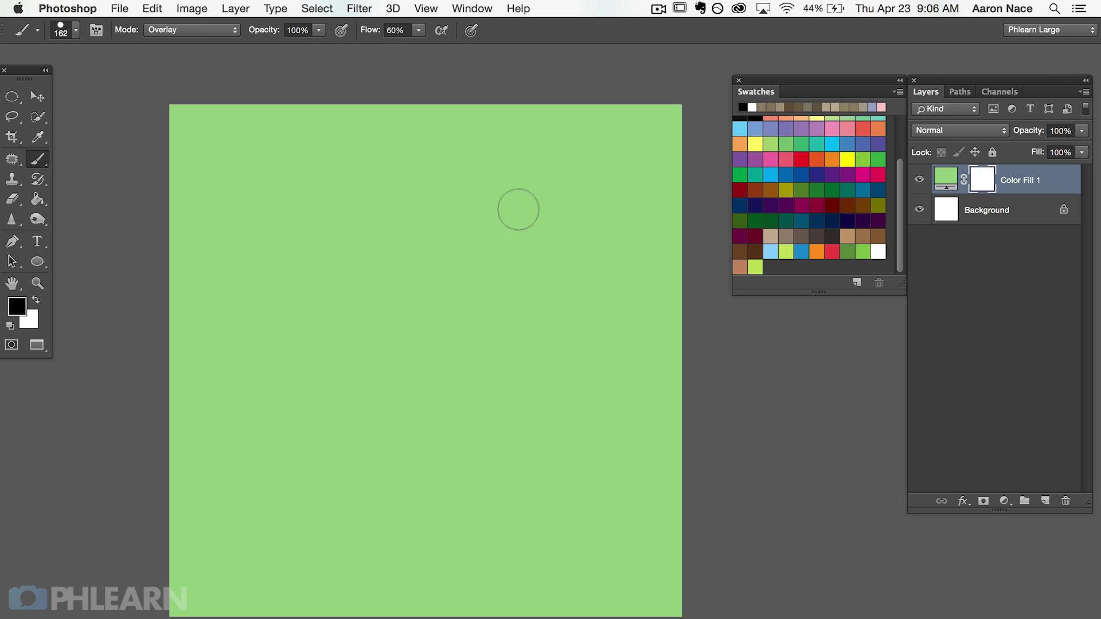
{"action": "left_click_drag", "start_coordinate": [423, 320], "coordinate": [420, 305]}
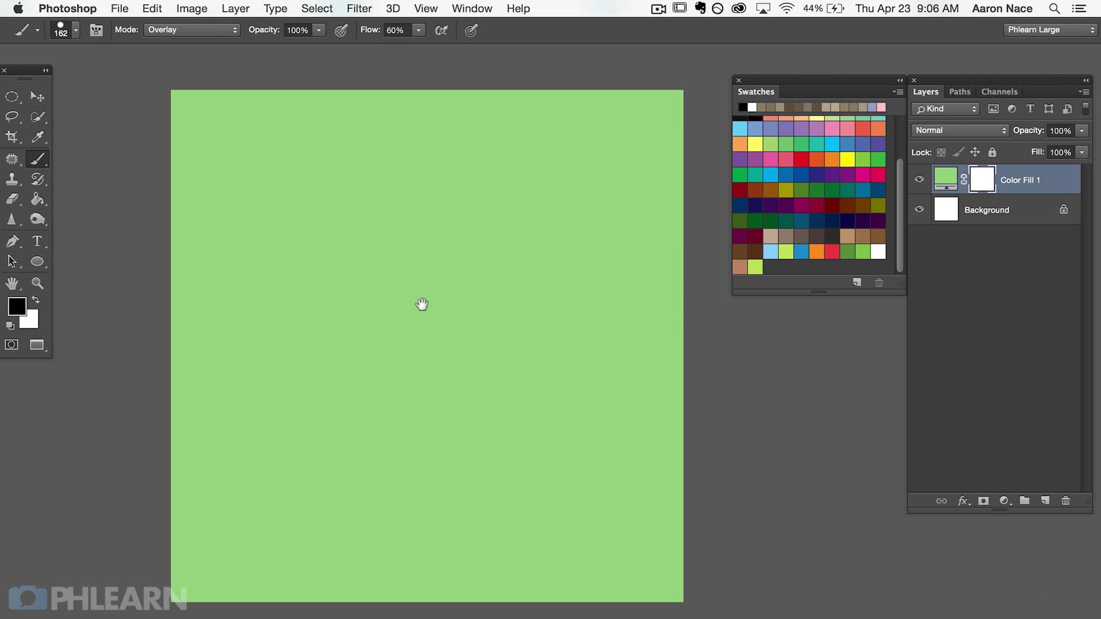
{"action": "left_click", "coordinate": [195, 35]}
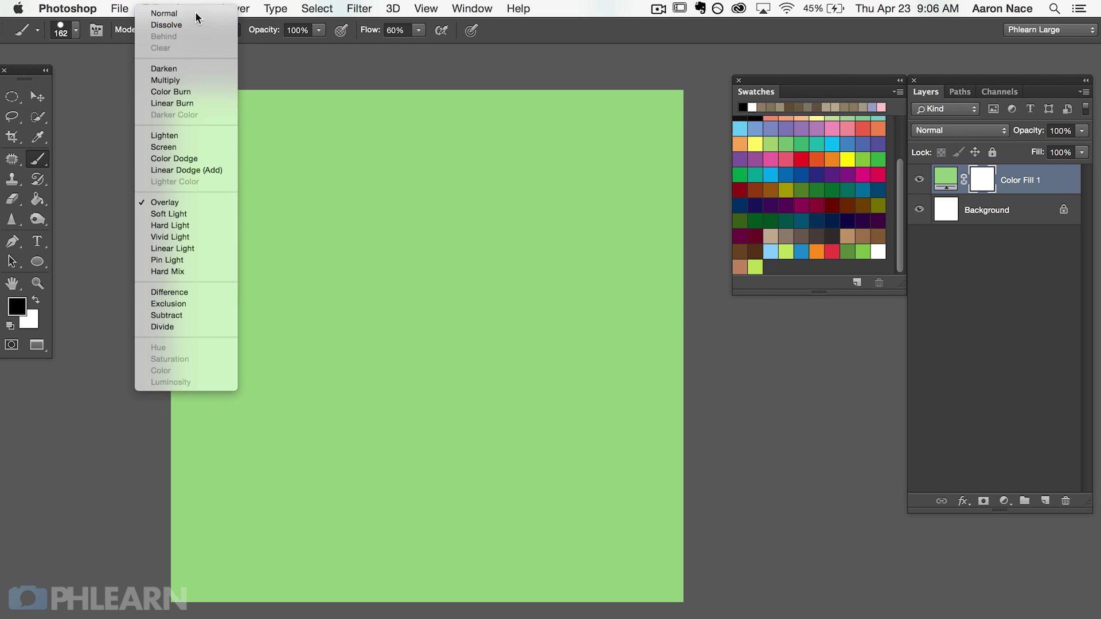
{"action": "left_click", "coordinate": [196, 13]}
Paint broad black zigzags across the middle of the green fill's mask, toggling the layer's visibility to compare
{"action": "mouse_move", "coordinate": [332, 285]}
{"action": "left_mouse_down"}
{"action": "mouse_move", "coordinate": [545, 270]}
{"action": "mouse_move", "coordinate": [560, 363]}
{"action": "mouse_move", "coordinate": [549, 527]}
{"action": "mouse_move", "coordinate": [629, 504]}
{"action": "mouse_move", "coordinate": [671, 424]}
{"action": "left_mouse_up"}
{"action": "left_click", "coordinate": [917, 173]}
{"action": "left_click", "coordinate": [918, 174]}
{"action": "left_click", "coordinate": [919, 173]}
{"action": "left_click", "coordinate": [921, 173]}
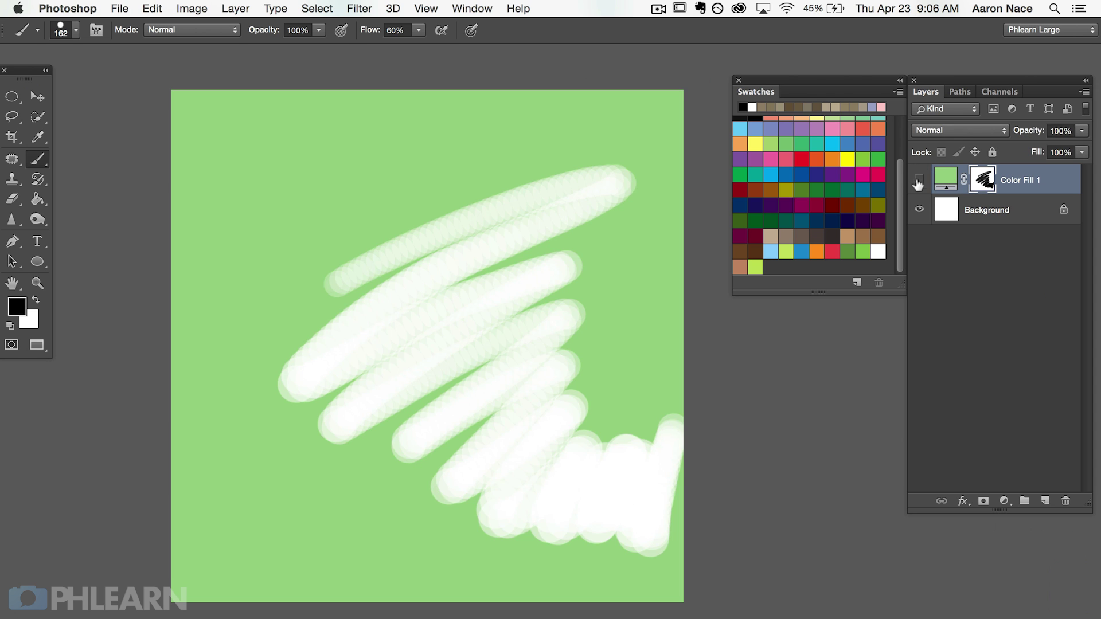
{"action": "left_click", "coordinate": [917, 181]}
{"action": "left_click", "coordinate": [915, 181]}
{"action": "mouse_move", "coordinate": [429, 284]}
{"action": "left_mouse_down"}
{"action": "mouse_move", "coordinate": [327, 270]}
{"action": "mouse_move", "coordinate": [508, 166]}
{"action": "mouse_move", "coordinate": [474, 388]}
{"action": "mouse_move", "coordinate": [609, 314]}
{"action": "mouse_move", "coordinate": [647, 251]}
{"action": "left_mouse_up"}
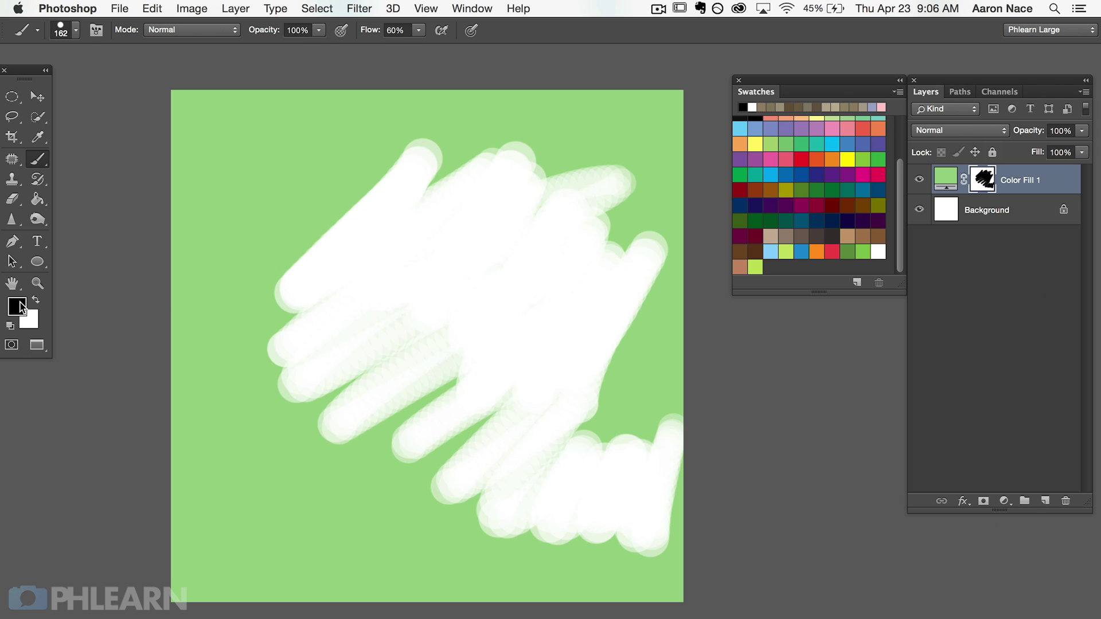
Swap to white and paint over the hidden areas of the mask to bring the green back
{"action": "key", "text": "x"}
{"action": "mouse_move", "coordinate": [272, 243]}
{"action": "left_mouse_down"}
{"action": "mouse_move", "coordinate": [221, 334]}
{"action": "mouse_move", "coordinate": [575, 225]}
{"action": "mouse_move", "coordinate": [381, 356]}
{"action": "mouse_move", "coordinate": [413, 427]}
{"action": "mouse_move", "coordinate": [621, 263]}
{"action": "mouse_move", "coordinate": [545, 523]}
{"action": "mouse_move", "coordinate": [662, 421]}
{"action": "mouse_move", "coordinate": [646, 565]}
{"action": "mouse_move", "coordinate": [510, 418]}
{"action": "mouse_move", "coordinate": [269, 395]}
{"action": "mouse_move", "coordinate": [579, 147]}
{"action": "mouse_move", "coordinate": [631, 187]}
{"action": "mouse_move", "coordinate": [565, 256]}
{"action": "mouse_move", "coordinate": [368, 339]}
{"action": "mouse_move", "coordinate": [634, 231]}
{"action": "left_mouse_up"}
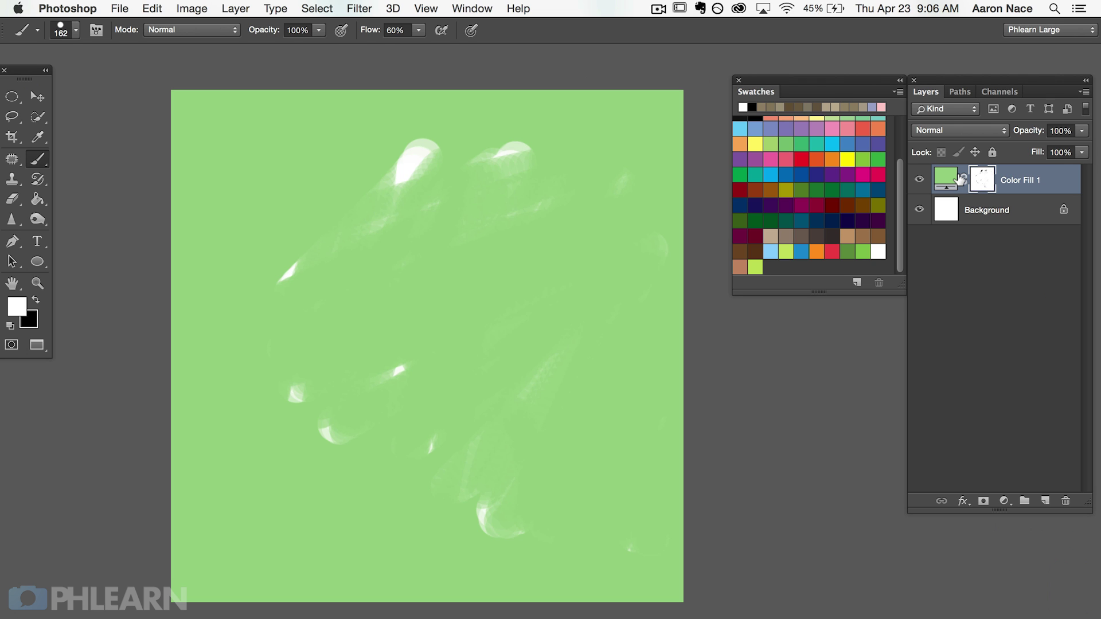
Fill the entire mask of the green fill layer with white at 100% opacity in Normal mode
{"action": "key", "text": "shift+BackSpace"}
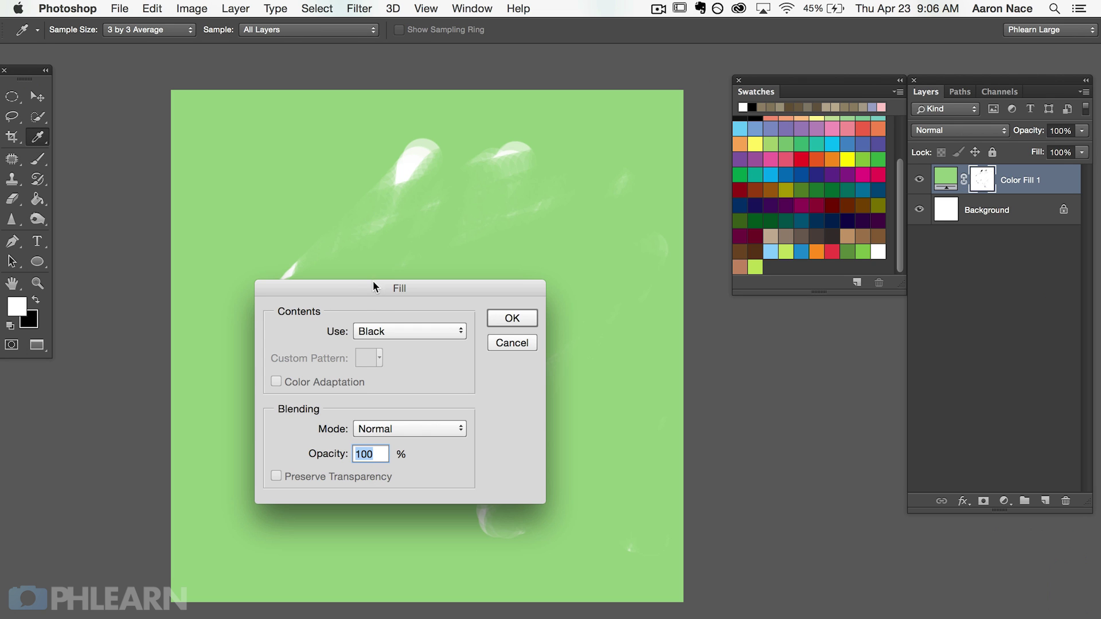
{"action": "left_click_drag", "start_coordinate": [376, 287], "coordinate": [478, 269]}
{"action": "left_click", "coordinate": [487, 313]}
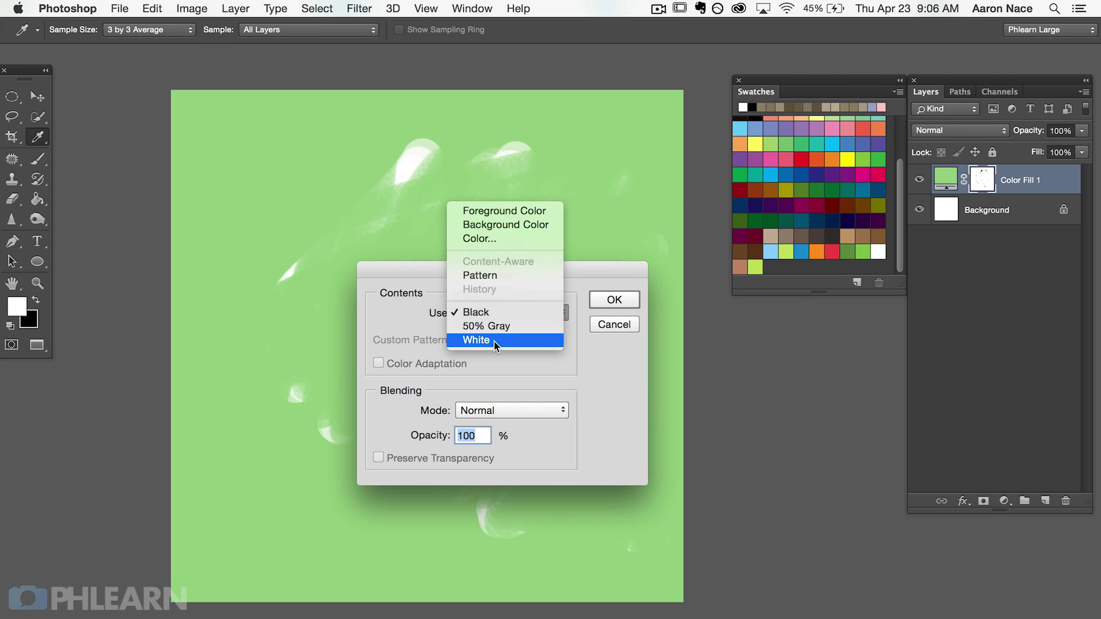
{"action": "left_click", "coordinate": [494, 339]}
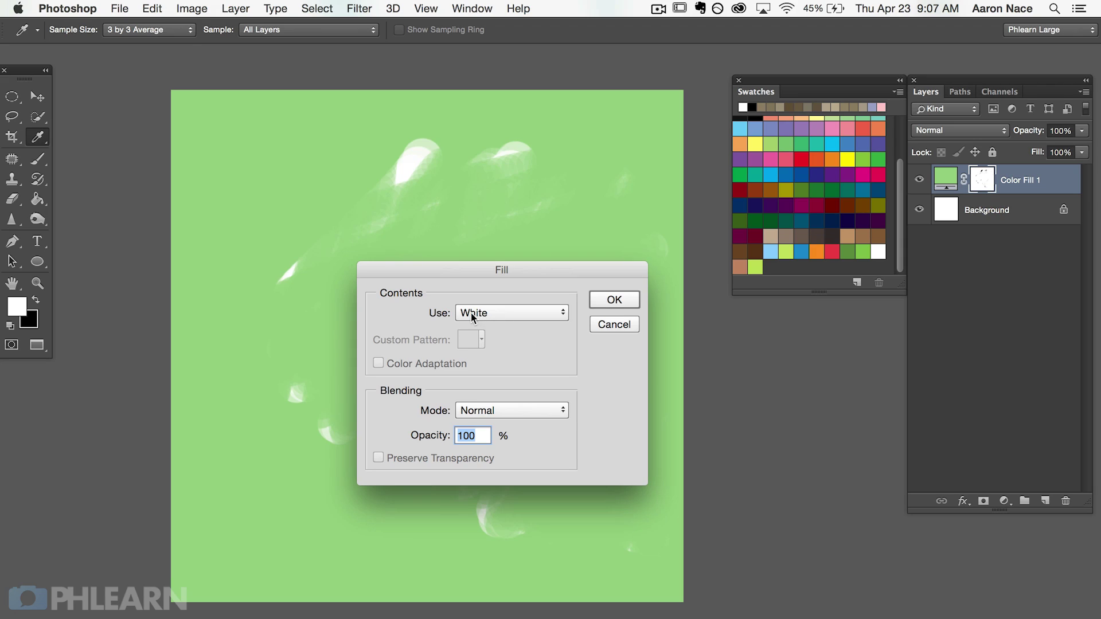
{"action": "left_click", "coordinate": [613, 301]}
{"action": "key", "text": "b"}
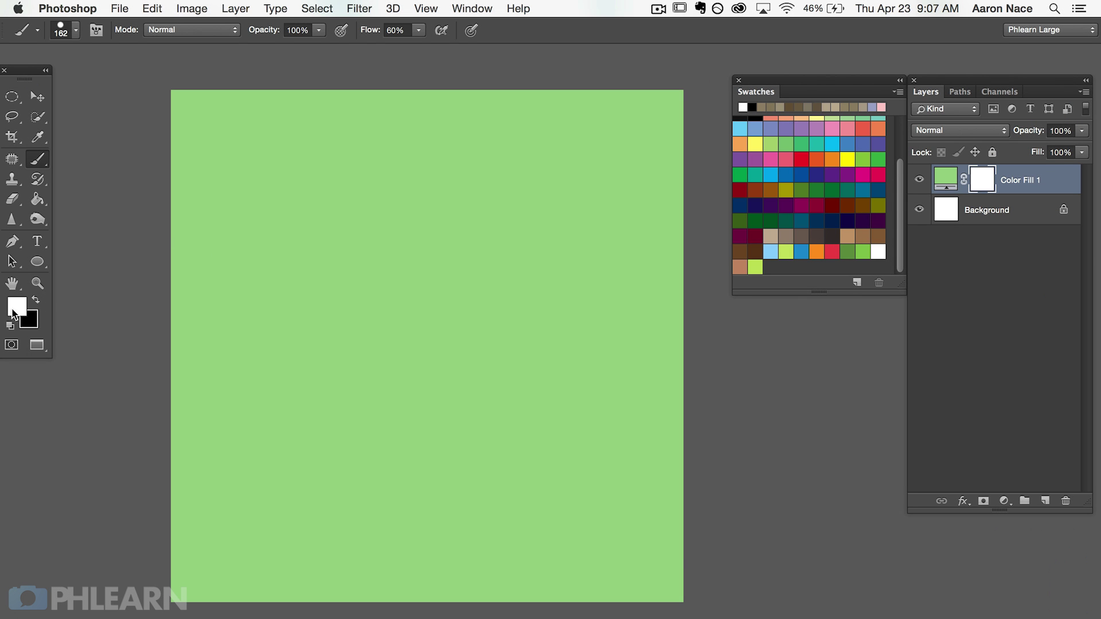
Try a brush stroke on the canvas in a newly picked foreground colour and undo it
{"action": "left_click", "coordinate": [17, 308]}
{"action": "left_click_drag", "start_coordinate": [433, 310], "coordinate": [453, 324]}
{"action": "left_click", "coordinate": [614, 252]}
{"action": "key", "text": "b"}
{"action": "mouse_move", "coordinate": [321, 281]}
{"action": "left_mouse_down"}
{"action": "mouse_move", "coordinate": [380, 267]}
{"action": "mouse_move", "coordinate": [425, 229]}
{"action": "left_mouse_up"}
{"action": "key", "text": "ctrl+z"}
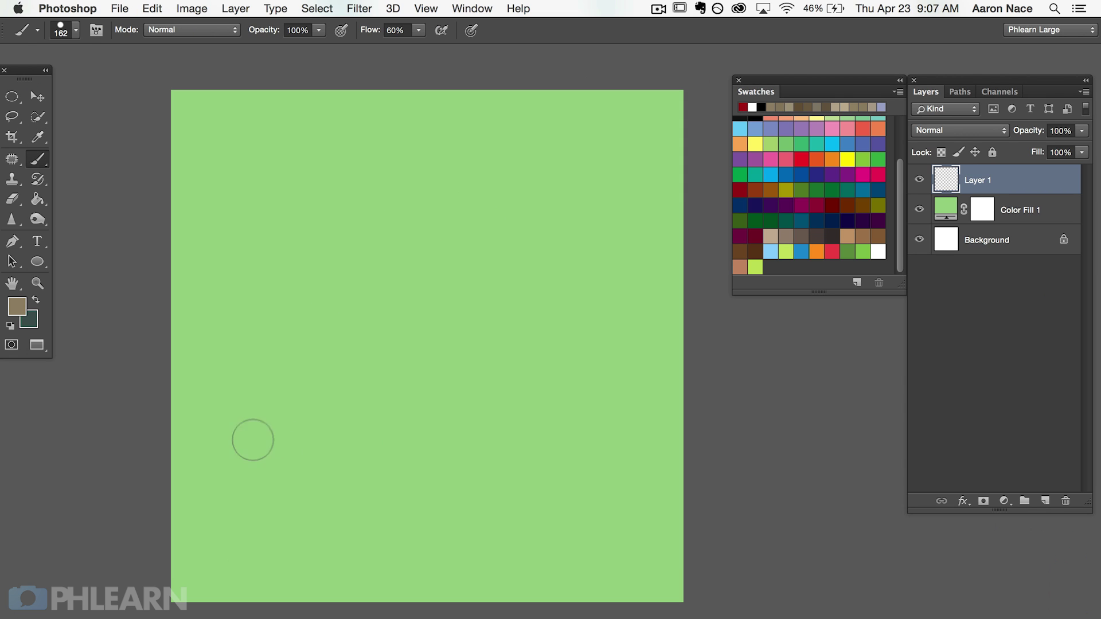
Set the foreground colour to crimson #bb1e38 and brush a solid patch near the canvas centre on Layer 1
{"action": "left_click", "coordinate": [22, 309]}
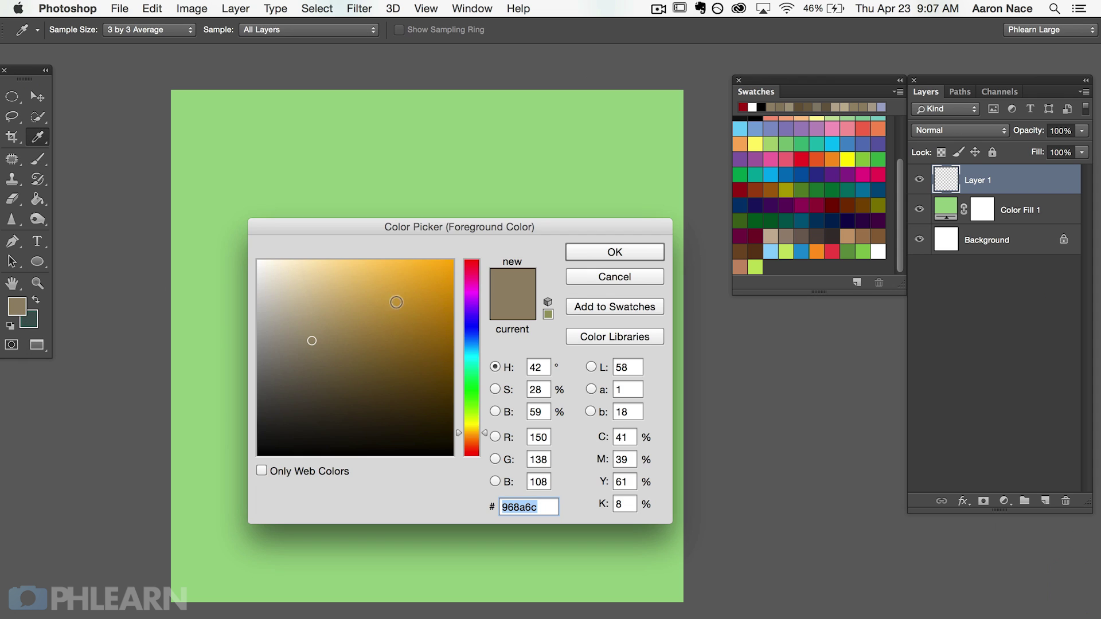
{"action": "left_click", "coordinate": [474, 288]}
{"action": "left_click_drag", "start_coordinate": [475, 295], "coordinate": [473, 268]}
{"action": "left_click_drag", "start_coordinate": [390, 312], "coordinate": [422, 312]}
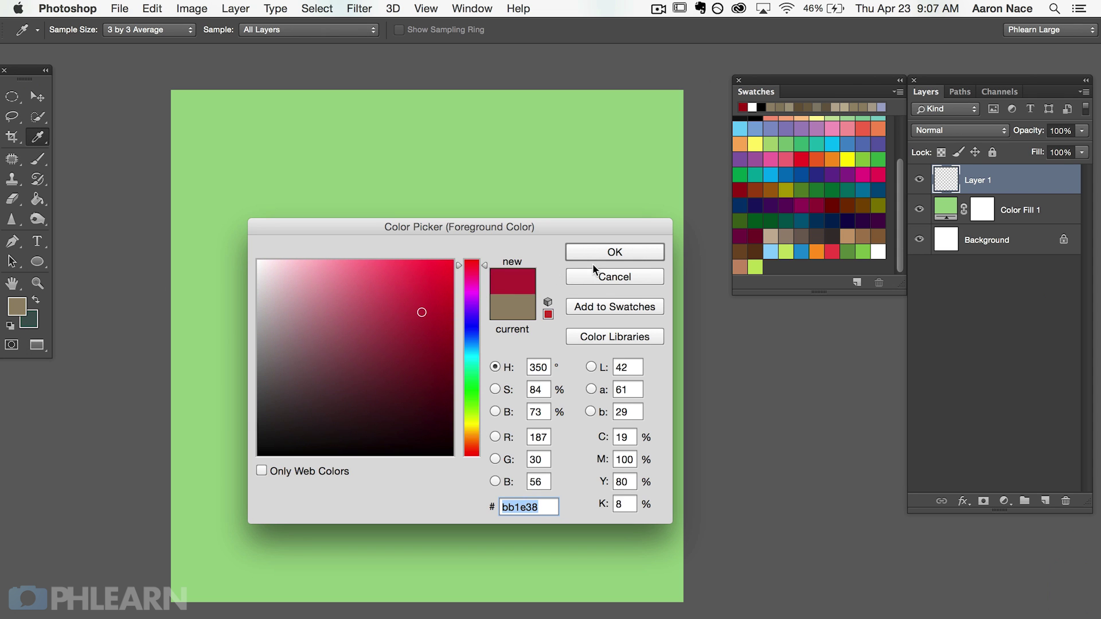
{"action": "left_click", "coordinate": [614, 252]}
{"action": "key", "text": "b"}
{"action": "mouse_move", "coordinate": [349, 331]}
{"action": "left_mouse_down"}
{"action": "mouse_move", "coordinate": [418, 280]}
{"action": "mouse_move", "coordinate": [434, 291]}
{"action": "mouse_move", "coordinate": [398, 353]}
{"action": "mouse_move", "coordinate": [450, 291]}
{"action": "mouse_move", "coordinate": [437, 325]}
{"action": "left_mouse_up"}
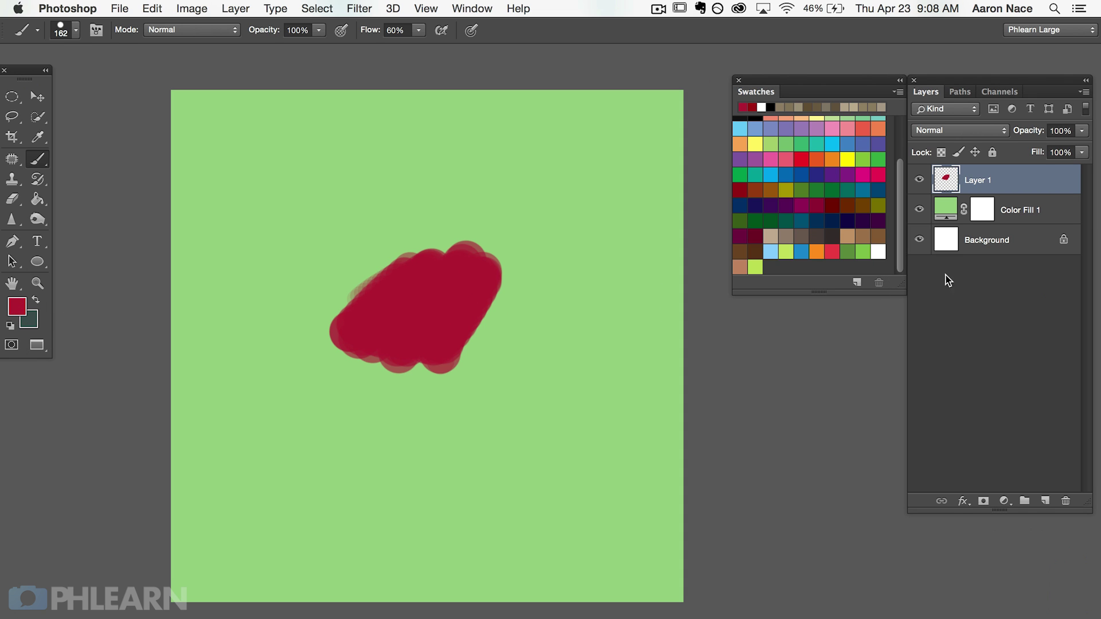
Save the crimson foreground colour as a new swatch named logo and enlarge the swatch list to show every colour
{"action": "left_click", "coordinate": [469, 8]}
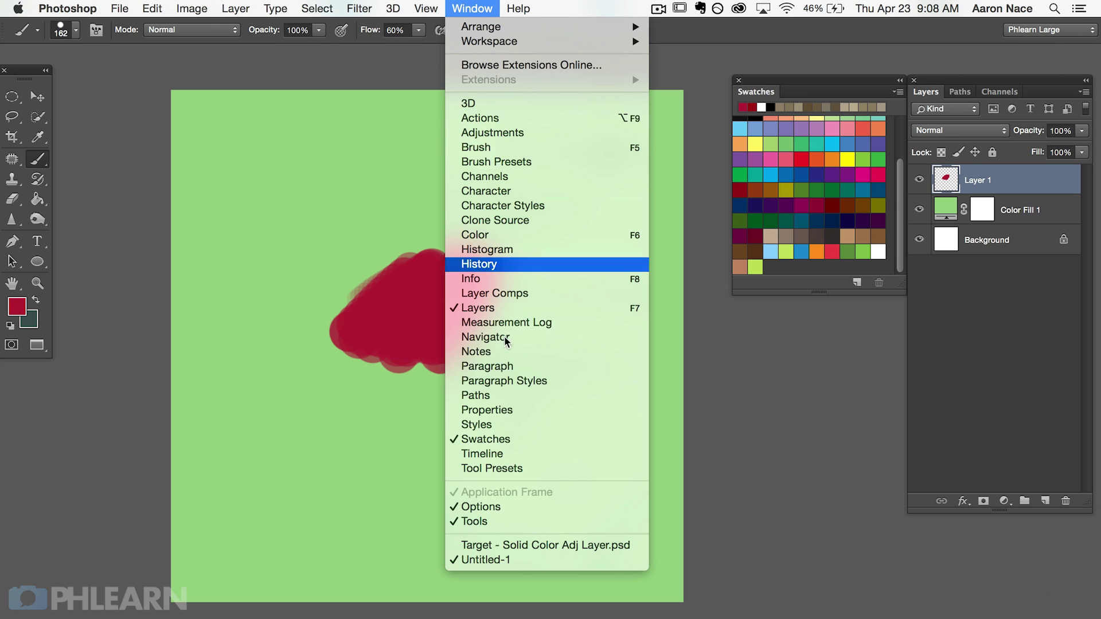
{"action": "left_click", "coordinate": [777, 81]}
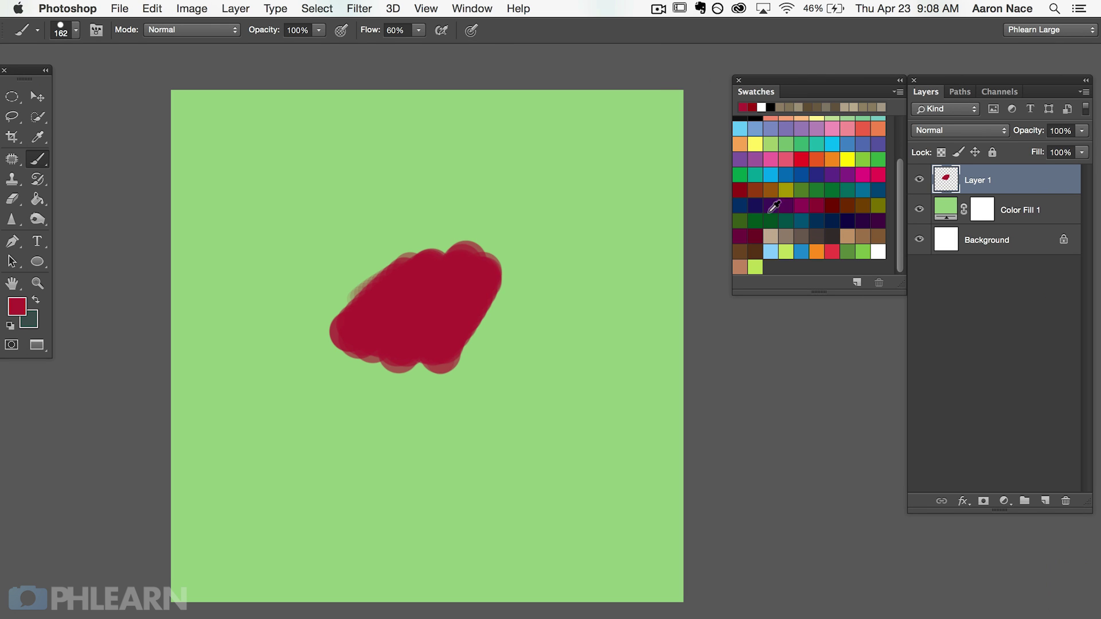
{"action": "left_click", "coordinate": [854, 282]}
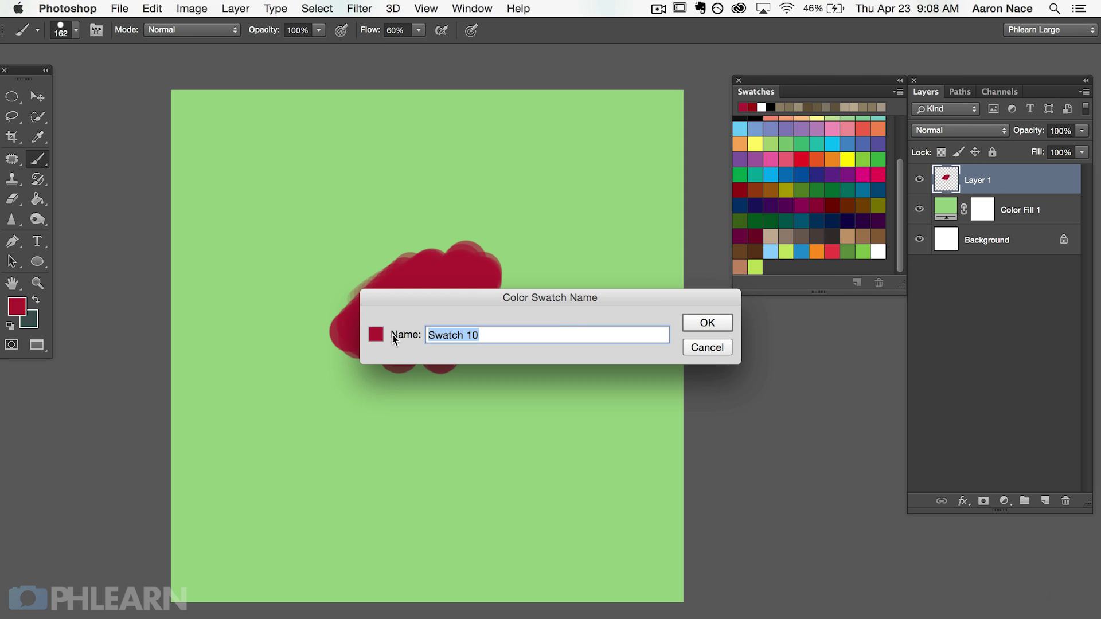
{"action": "type", "text": "logo"}
{"action": "key", "text": "Return"}
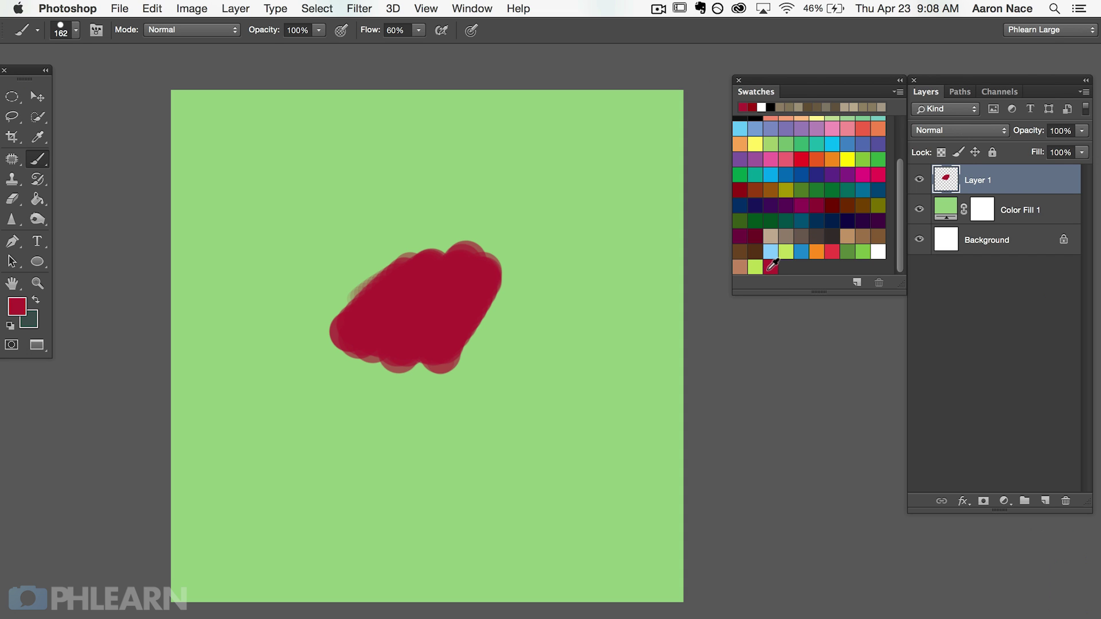
{"action": "left_click_drag", "start_coordinate": [818, 291], "coordinate": [818, 387]}
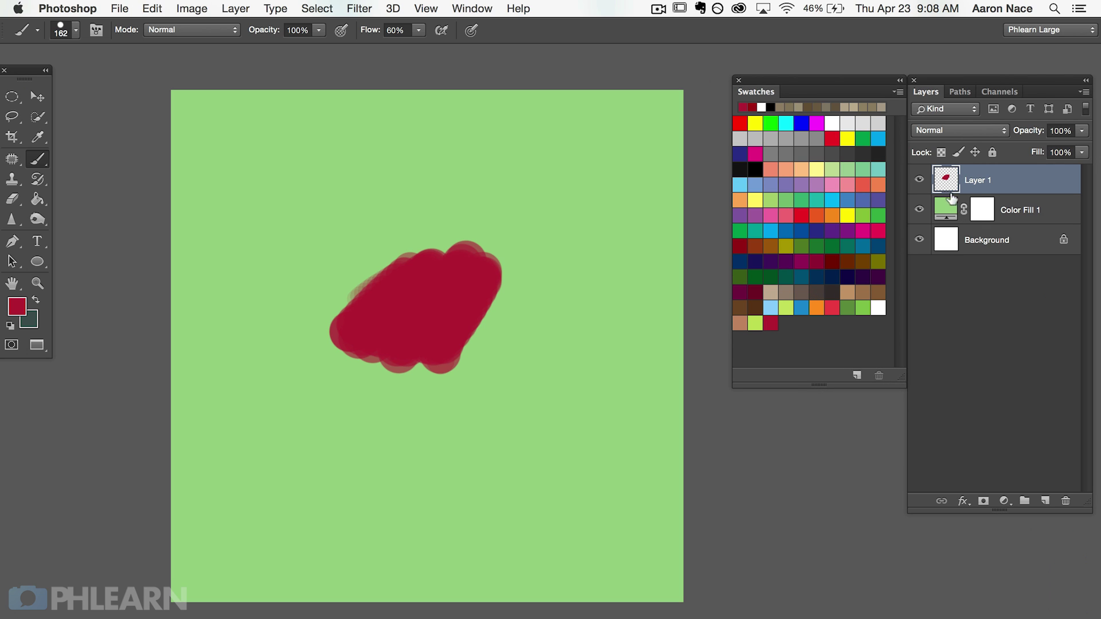
Delete Layer 1 with the crimson brush patch
{"action": "key", "text": "BackSpace"}
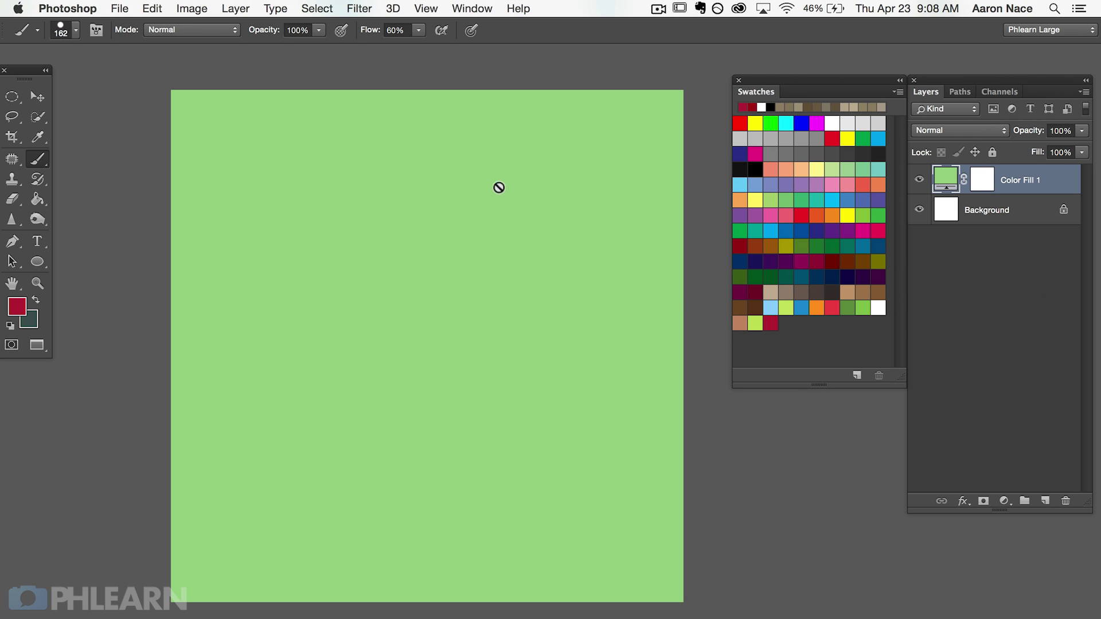
{"action": "double_click", "coordinate": [949, 176]}
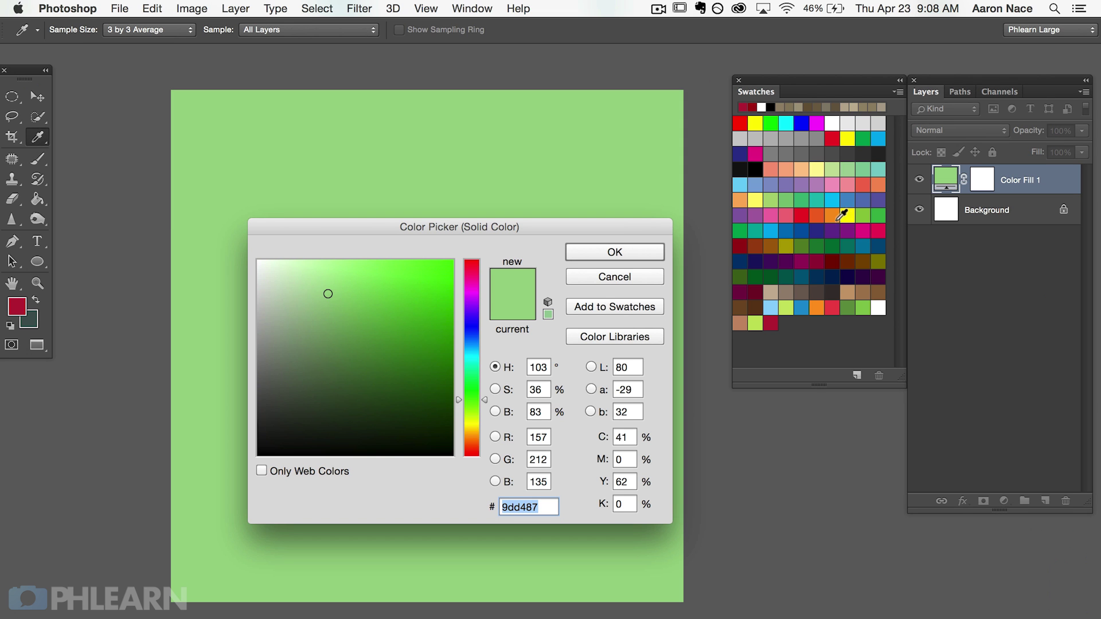
{"action": "left_click_drag", "start_coordinate": [635, 231], "coordinate": [622, 230]}
{"action": "left_click", "coordinate": [625, 256]}
{"action": "key", "text": "b"}
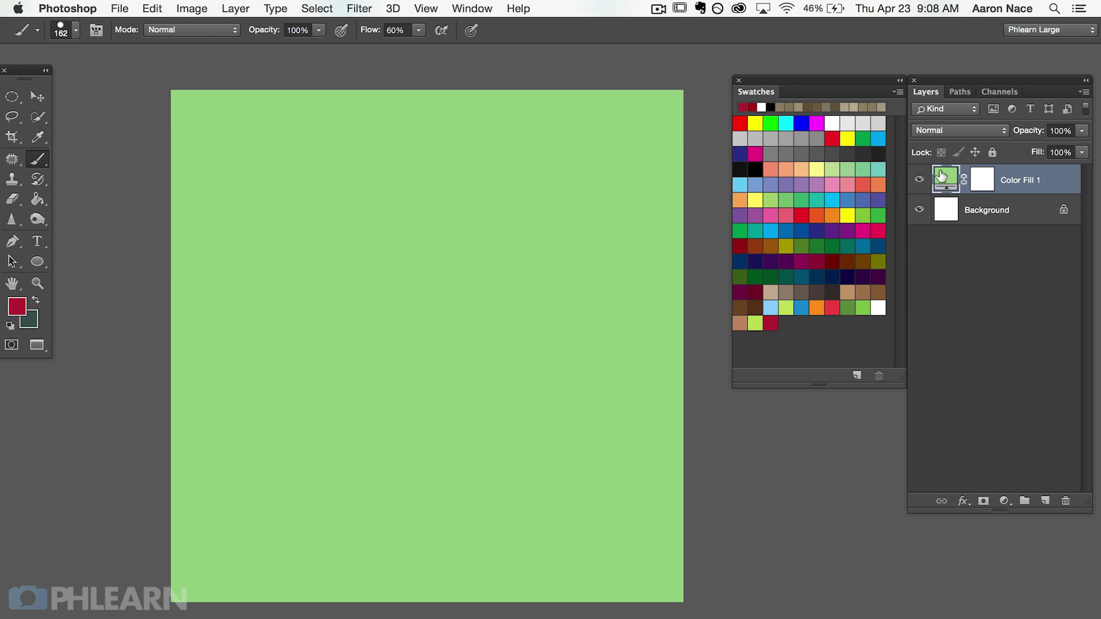
Recolour the Color Fill 1 layer with the saved green swatch #87c551
{"action": "double_click", "coordinate": [940, 178]}
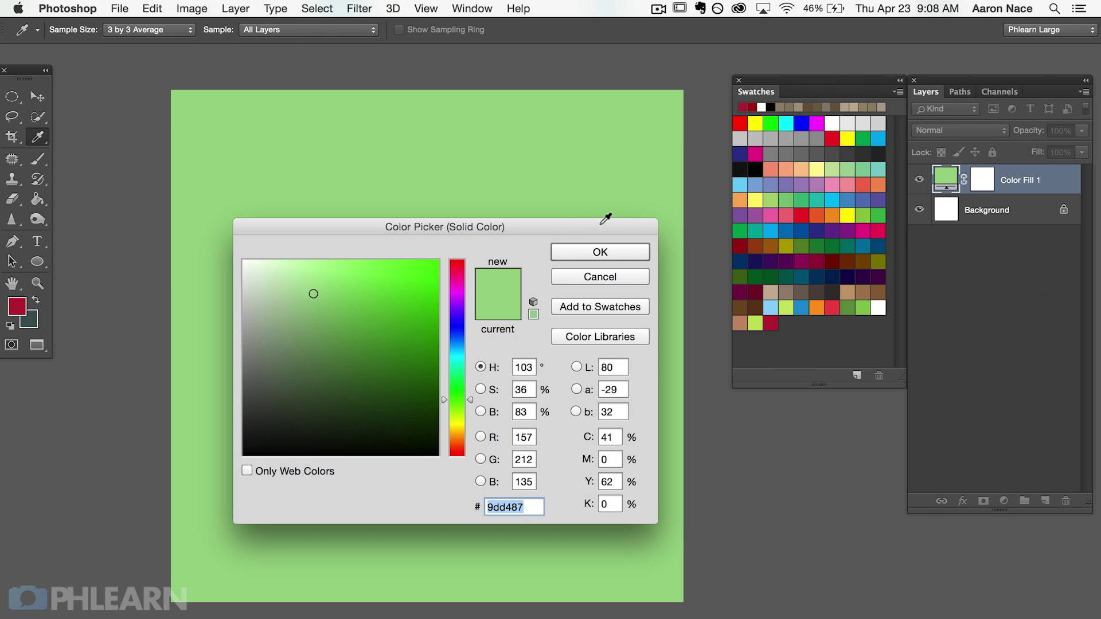
{"action": "left_click_drag", "start_coordinate": [552, 218], "coordinate": [503, 184]}
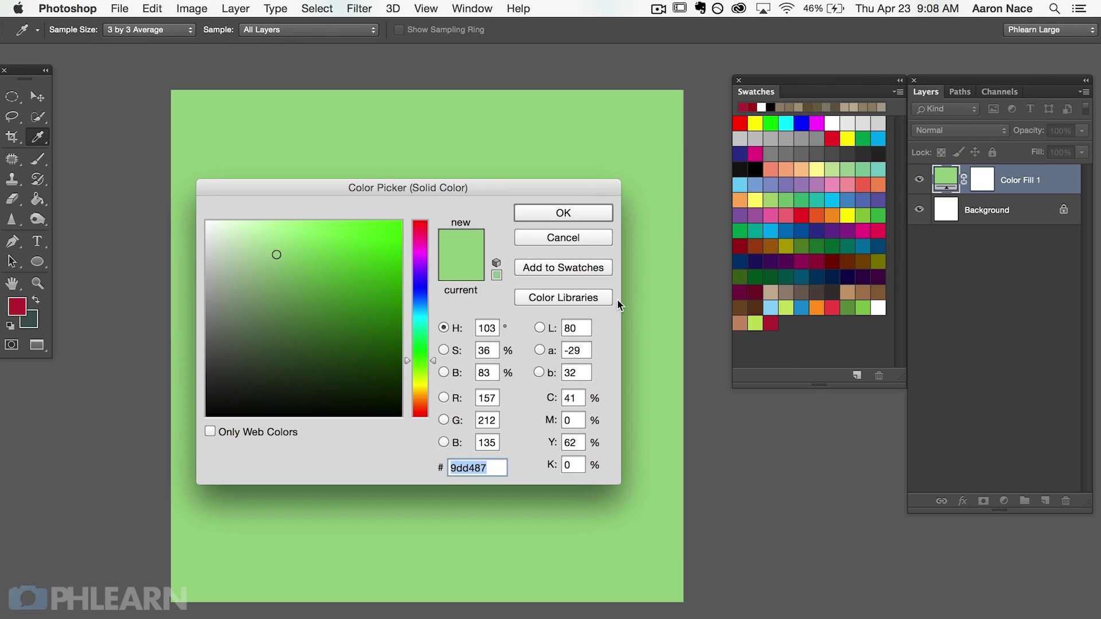
{"action": "left_click", "coordinate": [862, 305]}
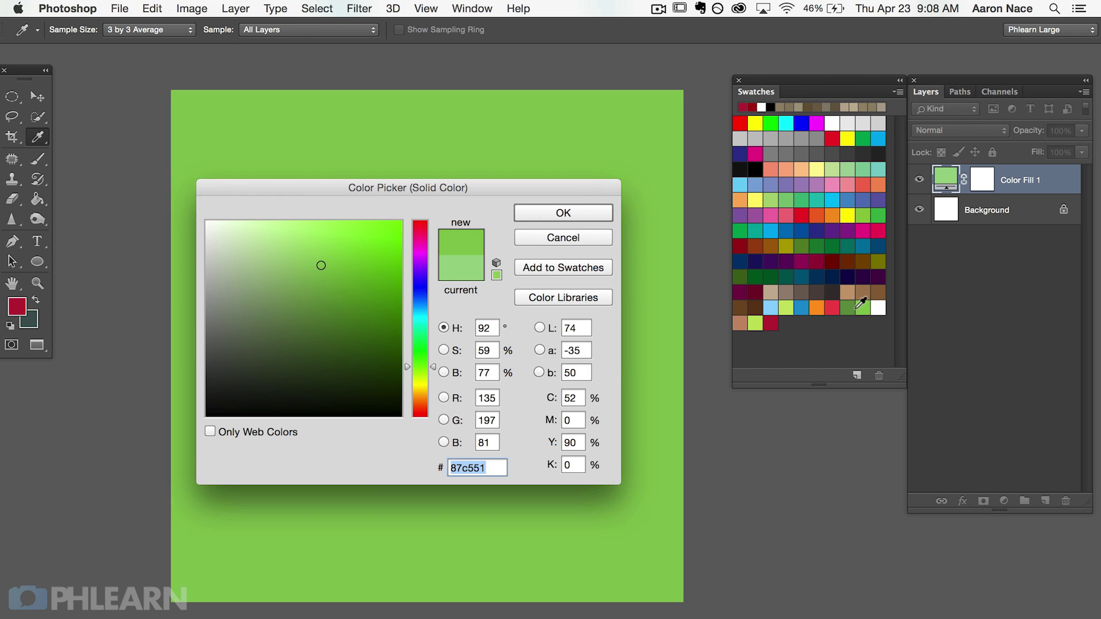
{"action": "left_click", "coordinate": [860, 304]}
{"action": "left_click", "coordinate": [711, 352]}
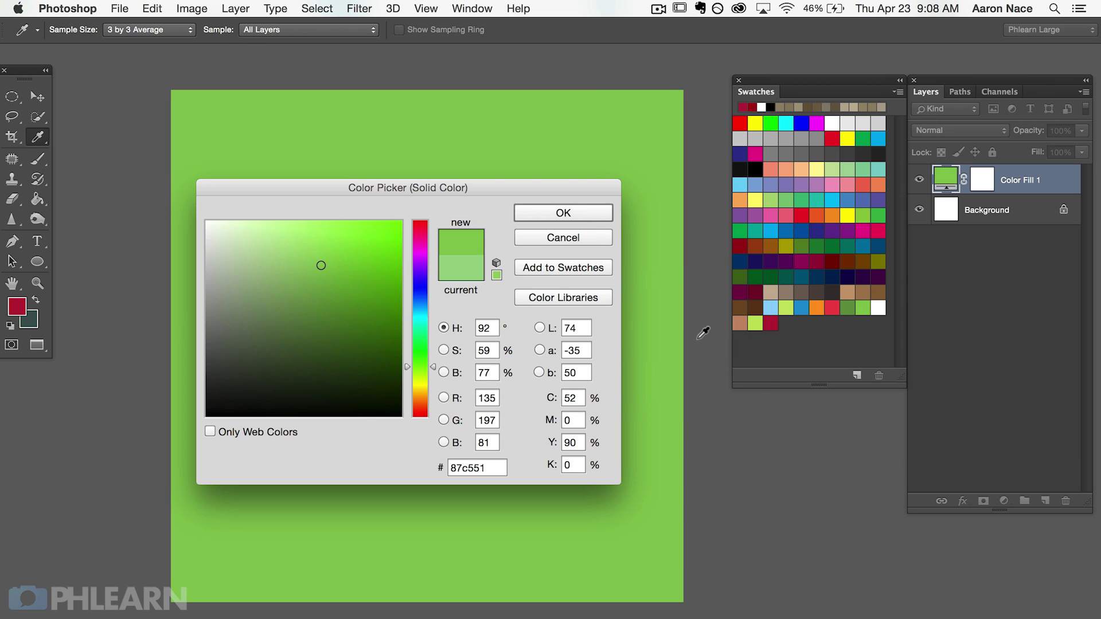
{"action": "left_click", "coordinate": [580, 213]}
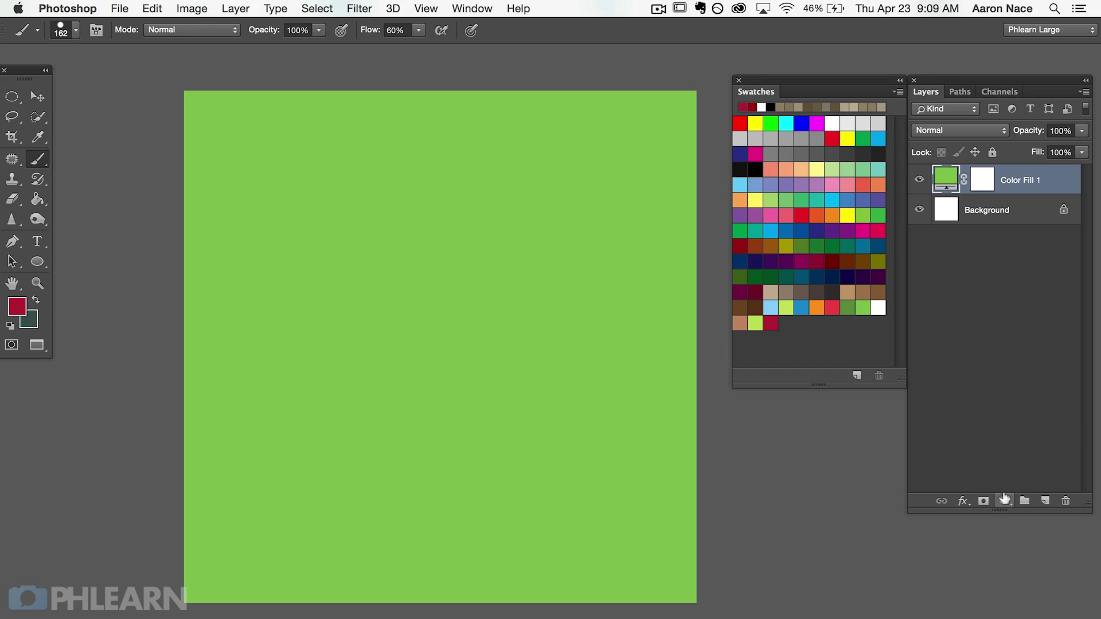
Add a second solid colour fill layer in the saved red swatch #ef4749 and toggle its visibility off and on
{"action": "left_click", "coordinate": [1003, 501]}
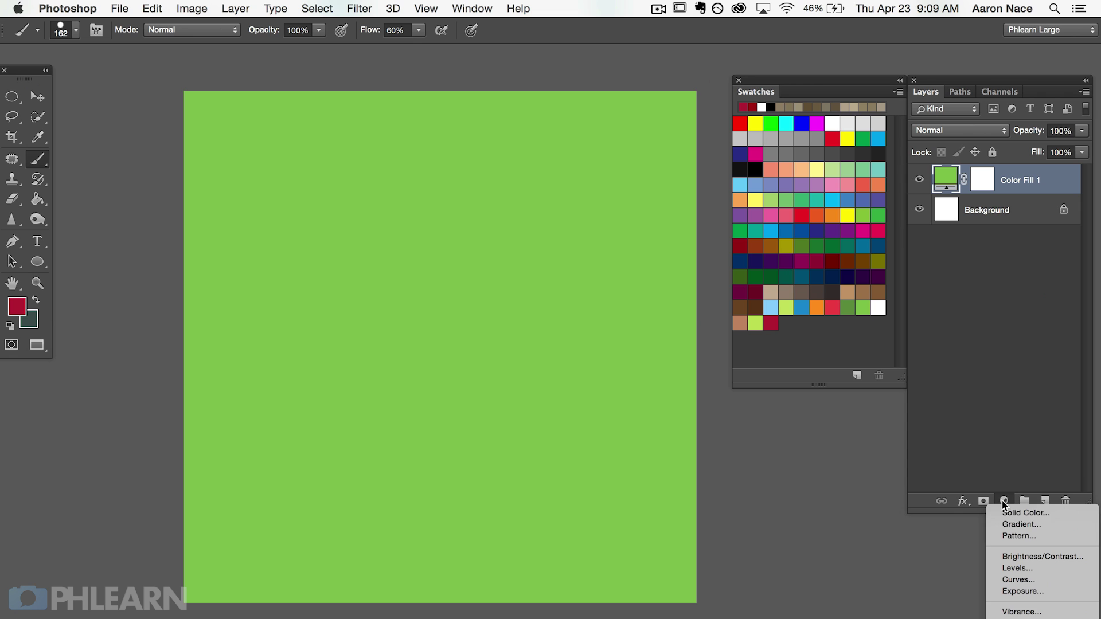
{"action": "left_click", "coordinate": [1014, 513]}
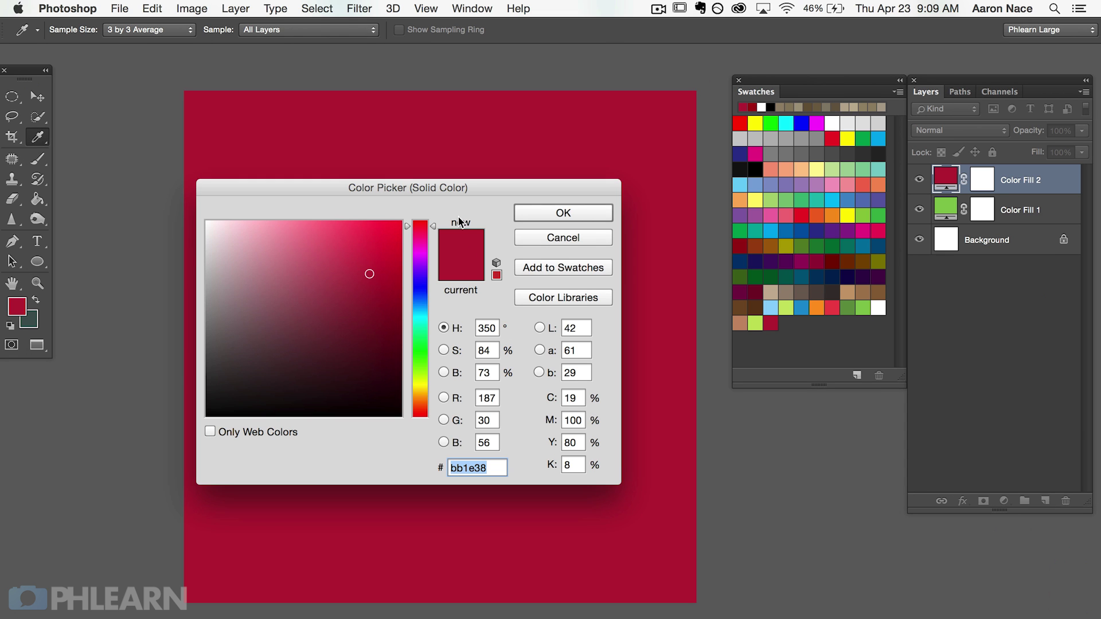
{"action": "left_click_drag", "start_coordinate": [467, 188], "coordinate": [478, 180]}
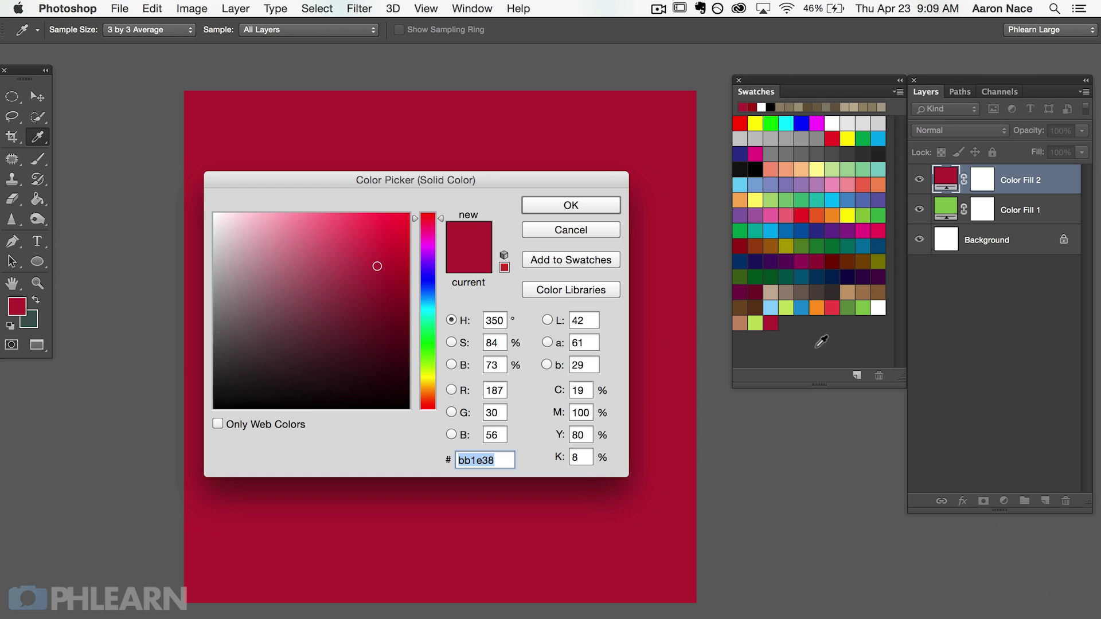
{"action": "left_click", "coordinate": [828, 305]}
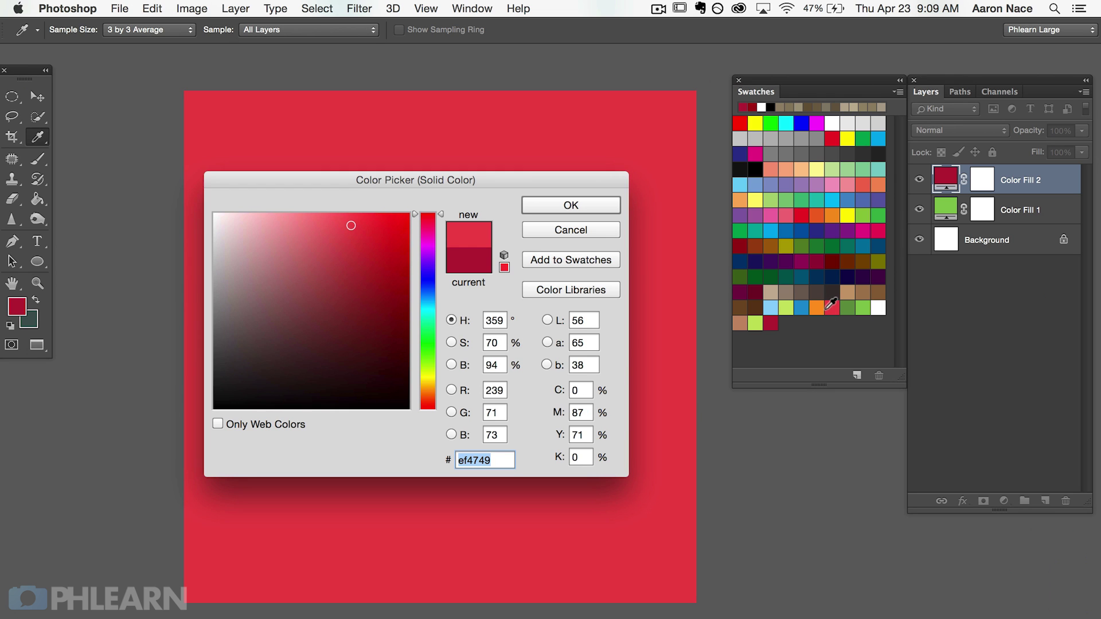
{"action": "left_click", "coordinate": [378, 314]}
{"action": "left_click", "coordinate": [298, 246]}
{"action": "left_click", "coordinate": [827, 311]}
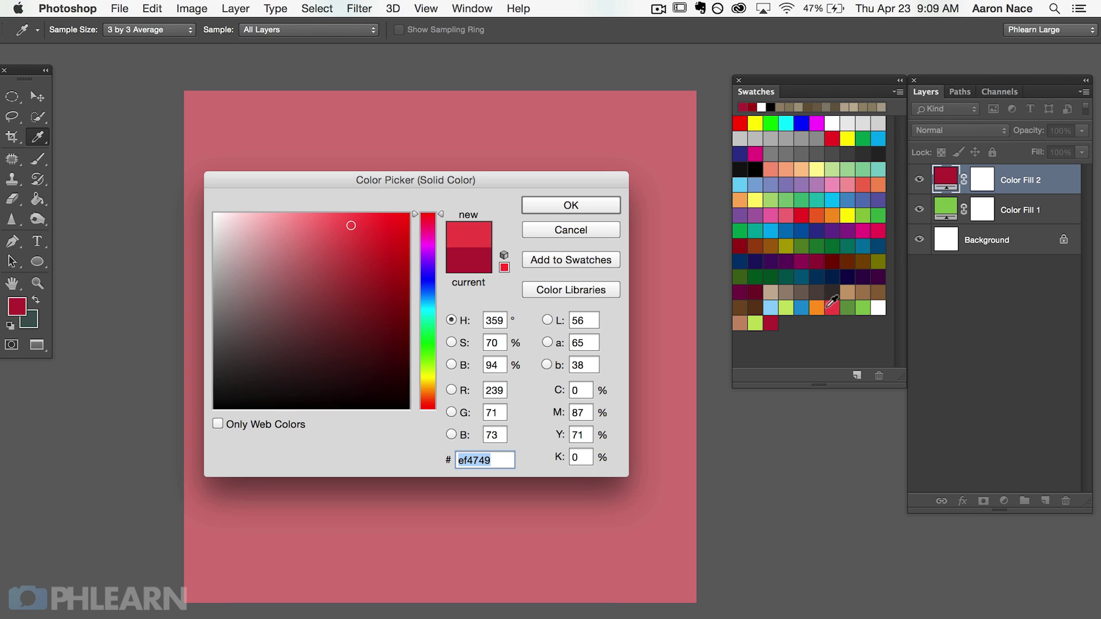
{"action": "left_click", "coordinate": [585, 205]}
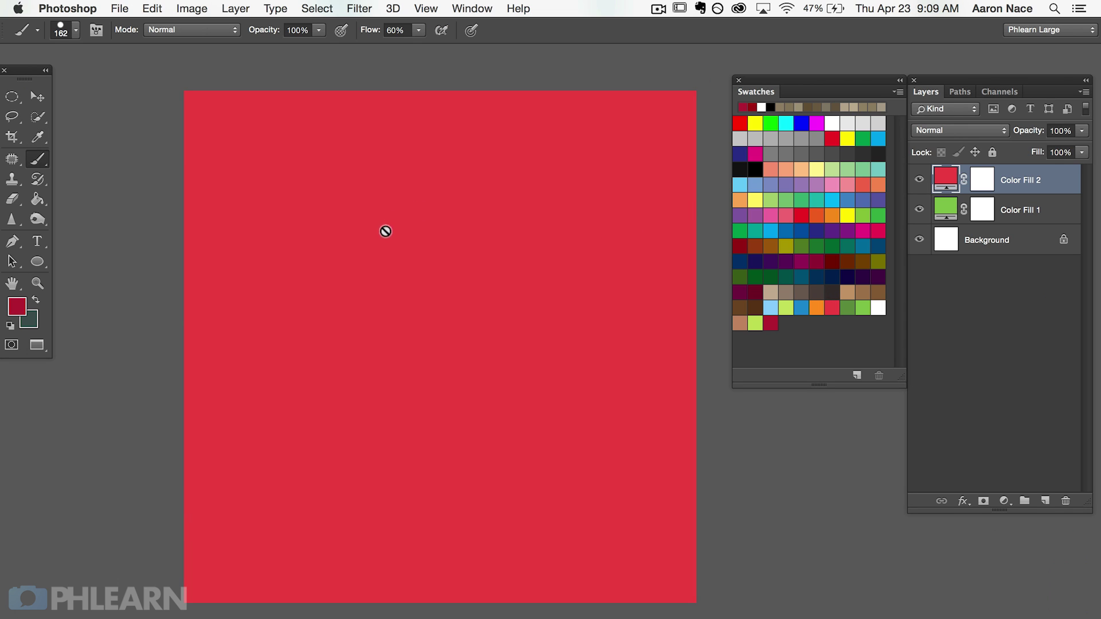
{"action": "left_click", "coordinate": [918, 180]}
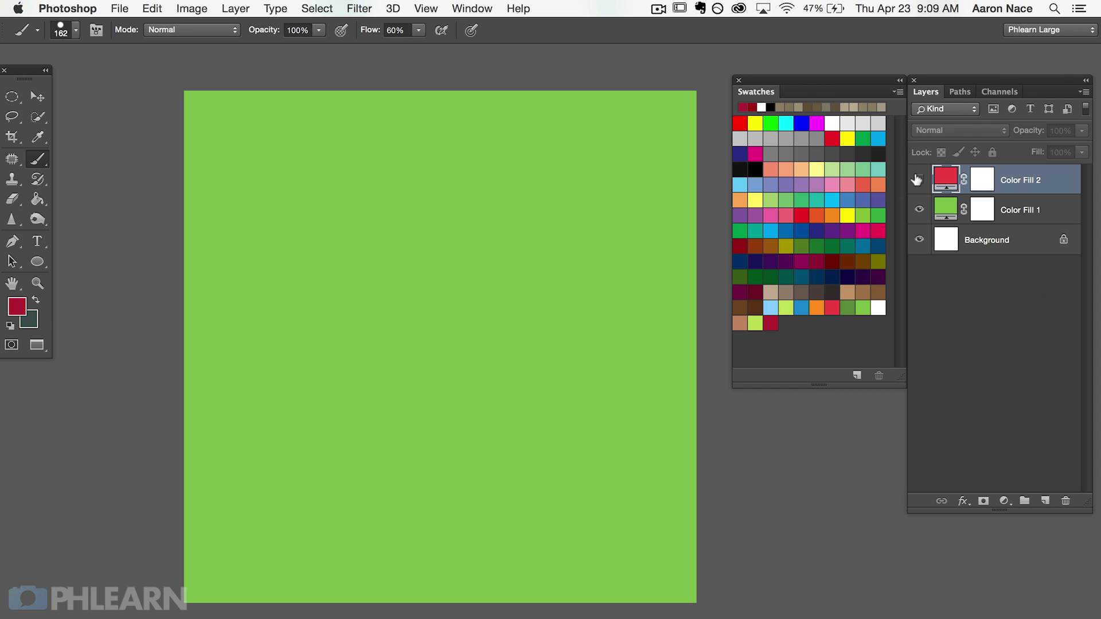
{"action": "left_click", "coordinate": [918, 180]}
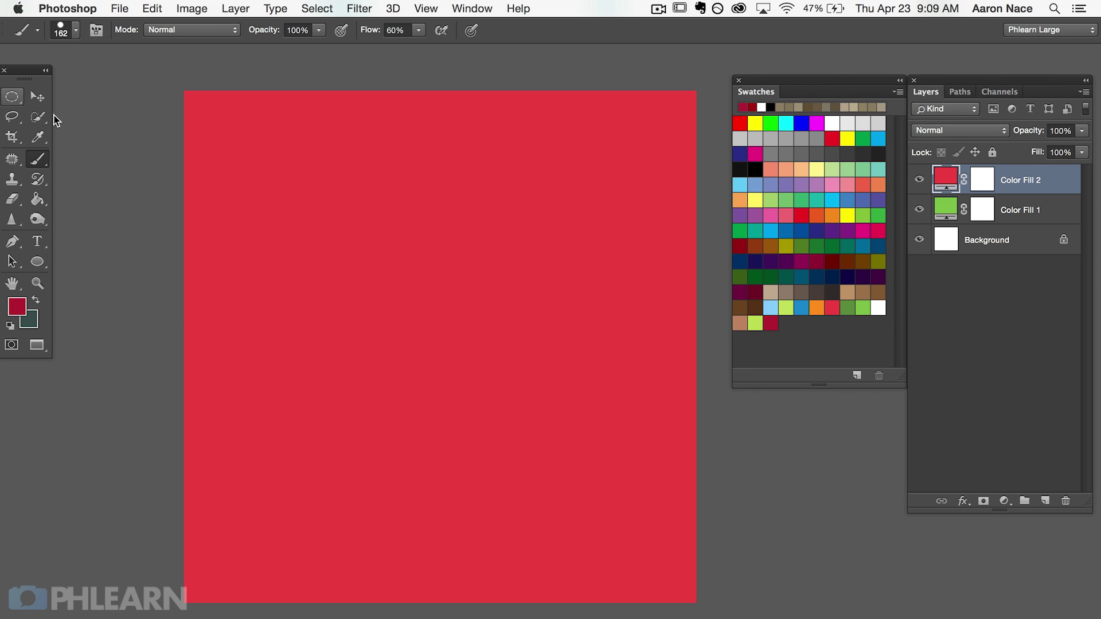
Draw a circular selection near the canvas centre with the Elliptical Marquee tool, about two fifths of the canvas width
{"action": "left_click", "coordinate": [12, 99]}
{"action": "left_click_drag", "start_coordinate": [13, 98], "coordinate": [82, 114]}
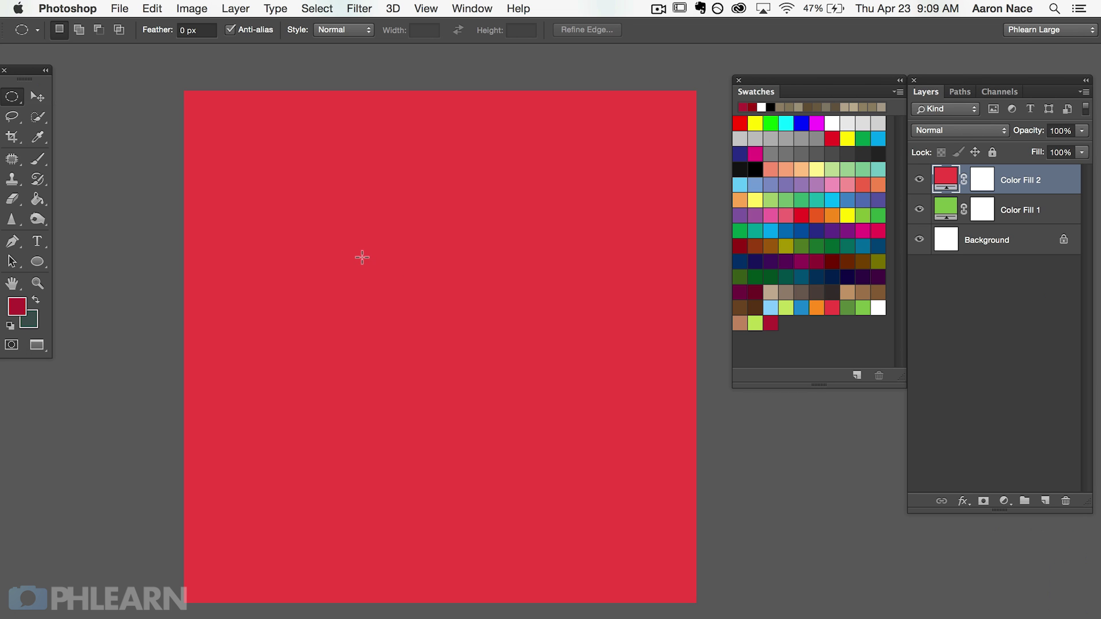
{"action": "left_click_drag", "start_coordinate": [361, 256], "coordinate": [573, 423]}
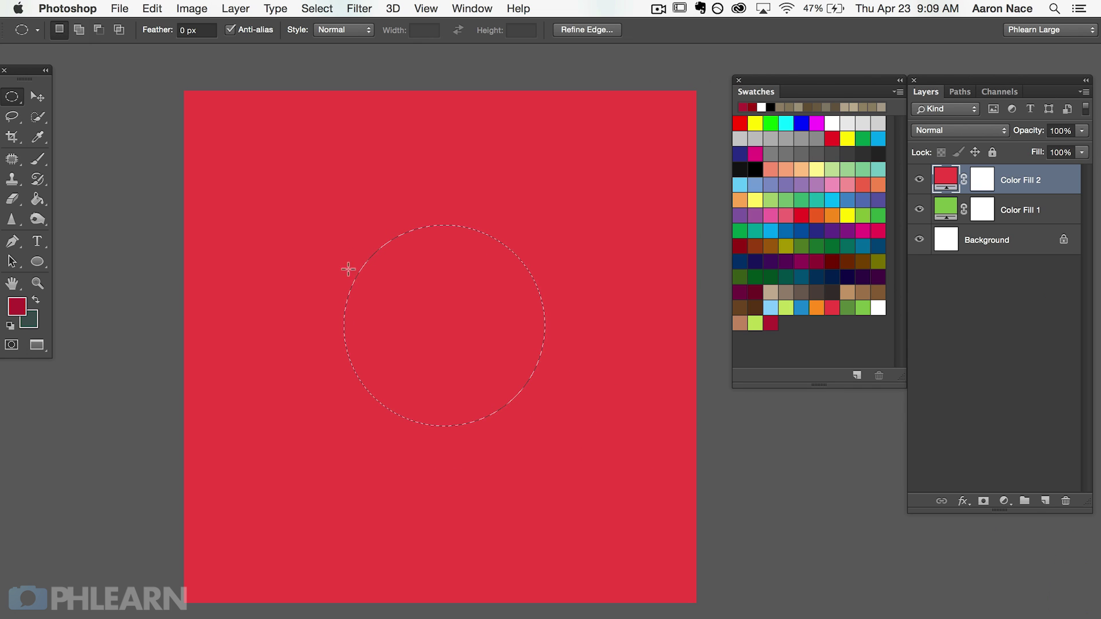
Invert the circular selection and fill the area outside the circle with black on Color Fill 2's layer mask
{"action": "left_click", "coordinate": [978, 180]}
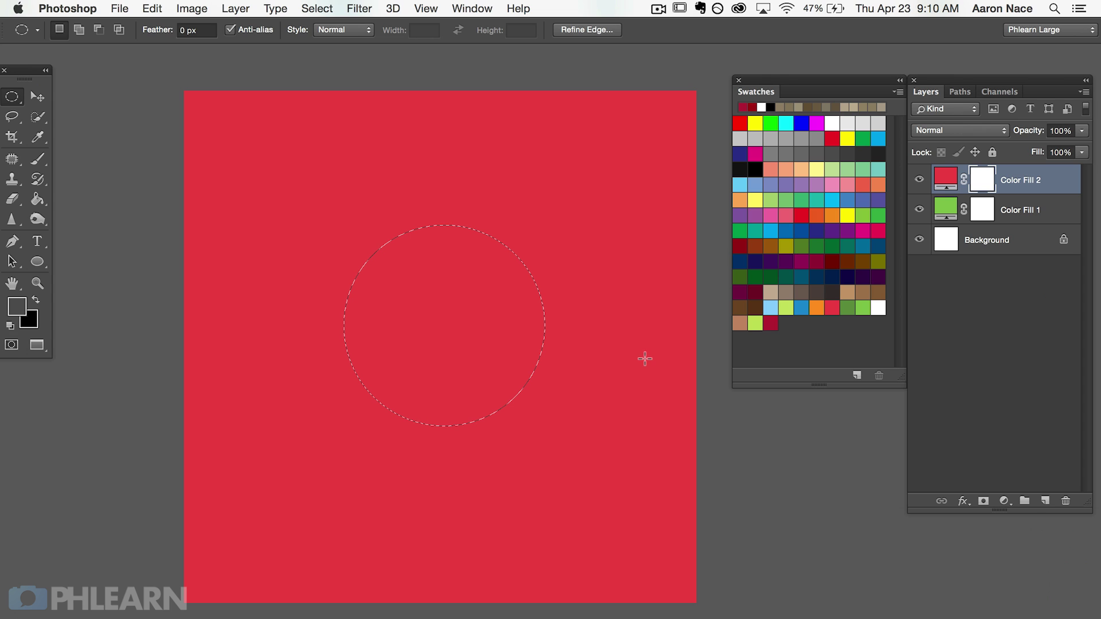
{"action": "left_click", "coordinate": [319, 9]}
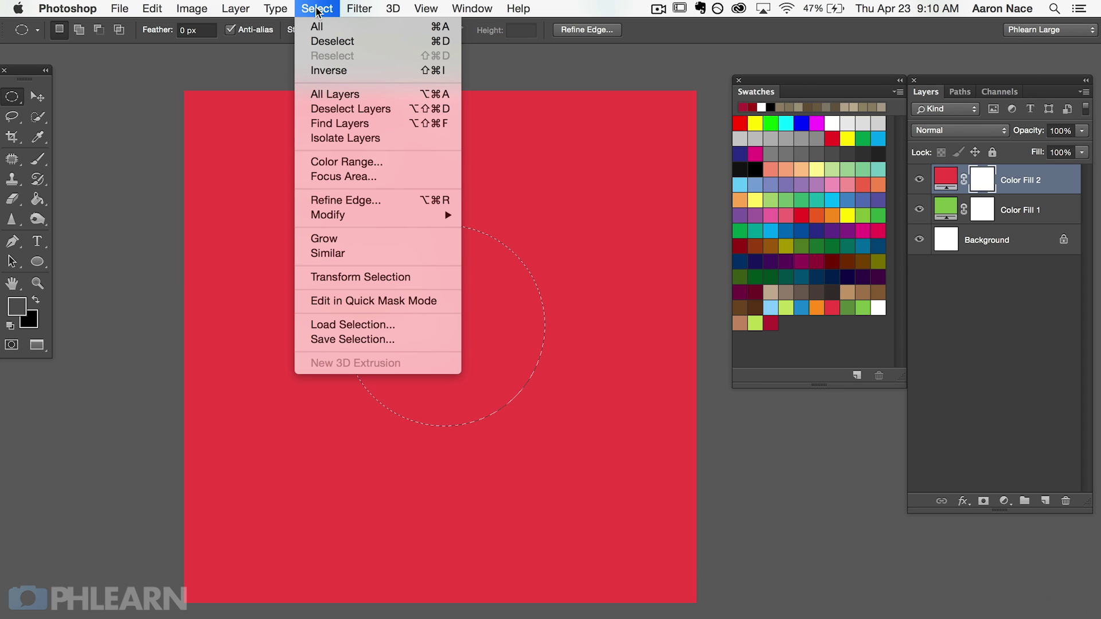
{"action": "left_click", "coordinate": [326, 71]}
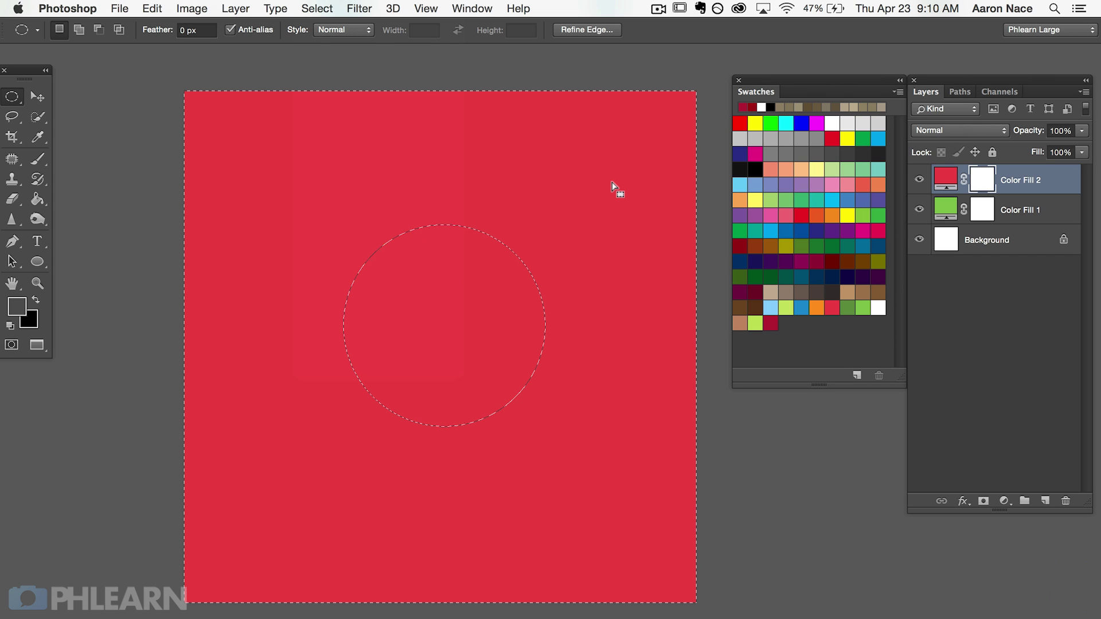
{"action": "key", "text": "shift+BackSpace"}
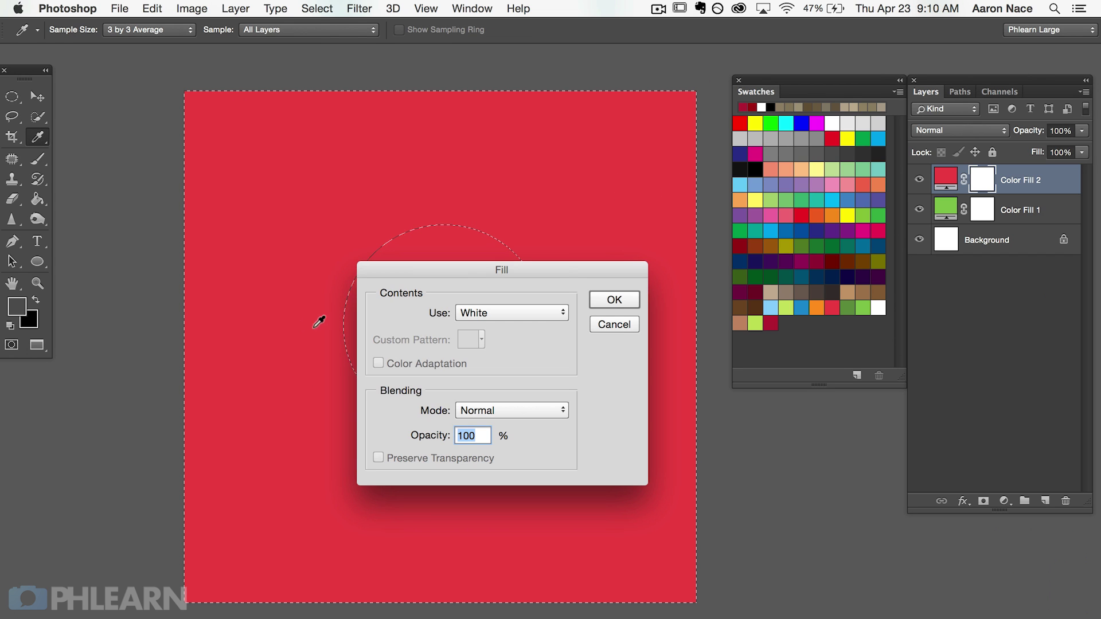
{"action": "left_click", "coordinate": [502, 310]}
{"action": "left_click", "coordinate": [495, 285]}
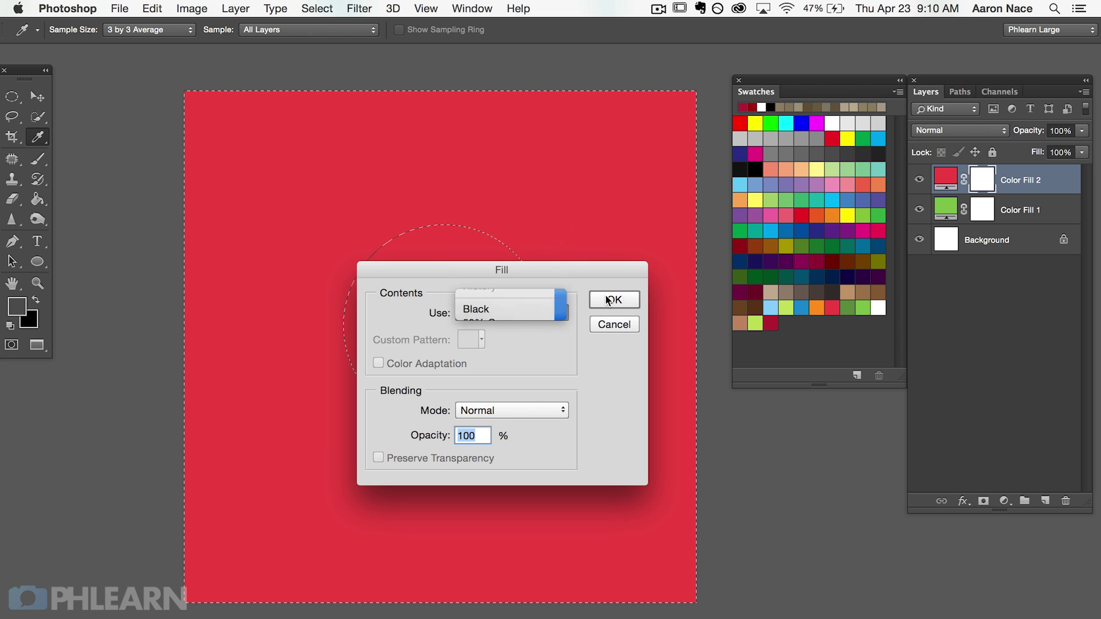
{"action": "left_click", "coordinate": [623, 298]}
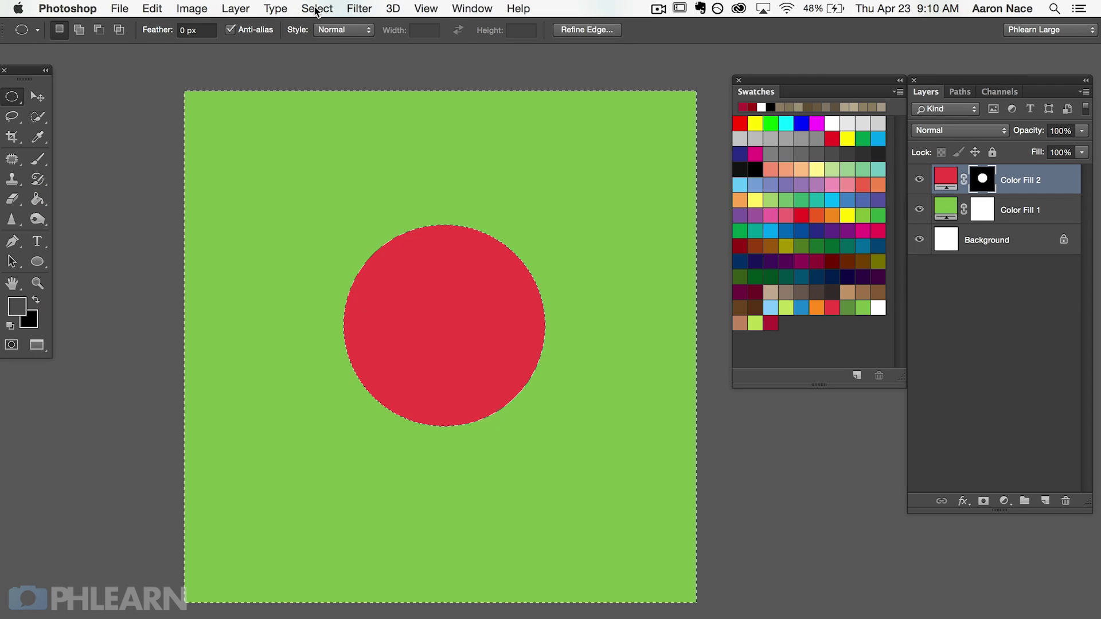
Invert the selection back to the circle and scale the selection about its centre to 78.88%
{"action": "left_click", "coordinate": [317, 9]}
{"action": "left_click", "coordinate": [348, 70]}
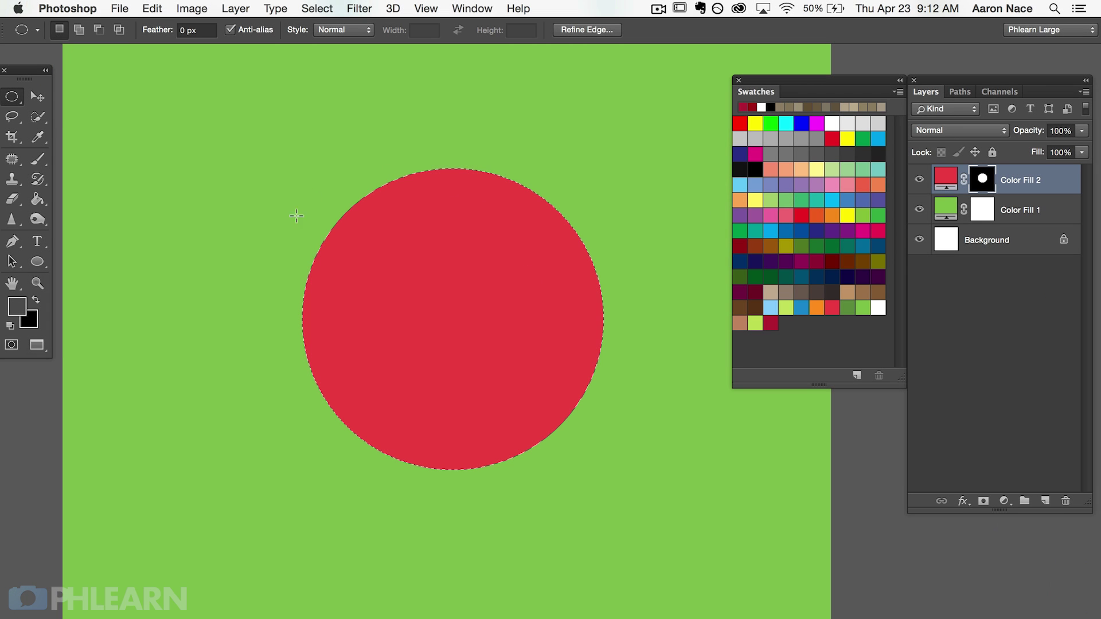
{"action": "right_click", "coordinate": [407, 217]}
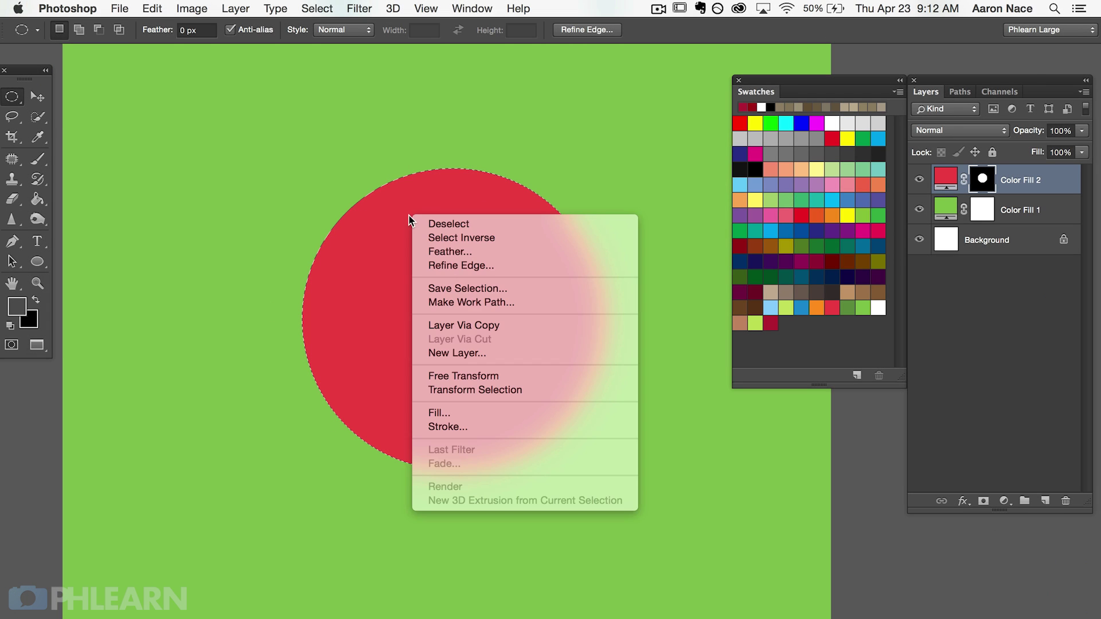
{"action": "left_click", "coordinate": [540, 392]}
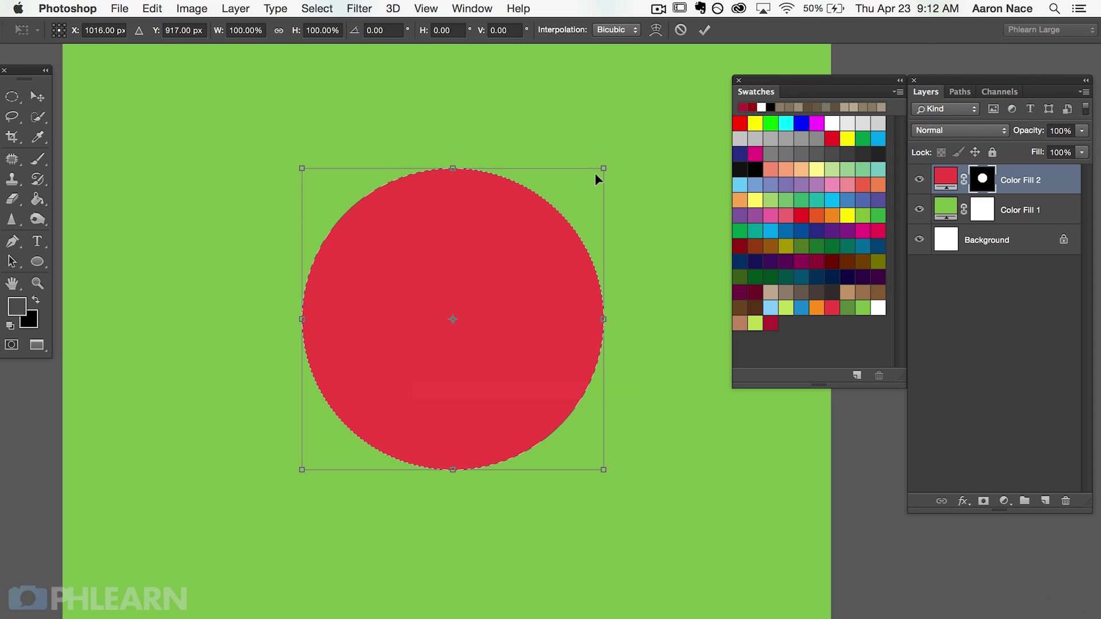
{"action": "left_click_drag", "start_coordinate": [603, 167], "coordinate": [569, 194]}
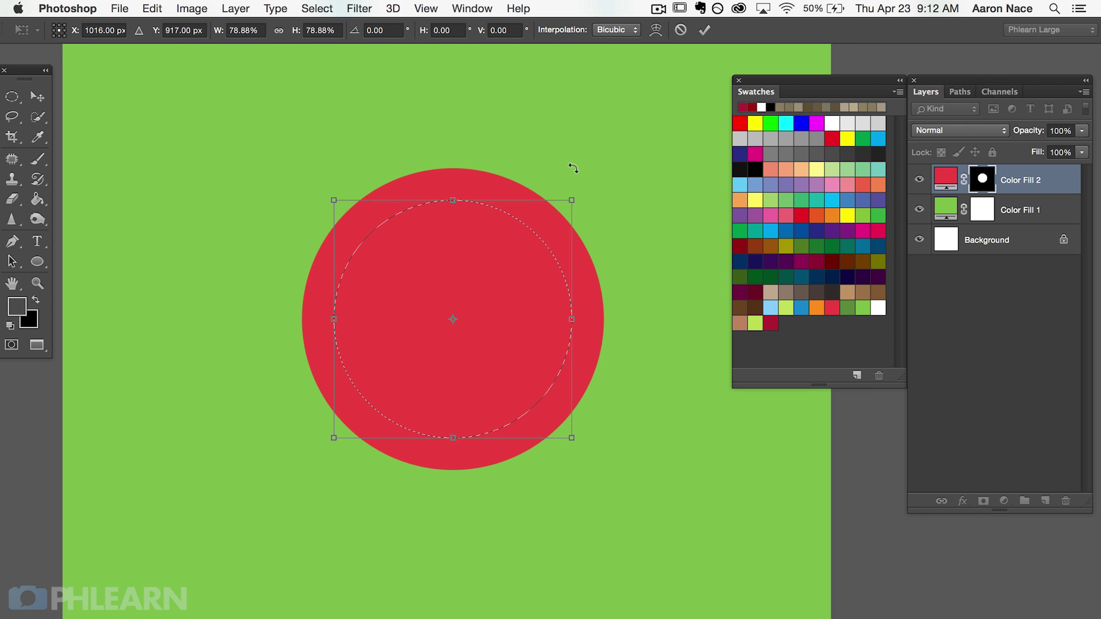
{"action": "key", "text": "Return"}
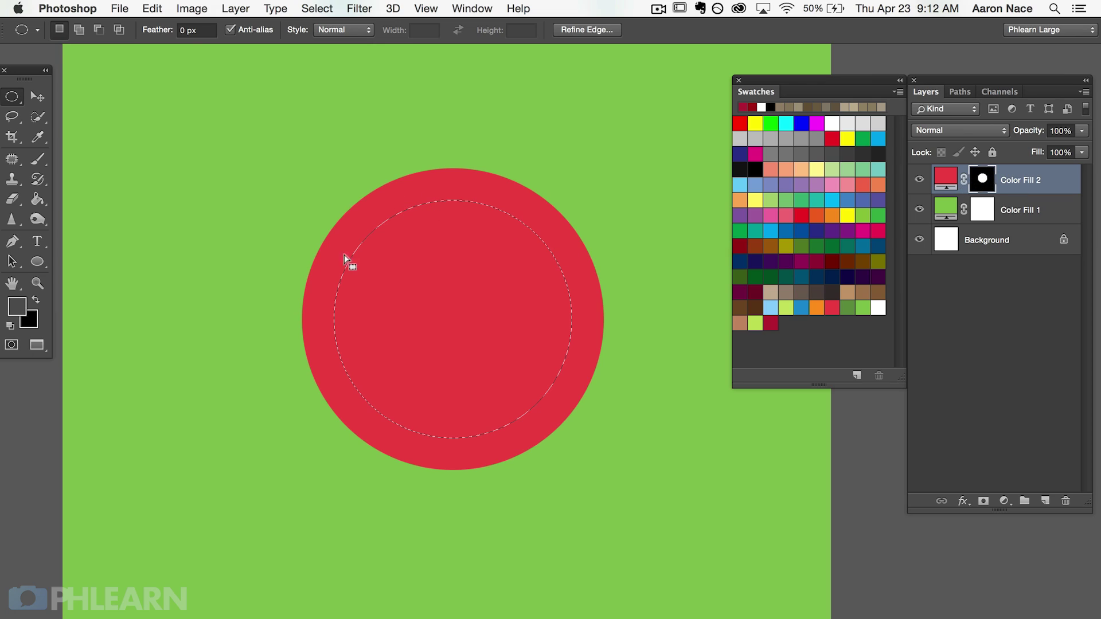
Fill the smaller circular selection with black at 100% opacity on Color Fill 2's mask, leaving a red ring
{"action": "left_click", "coordinate": [919, 176]}
{"action": "left_click", "coordinate": [919, 176]}
{"action": "key", "text": "shift+BackSpace"}
{"action": "left_click", "coordinate": [613, 324]}
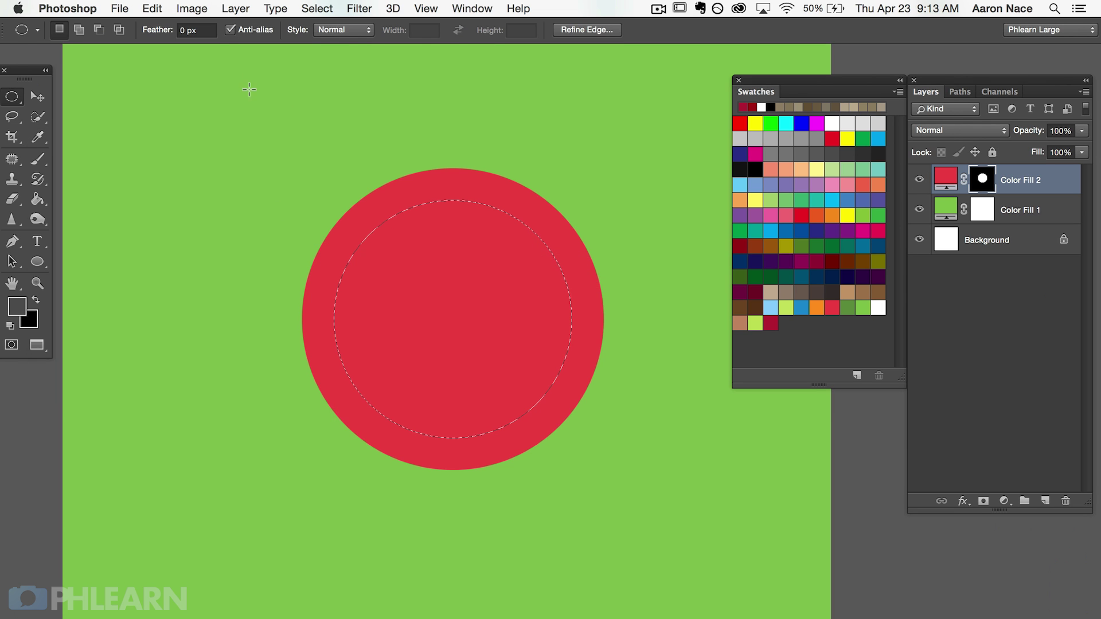
{"action": "left_click", "coordinate": [153, 9]}
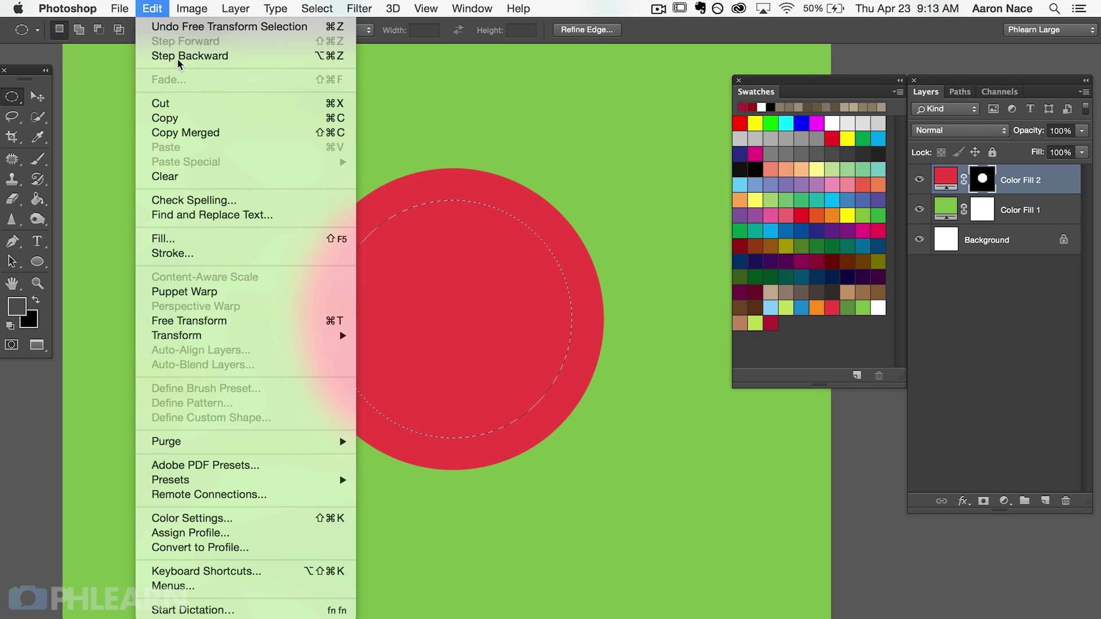
{"action": "left_click", "coordinate": [229, 246]}
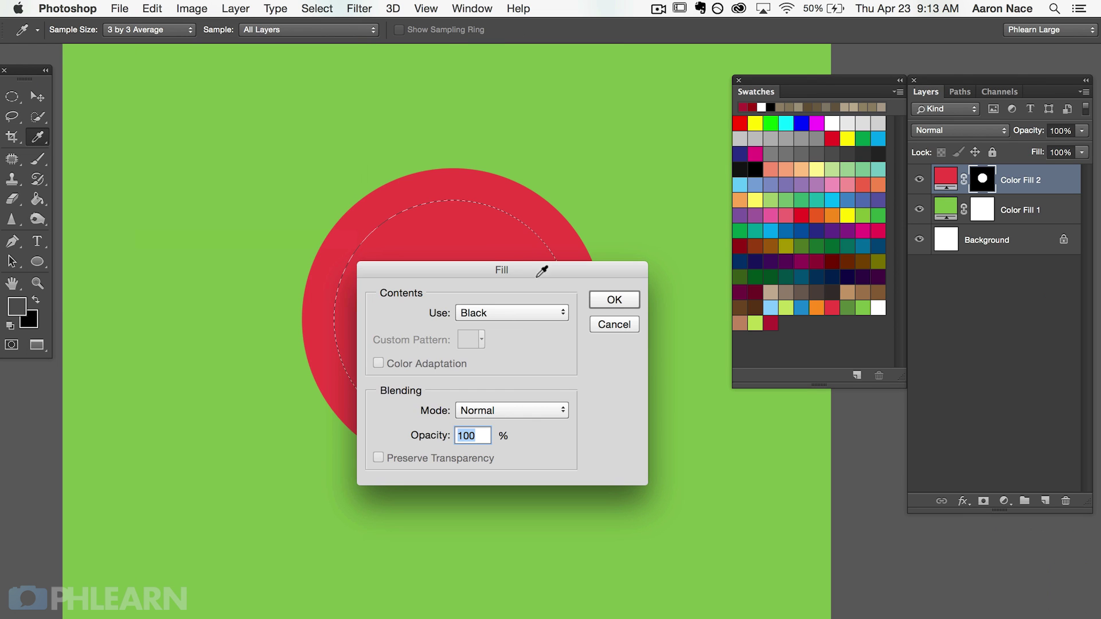
{"action": "left_click", "coordinate": [614, 312]}
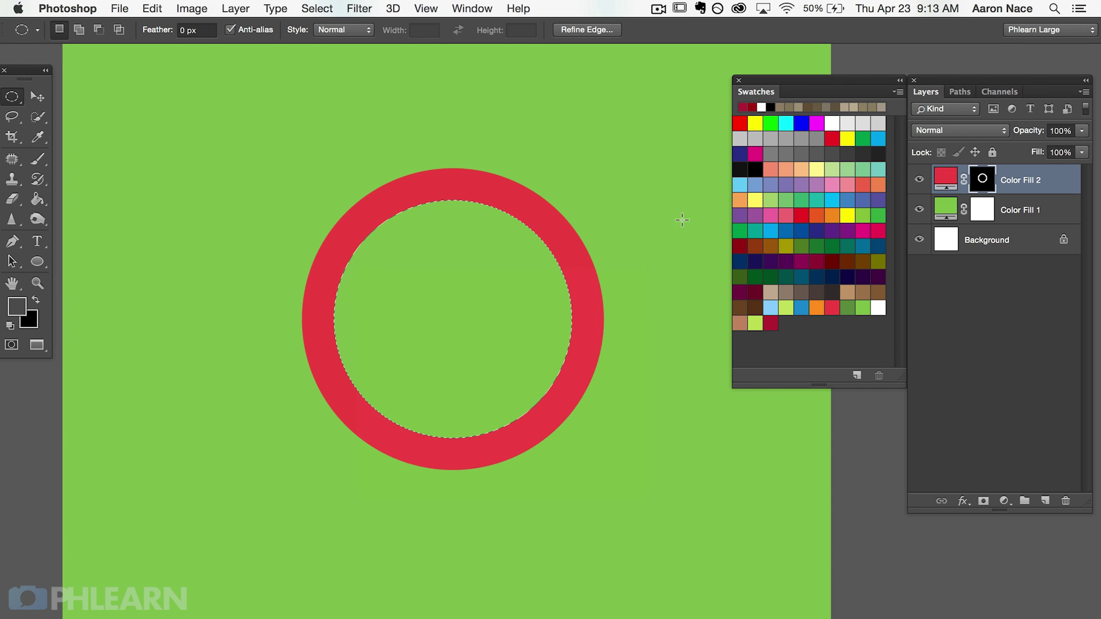
Scale the circular selection inside the red ring about its centre to roughly 74% of its size
{"action": "right_click", "coordinate": [485, 280]}
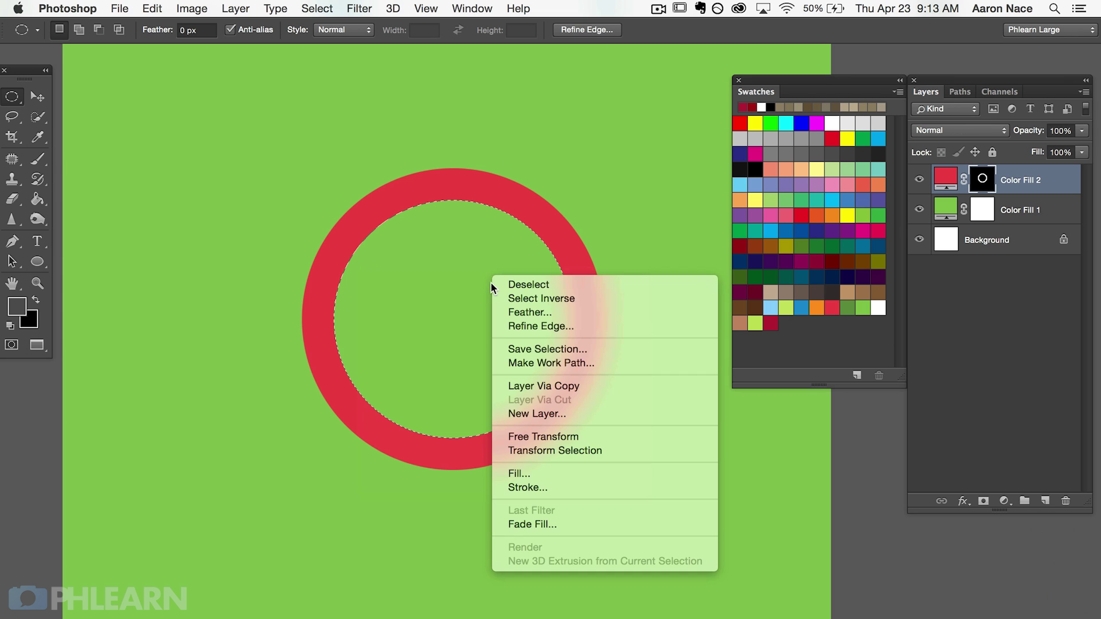
{"action": "left_click", "coordinate": [589, 451]}
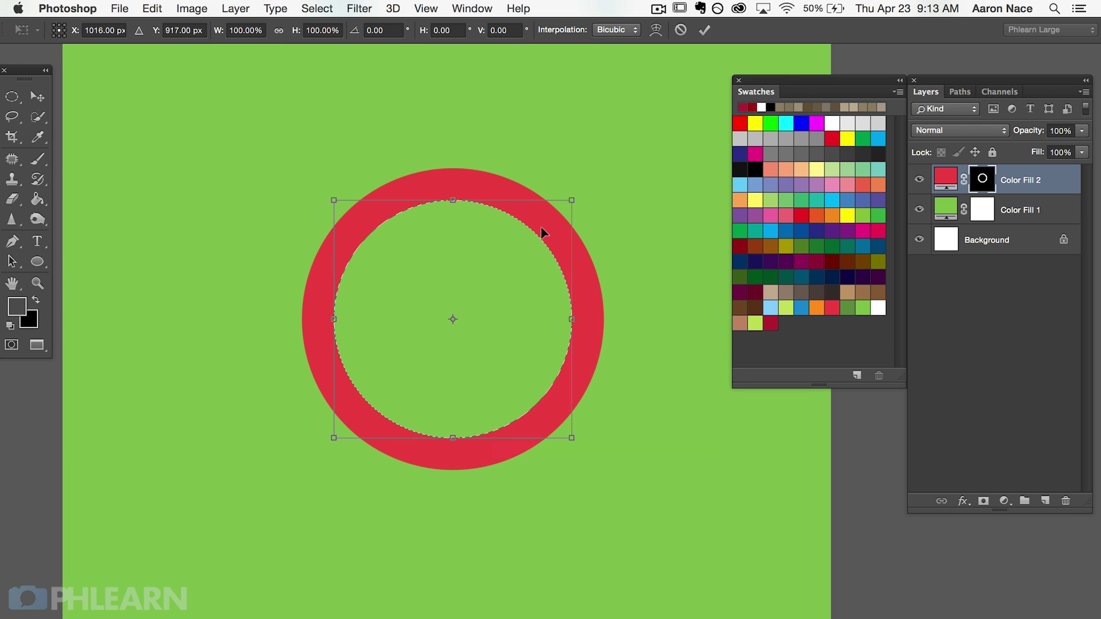
{"action": "left_click_drag", "start_coordinate": [562, 209], "coordinate": [543, 232]}
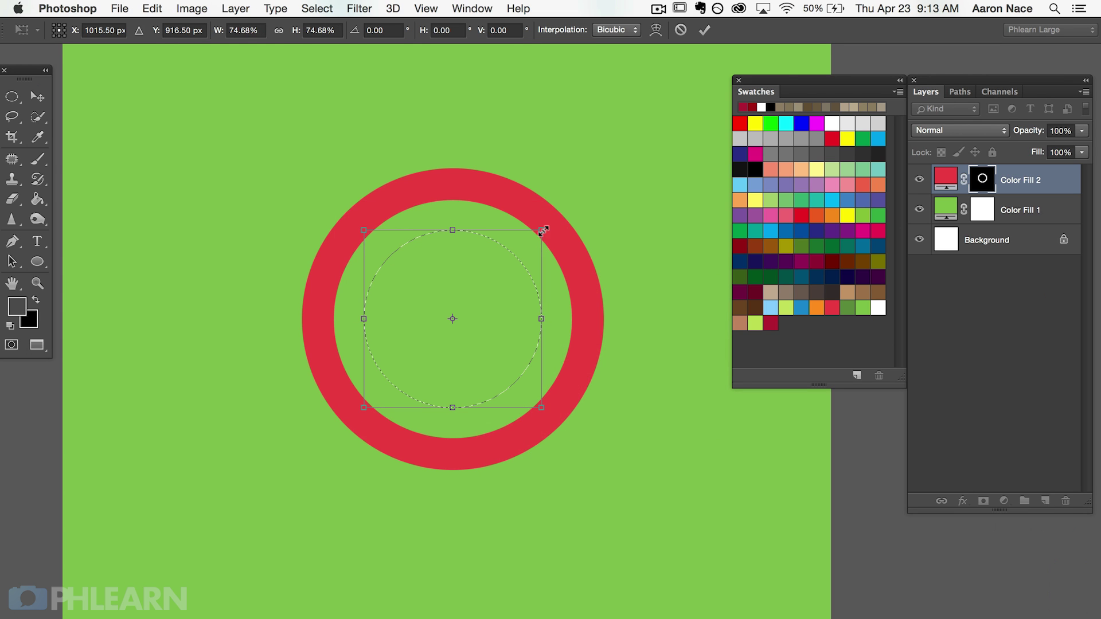
{"action": "left_click_drag", "start_coordinate": [537, 229], "coordinate": [543, 228]}
{"action": "key", "text": "Return"}
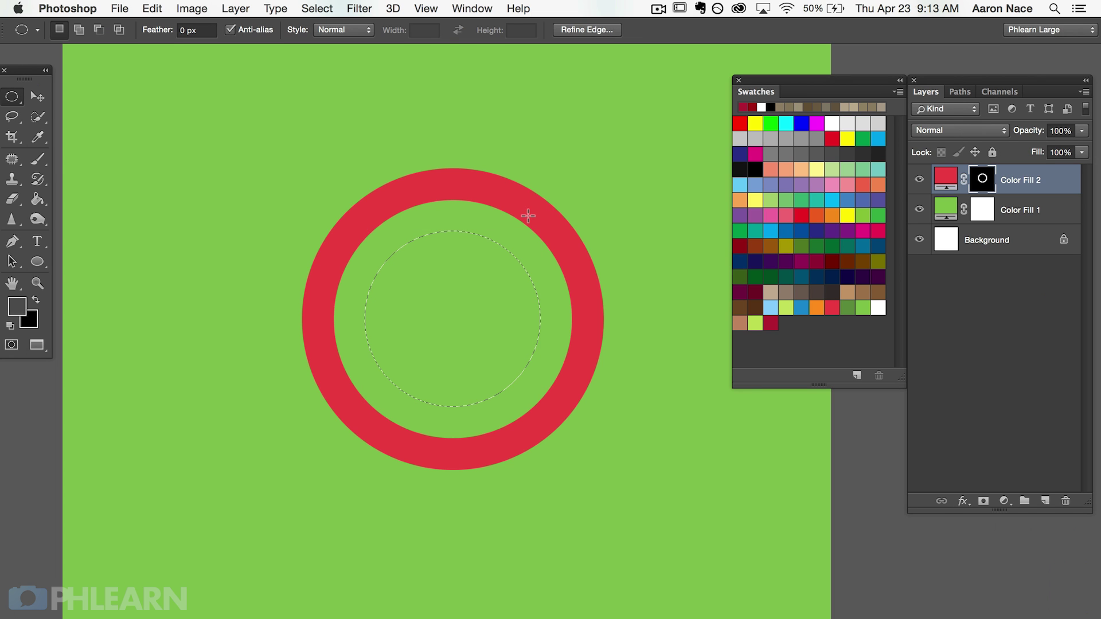
Restore the default mask colours and fill the smaller circular selection with white on Color Fill 2's mask
{"action": "key", "text": "alt+BackSpace"}
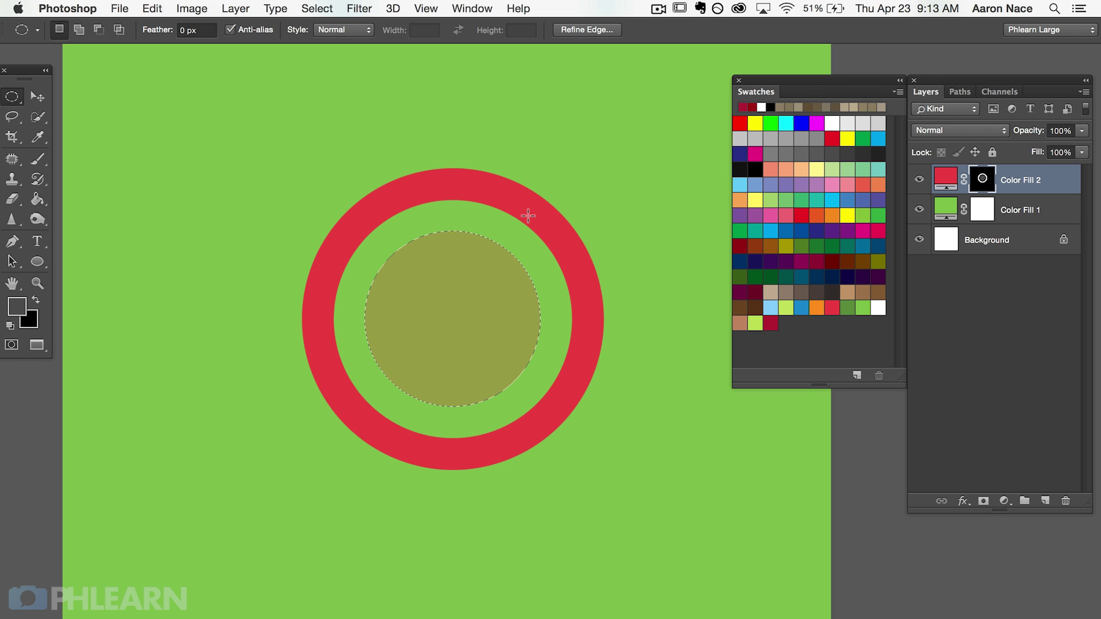
{"action": "key", "text": "d"}
{"action": "key", "text": "alt+BackSpace"}
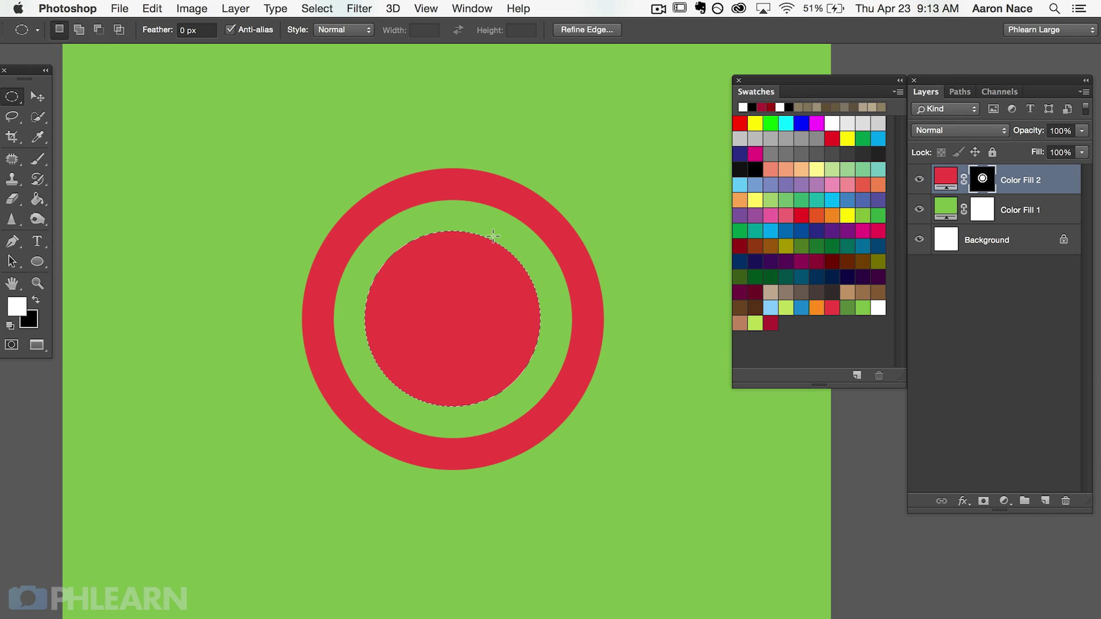
Scale the circular selection about its centre to 68.78% and fill it with black on Color Fill 2's mask
{"action": "right_click", "coordinate": [474, 306]}
{"action": "left_click", "coordinate": [561, 485]}
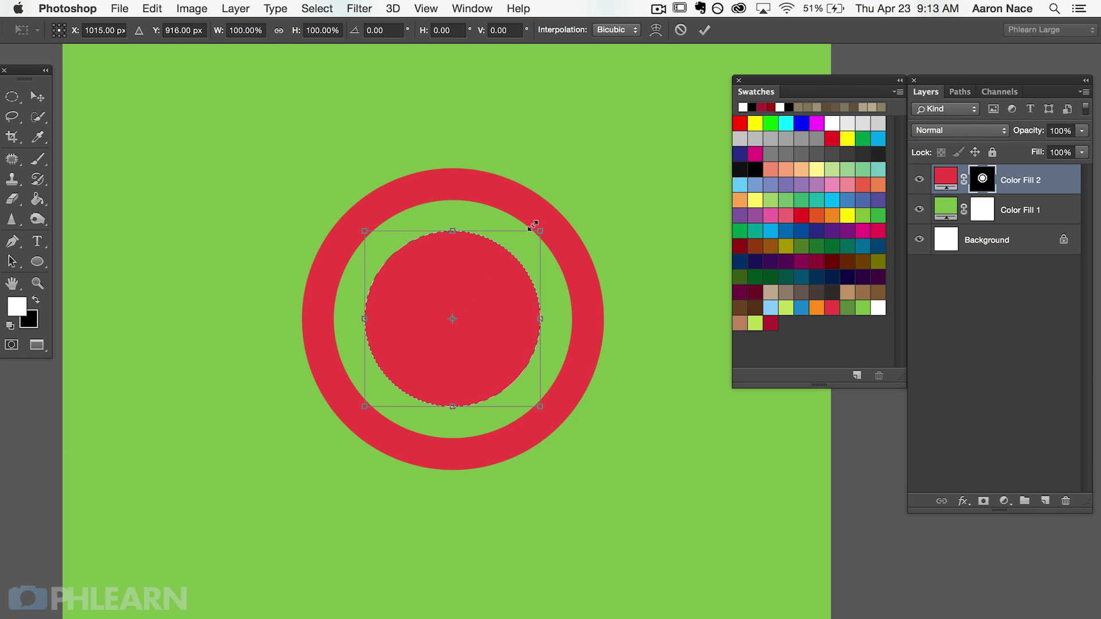
{"action": "left_click_drag", "start_coordinate": [533, 225], "coordinate": [513, 256]}
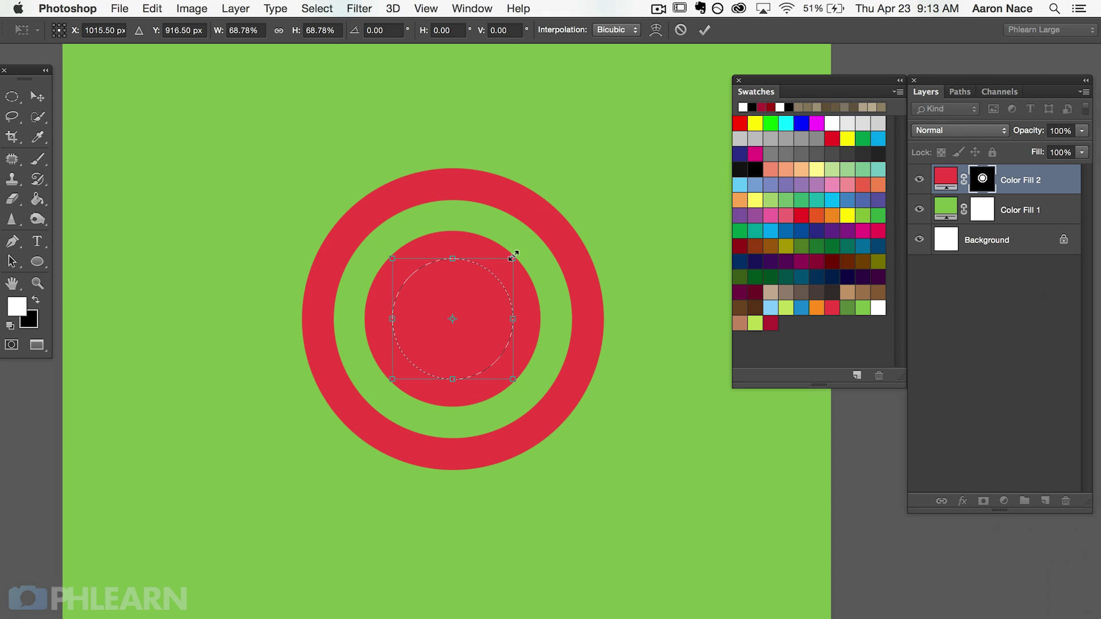
{"action": "key", "text": "Return"}
{"action": "key", "text": "BackSpace"}
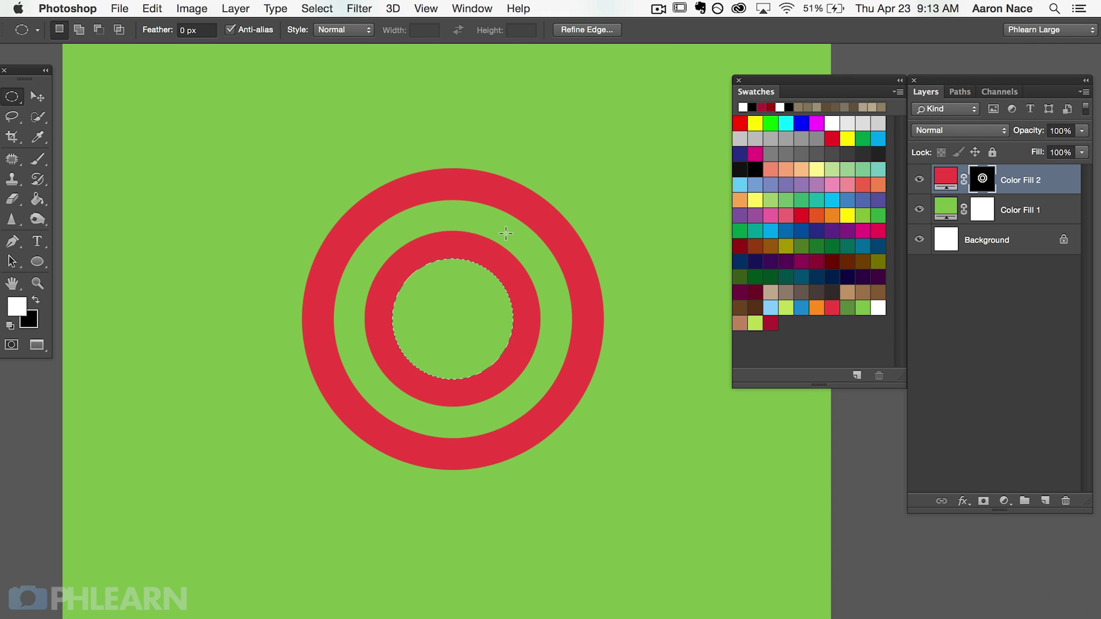
Scale the circular selection about its centre to 54.92%, fill it with white on Color Fill 2's mask and deselect
{"action": "right_click", "coordinate": [450, 310]}
{"action": "left_click", "coordinate": [550, 476]}
{"action": "left_click_drag", "start_coordinate": [512, 257], "coordinate": [491, 278]}
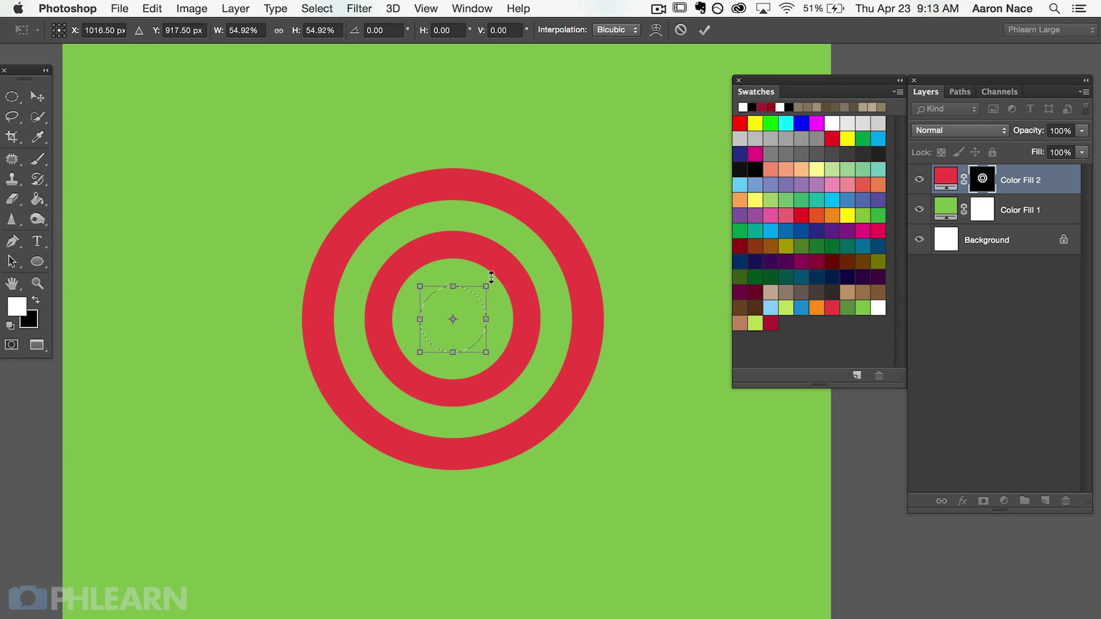
{"action": "key", "text": "Return"}
{"action": "key", "text": "alt+BackSpace"}
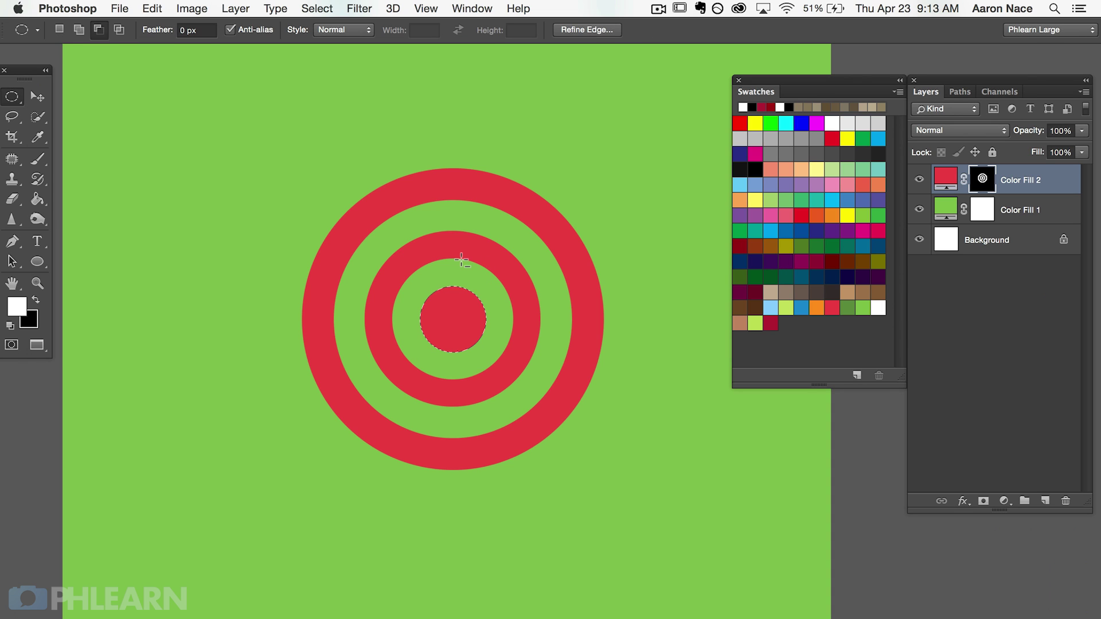
{"action": "key", "text": "super+d"}
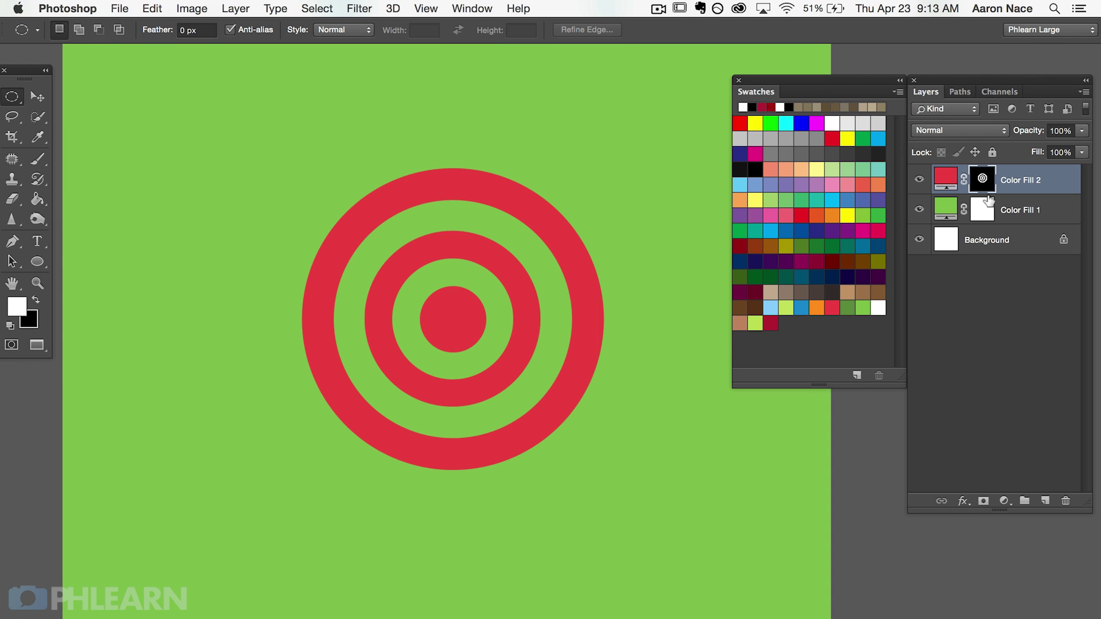
Add a white Solid Color fill layer and move it below Color Fill 2
{"action": "left_click", "coordinate": [1003, 500]}
{"action": "left_click", "coordinate": [1010, 514]}
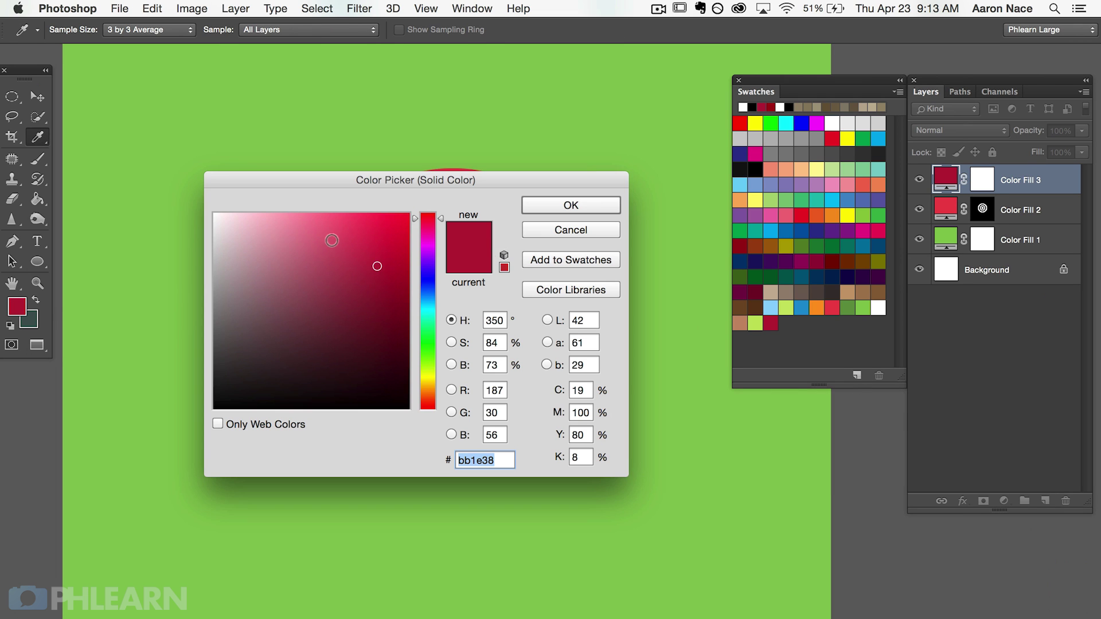
{"action": "left_click_drag", "start_coordinate": [331, 238], "coordinate": [180, 166]}
{"action": "left_click", "coordinate": [589, 206]}
{"action": "key", "text": "m"}
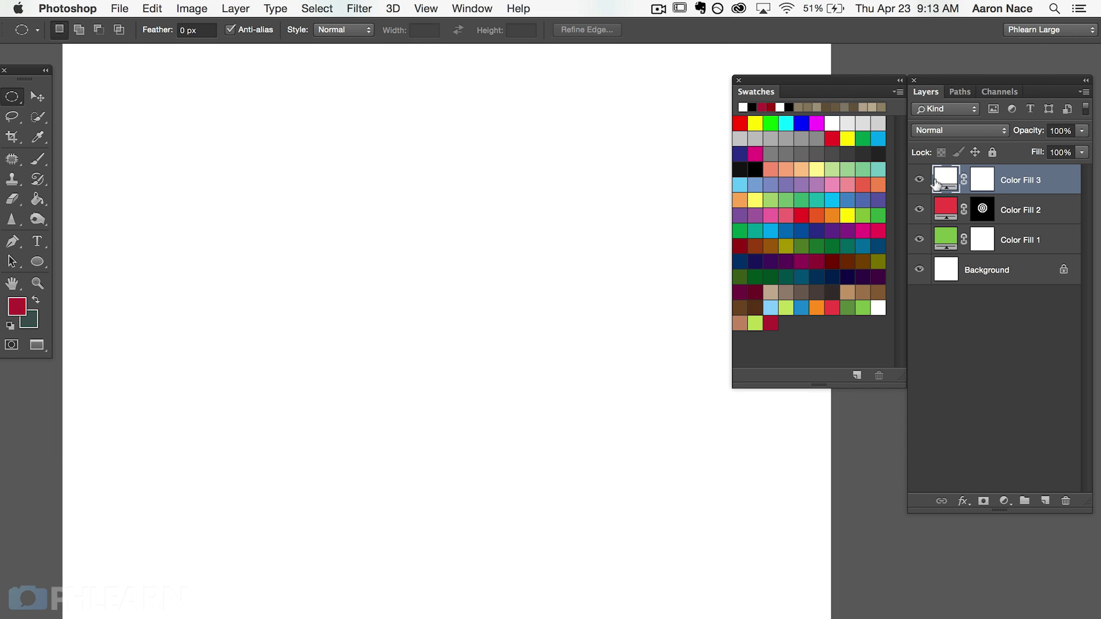
{"action": "key", "text": "super+bracketleft"}
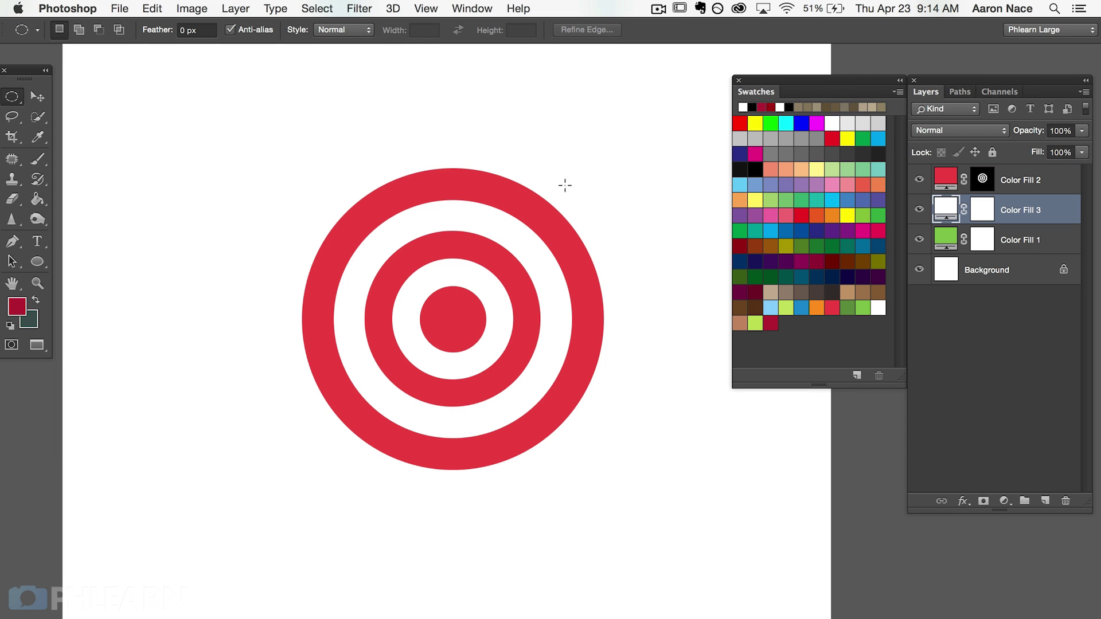
Draw a concentric circular selection about nine tenths of the target's diameter, and check the fill layers by toggling their visibility
{"action": "left_click_drag", "start_coordinate": [311, 175], "coordinate": [586, 475]}
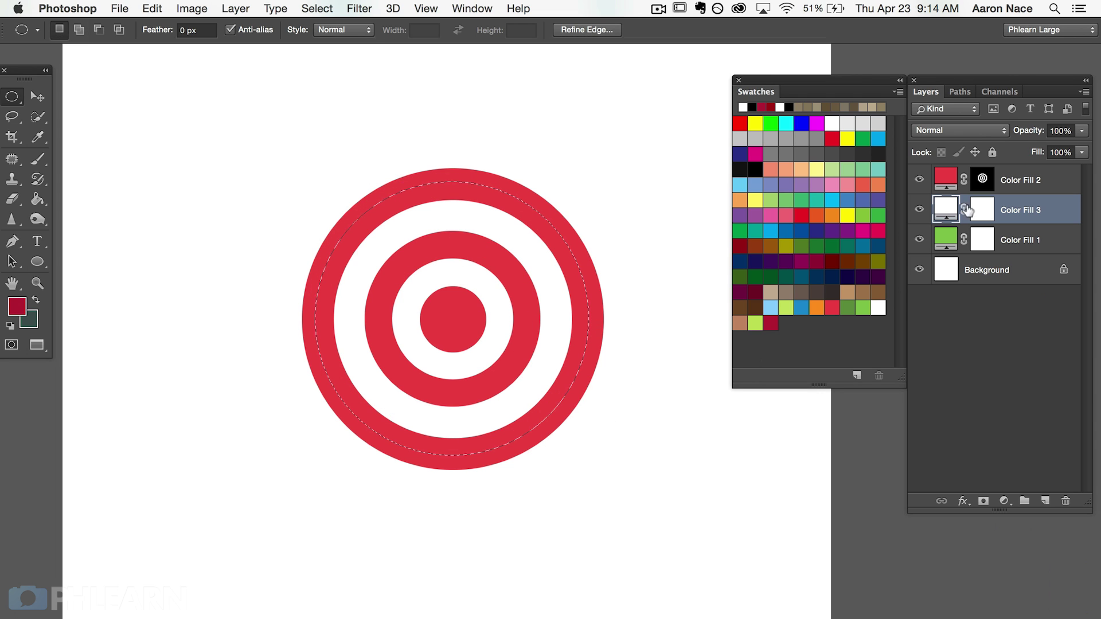
{"action": "left_click_drag", "start_coordinate": [919, 181], "coordinate": [917, 246]}
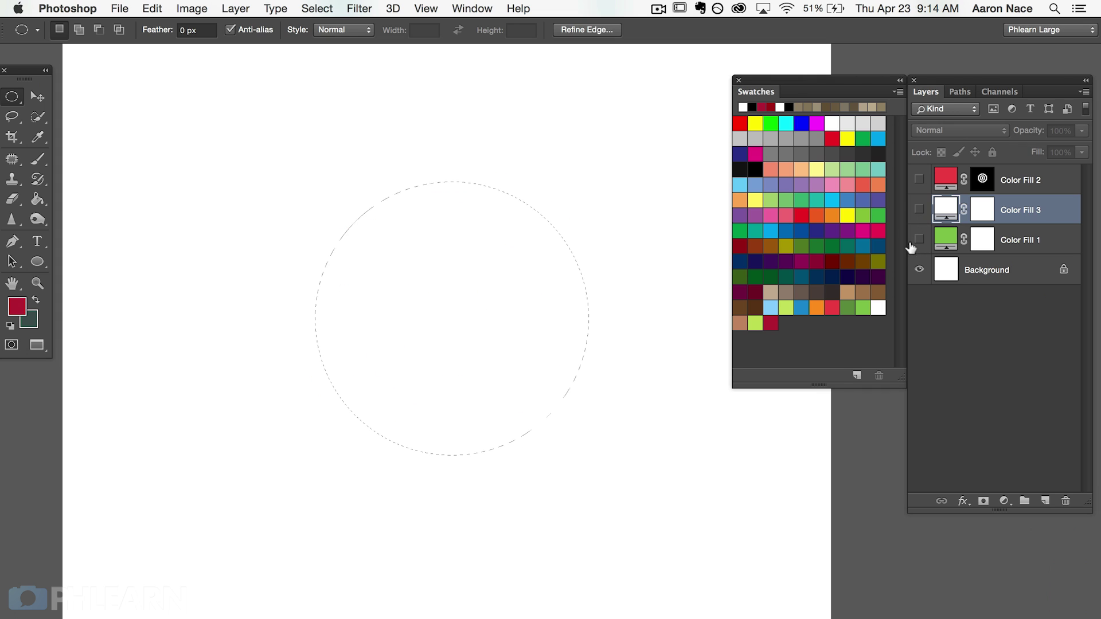
{"action": "left_click", "coordinate": [912, 238]}
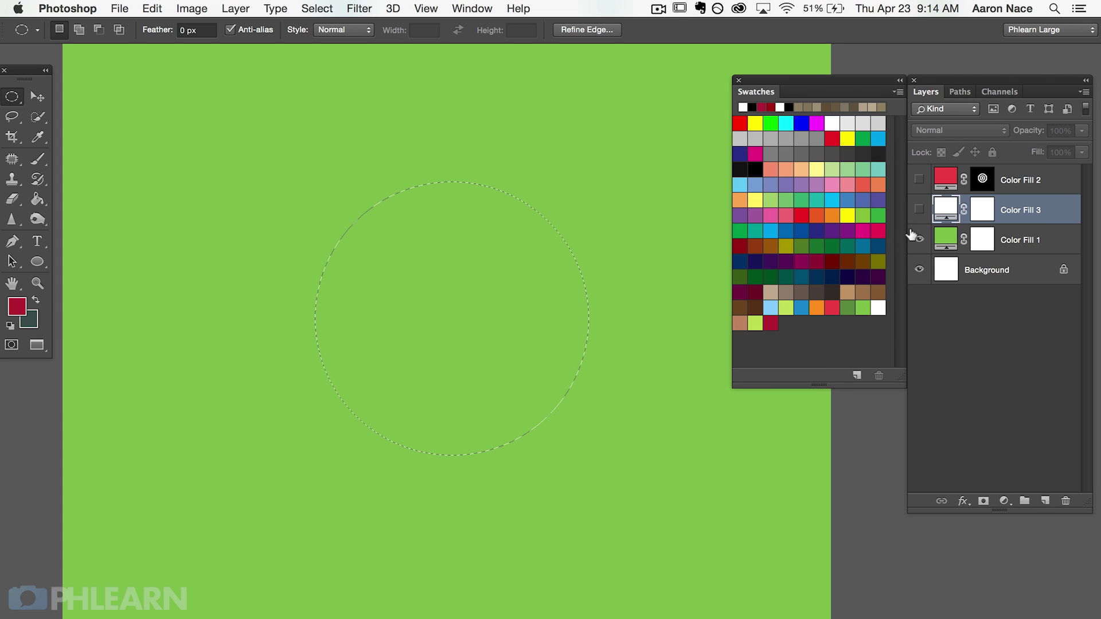
{"action": "left_click", "coordinate": [918, 179]}
{"action": "left_click", "coordinate": [918, 182]}
{"action": "left_click", "coordinate": [919, 184]}
{"action": "left_click", "coordinate": [918, 211]}
{"action": "left_click", "coordinate": [919, 211]}
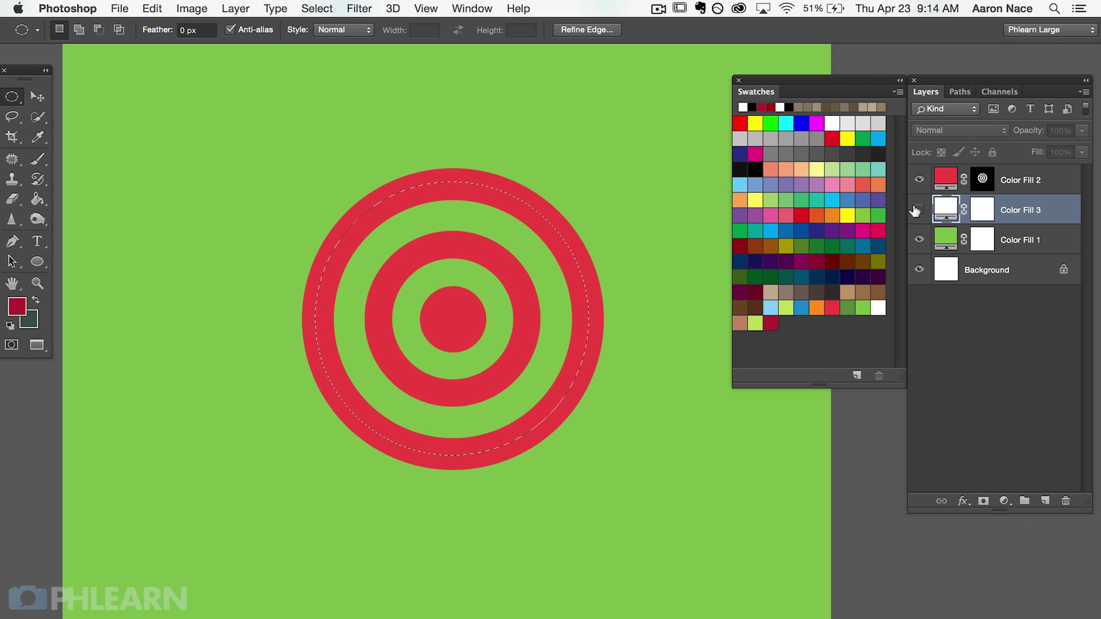
{"action": "left_click", "coordinate": [920, 212]}
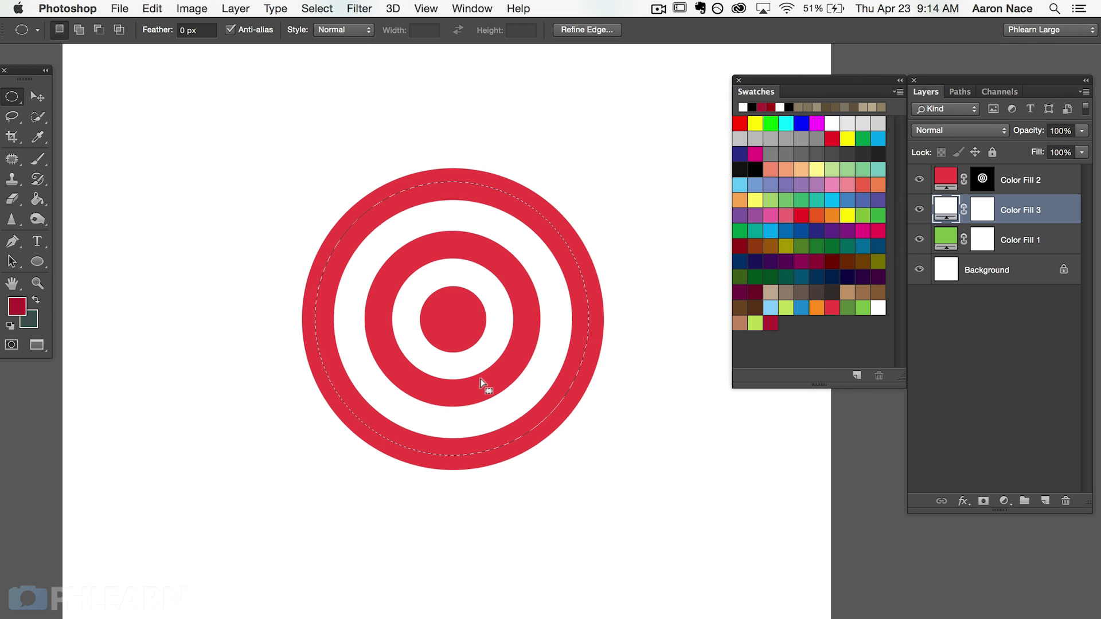
Invert the circular selection, fill the area outside it with black at 100% opacity on Color Fill 3's mask and deselect
{"action": "left_click", "coordinate": [317, 9]}
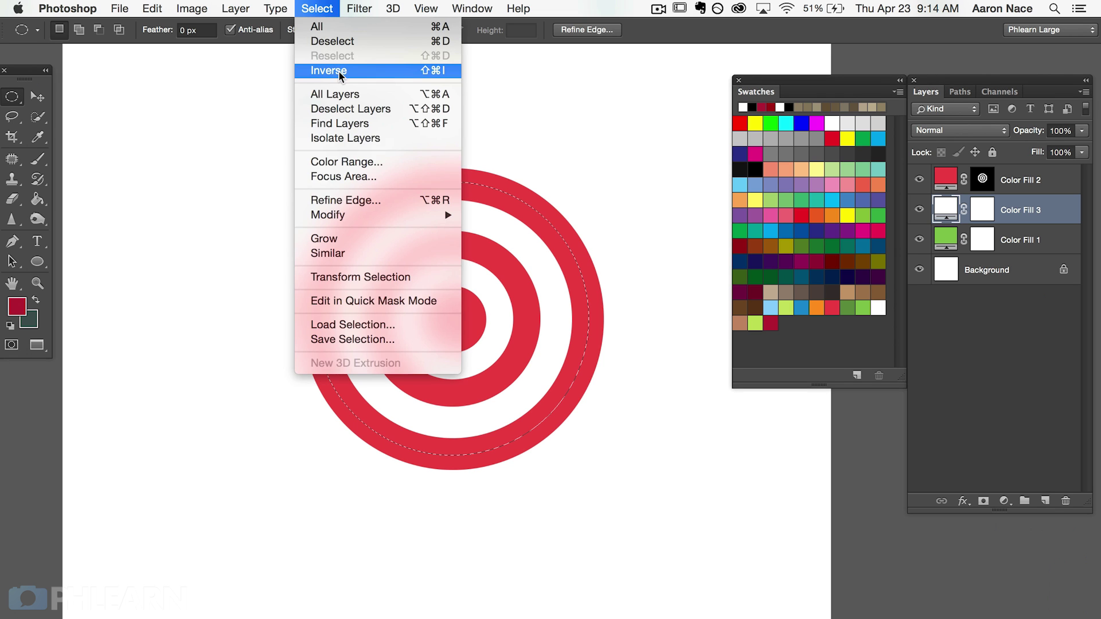
{"action": "left_click", "coordinate": [339, 70]}
{"action": "key", "text": "shift+BackSpace"}
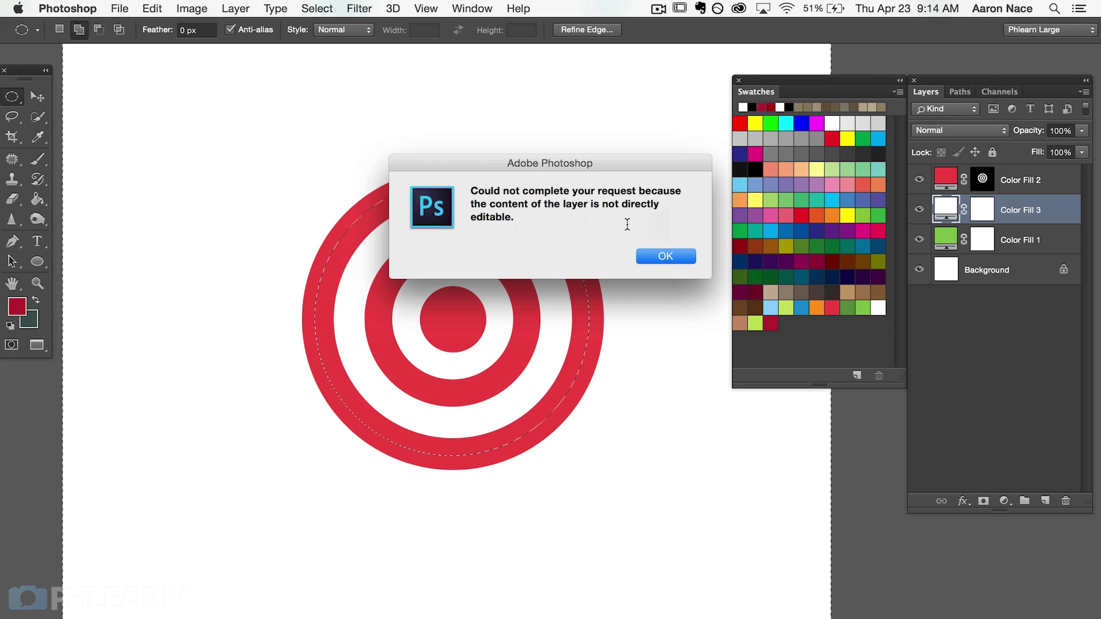
{"action": "left_click", "coordinate": [678, 255]}
{"action": "left_click", "coordinate": [982, 211]}
{"action": "key", "text": "d"}
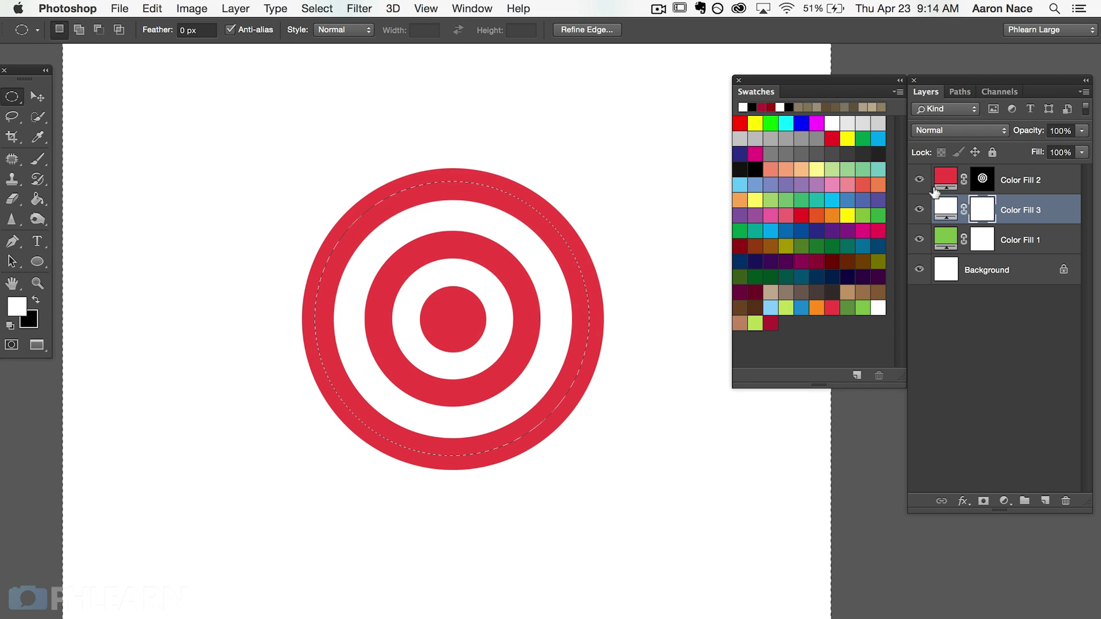
{"action": "key", "text": "shift+BackSpace"}
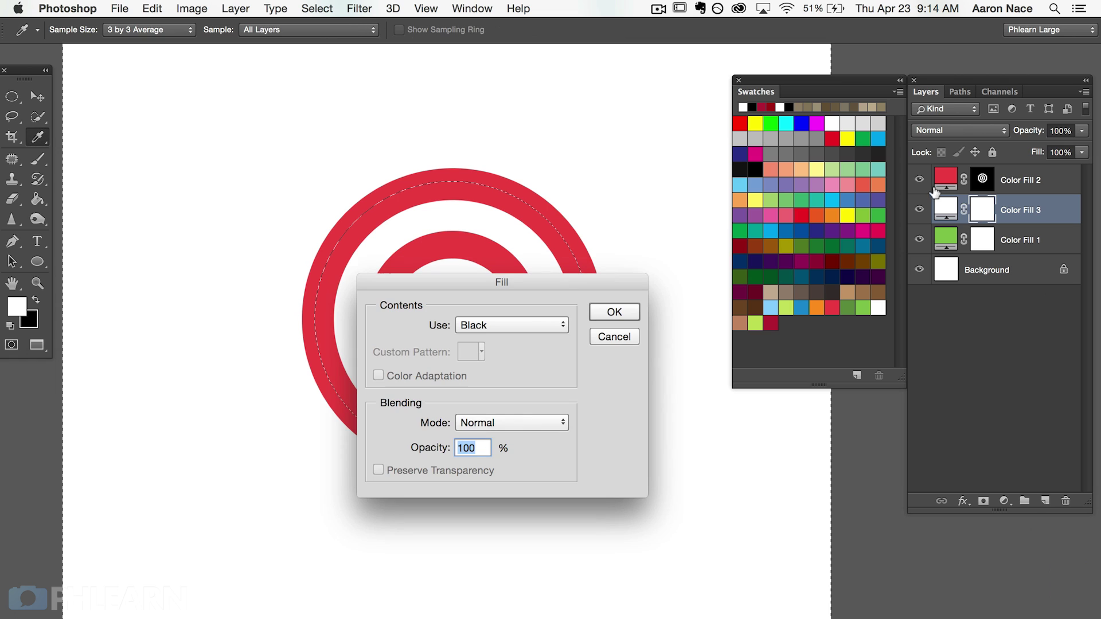
{"action": "left_click", "coordinate": [613, 312]}
{"action": "key", "text": "super+d"}
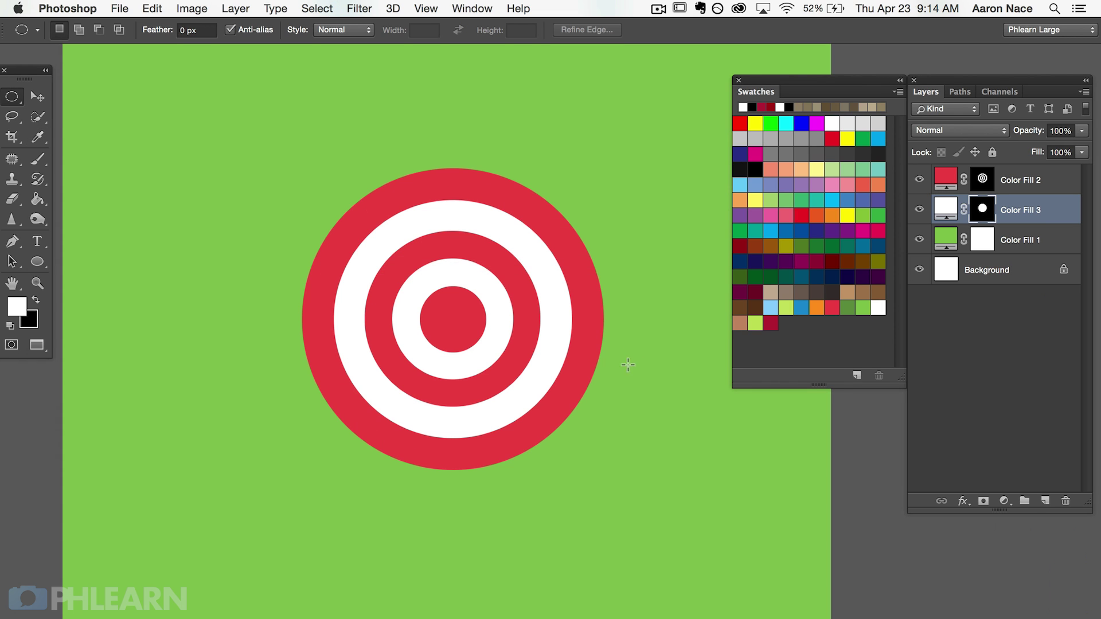
Toggle the visibility of Color Fill 2 and Color Fill 3 to examine what each contributes to the target
{"action": "left_click", "coordinate": [919, 180]}
{"action": "left_click", "coordinate": [919, 180]}
{"action": "left_click", "coordinate": [919, 180]}
{"action": "left_click", "coordinate": [917, 181]}
{"action": "left_click", "coordinate": [916, 209]}
{"action": "left_click", "coordinate": [916, 209]}
{"action": "left_click", "coordinate": [916, 209]}
{"action": "left_click", "coordinate": [916, 209]}
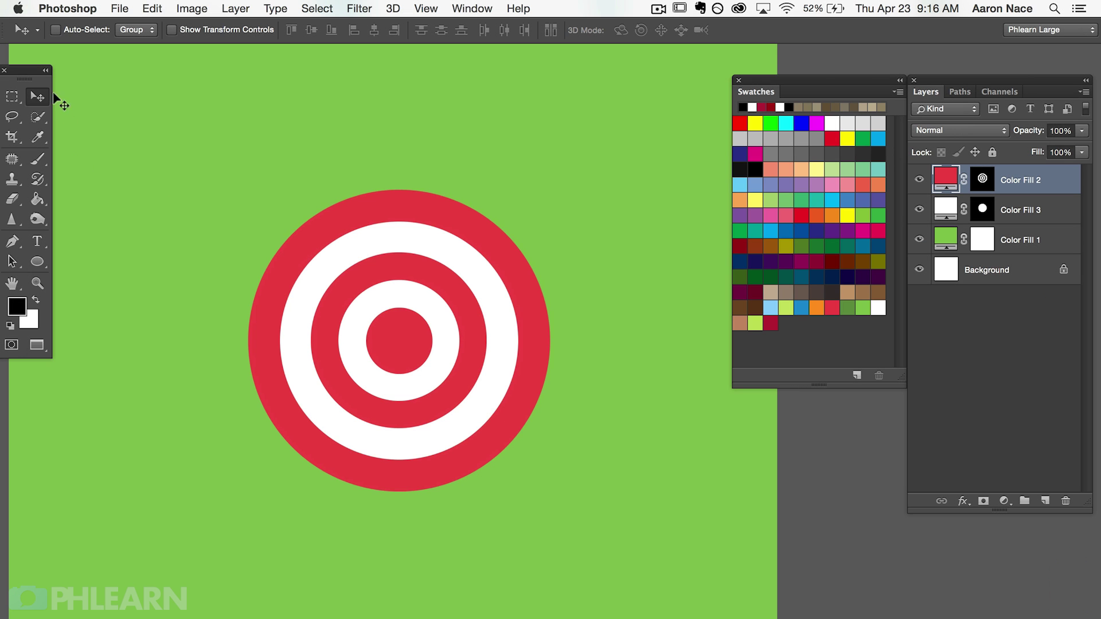
Select a thin horizontal strip from the target's centre to beyond its right edge and add a Solid Color fill layer from it
{"action": "left_click", "coordinate": [13, 99]}
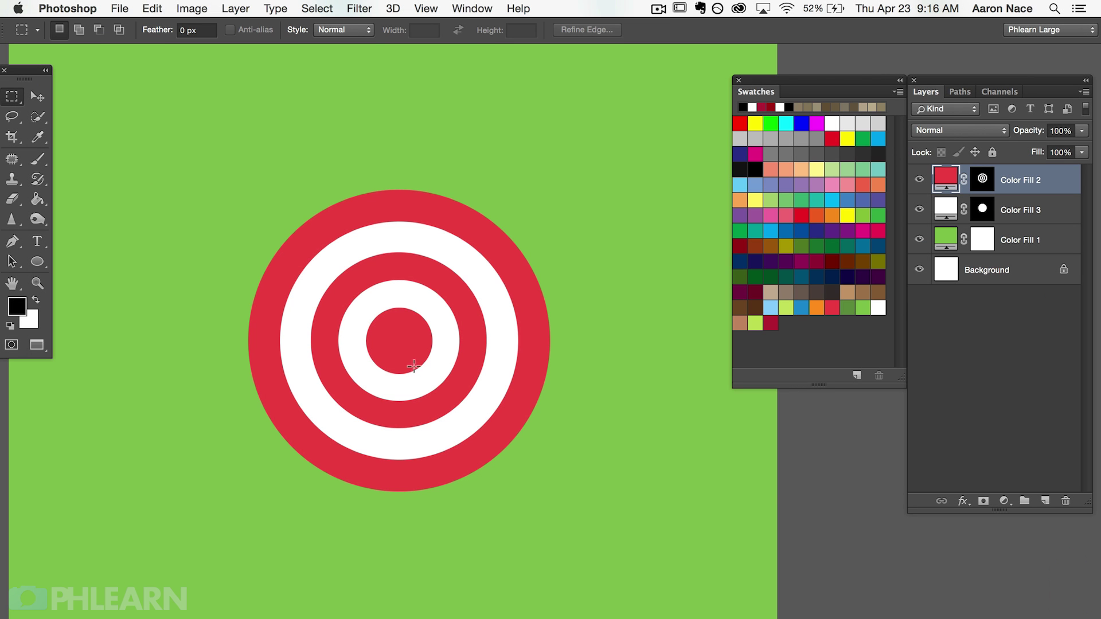
{"action": "left_click_drag", "start_coordinate": [399, 339], "coordinate": [617, 341]}
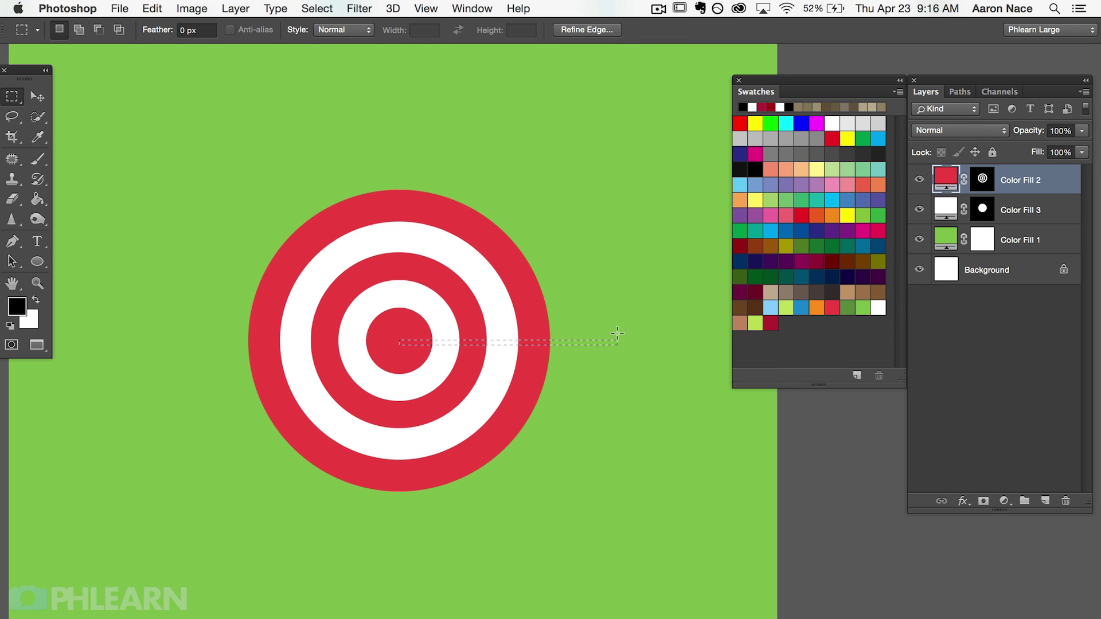
{"action": "left_click", "coordinate": [1004, 500]}
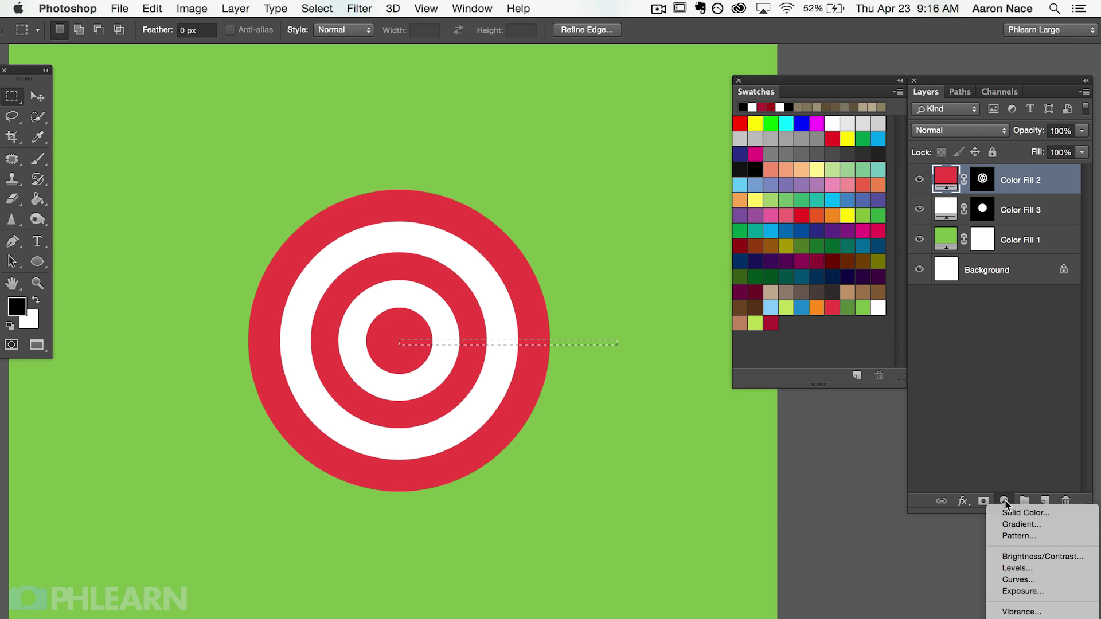
{"action": "left_click", "coordinate": [1011, 516]}
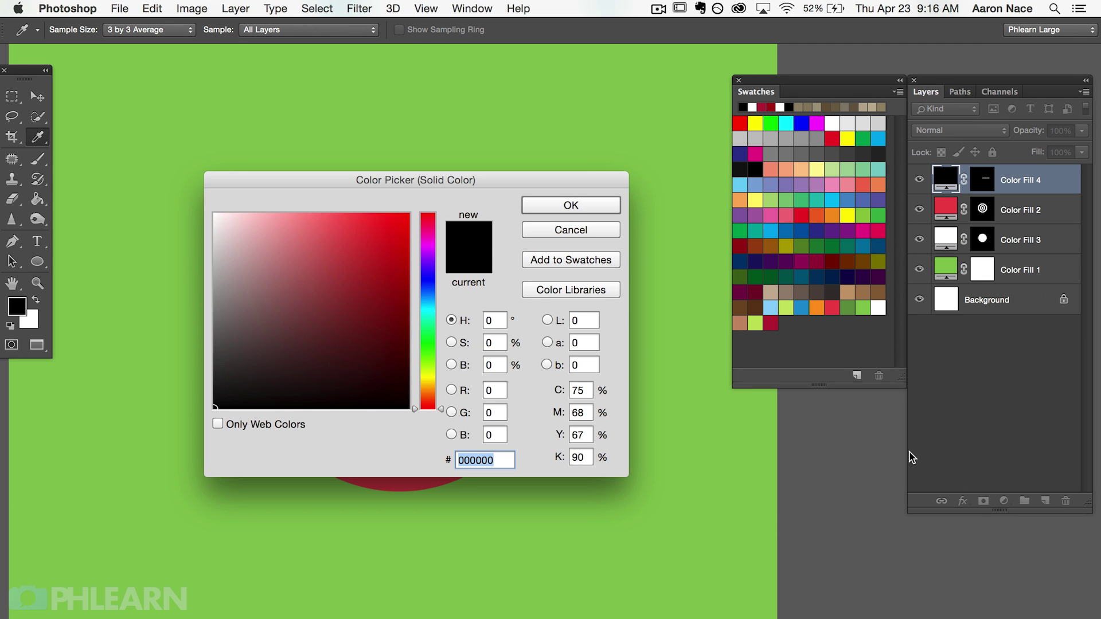
Set the arrow shaft's fill colour to the tan-brown swatch in the last row of swatches
{"action": "left_click_drag", "start_coordinate": [483, 141], "coordinate": [496, 382]}
{"action": "scroll", "coordinate": [486, 324], "scroll_direction": "down", "scroll_amount": 5}
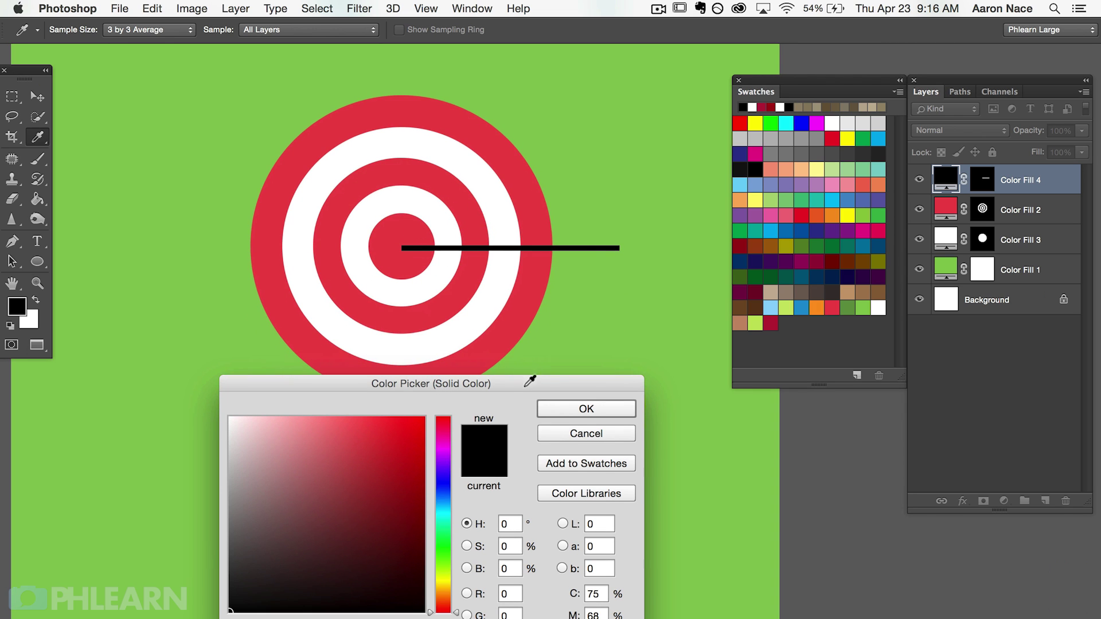
{"action": "left_click_drag", "start_coordinate": [526, 381], "coordinate": [557, 308]}
{"action": "left_click", "coordinate": [393, 381]}
{"action": "left_click", "coordinate": [430, 370]}
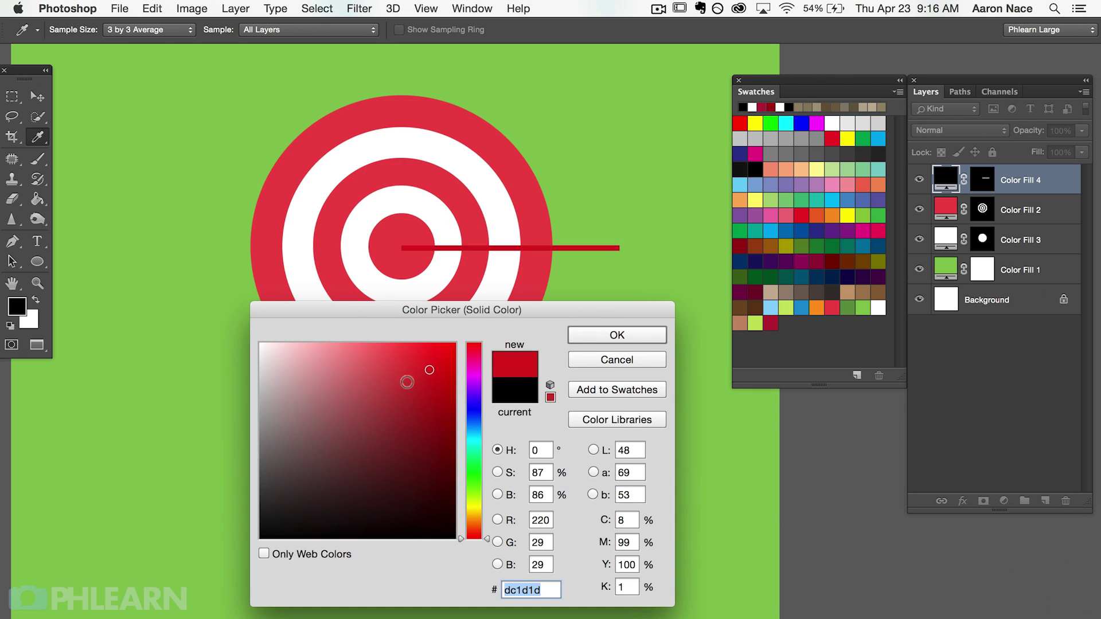
{"action": "left_click", "coordinate": [302, 345]}
{"action": "left_click", "coordinate": [315, 427]}
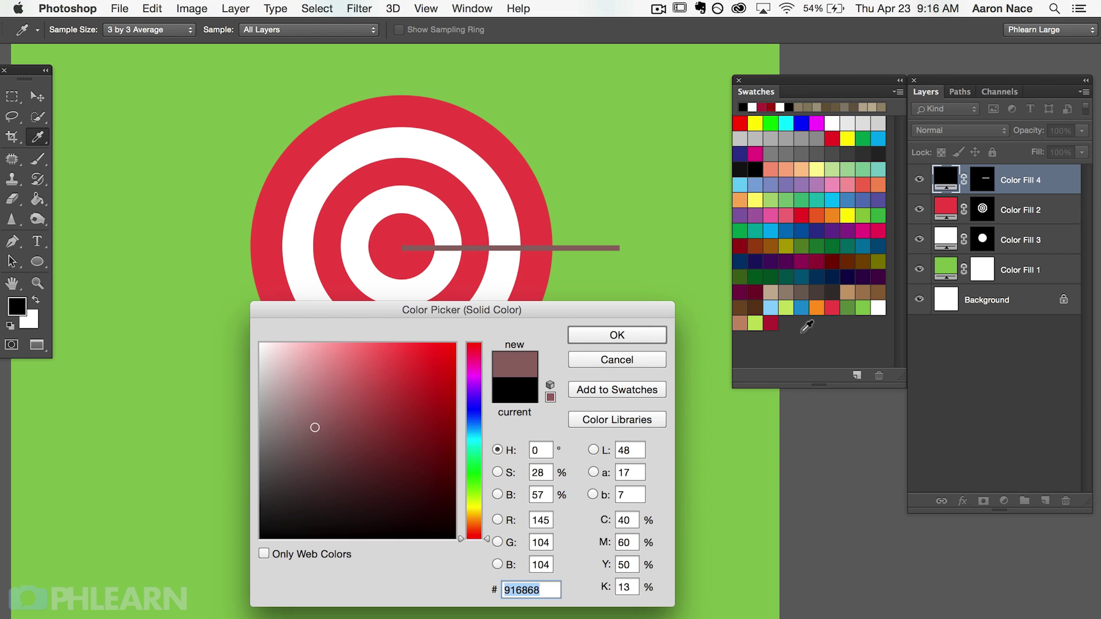
{"action": "left_click", "coordinate": [736, 325]}
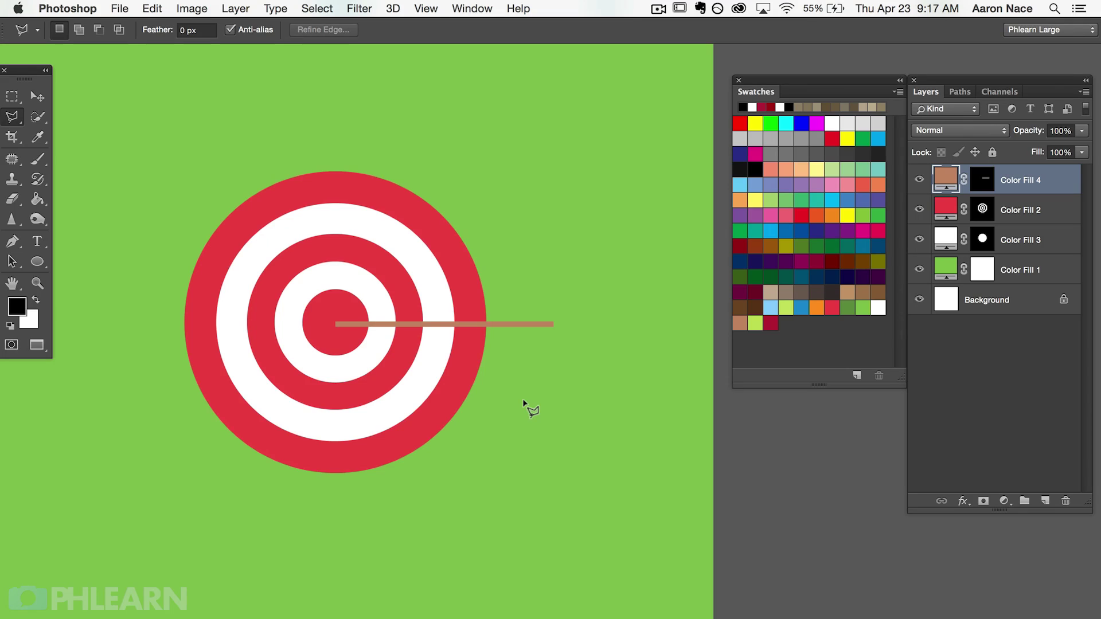
{"action": "key", "text": "super+plus"}
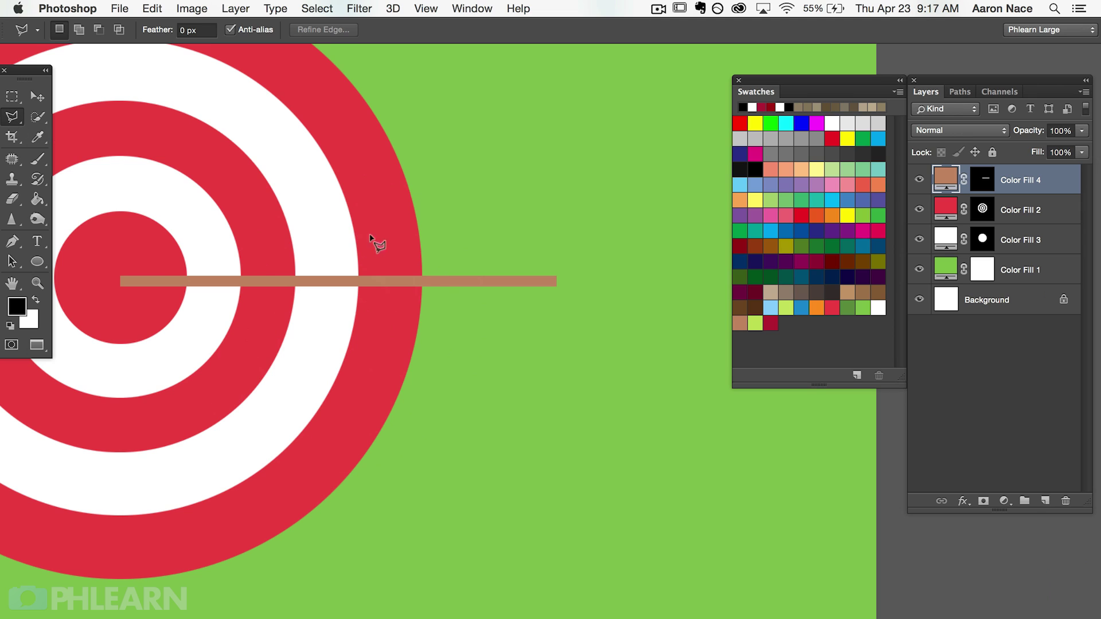
Outline the arrow's fletching with a slanted, notched polygonal selection around the outer end of the shaft
{"action": "left_click", "coordinate": [411, 280]}
{"action": "left_click", "coordinate": [442, 247]}
{"action": "left_click", "coordinate": [580, 248]}
{"action": "left_click", "coordinate": [572, 307]}
{"action": "left_click", "coordinate": [427, 308]}
{"action": "left_click", "coordinate": [411, 279]}
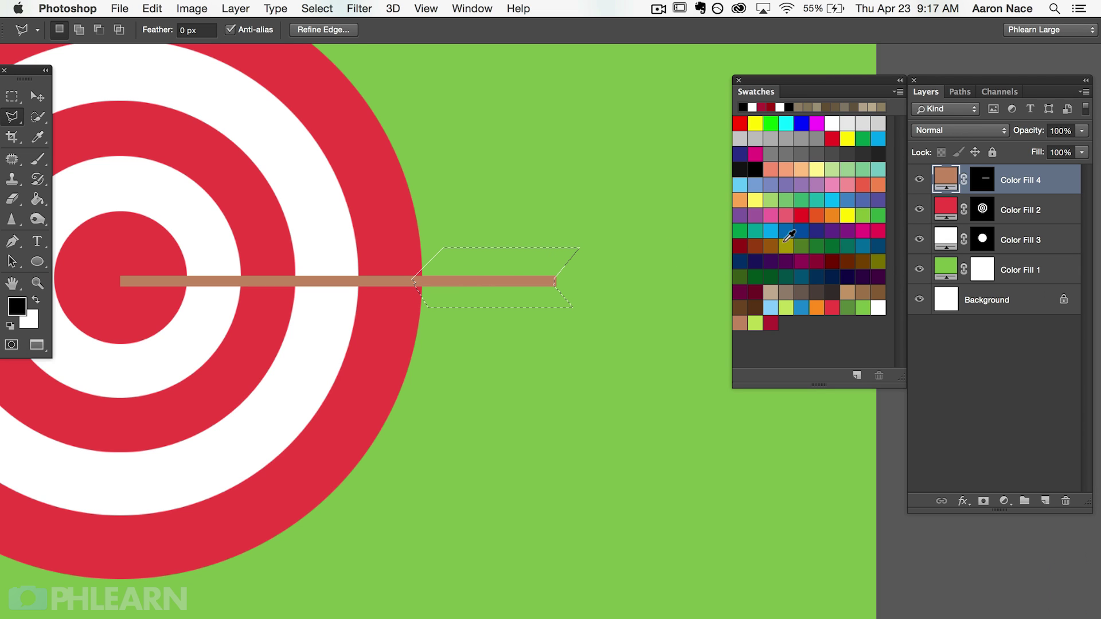
Add a white (#ffffff) Solid Color fill layer from the fletching selection, directly above Color Fill 2 so it sits behind the shaft
{"action": "left_click", "coordinate": [961, 215]}
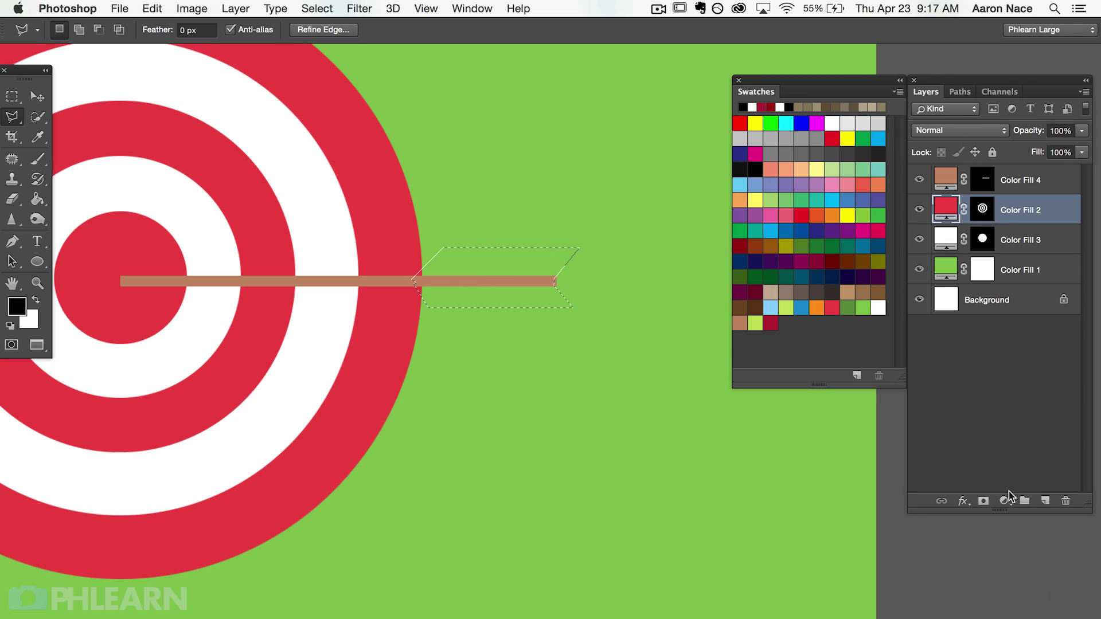
{"action": "left_click", "coordinate": [1004, 500]}
{"action": "left_click", "coordinate": [1012, 512]}
{"action": "left_click", "coordinate": [322, 374]}
{"action": "left_click", "coordinate": [271, 338]}
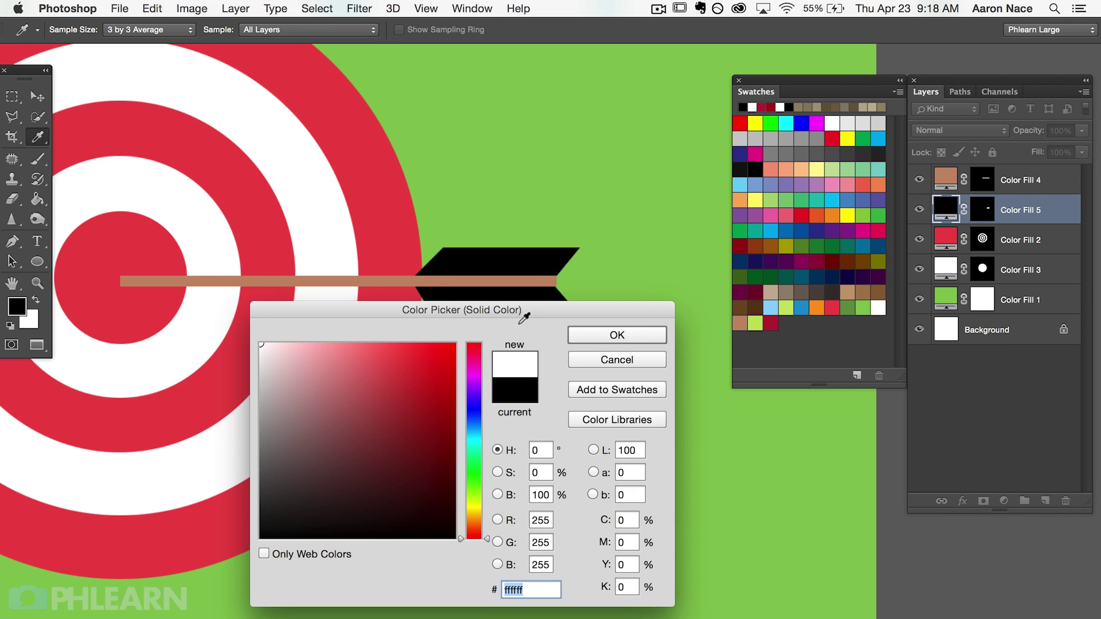
{"action": "left_click", "coordinate": [630, 333]}
{"action": "key", "text": "l"}
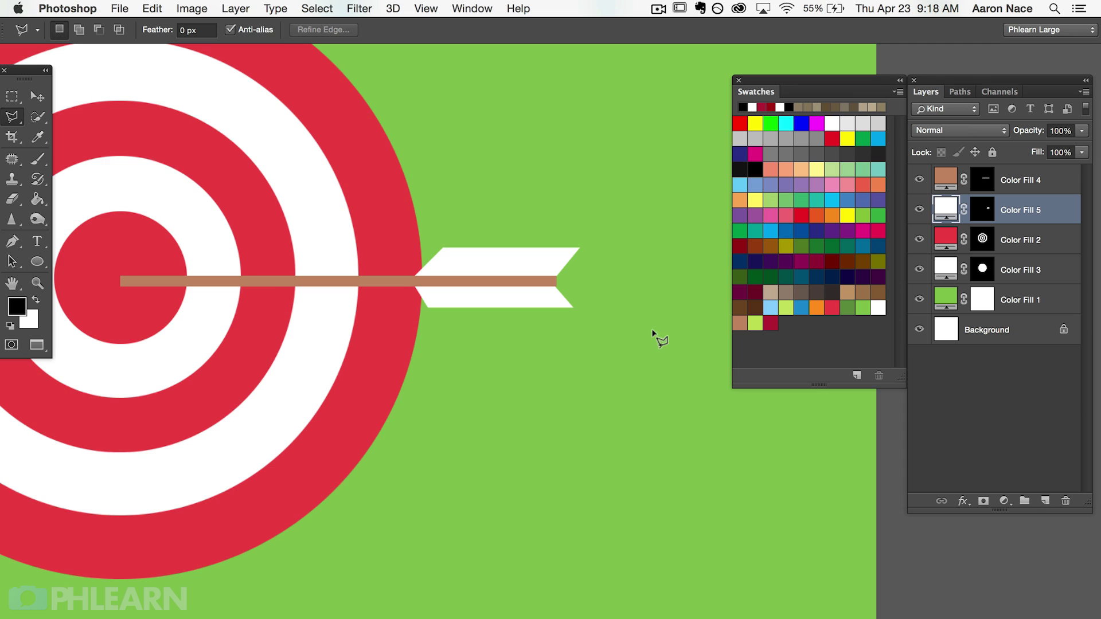
Toggle the visibility of Color Fill 5 and Color Fill 4 to examine the fletching and the shaft separately
{"action": "key", "text": "super+minus"}
{"action": "left_click_drag", "start_coordinate": [486, 385], "coordinate": [538, 382]}
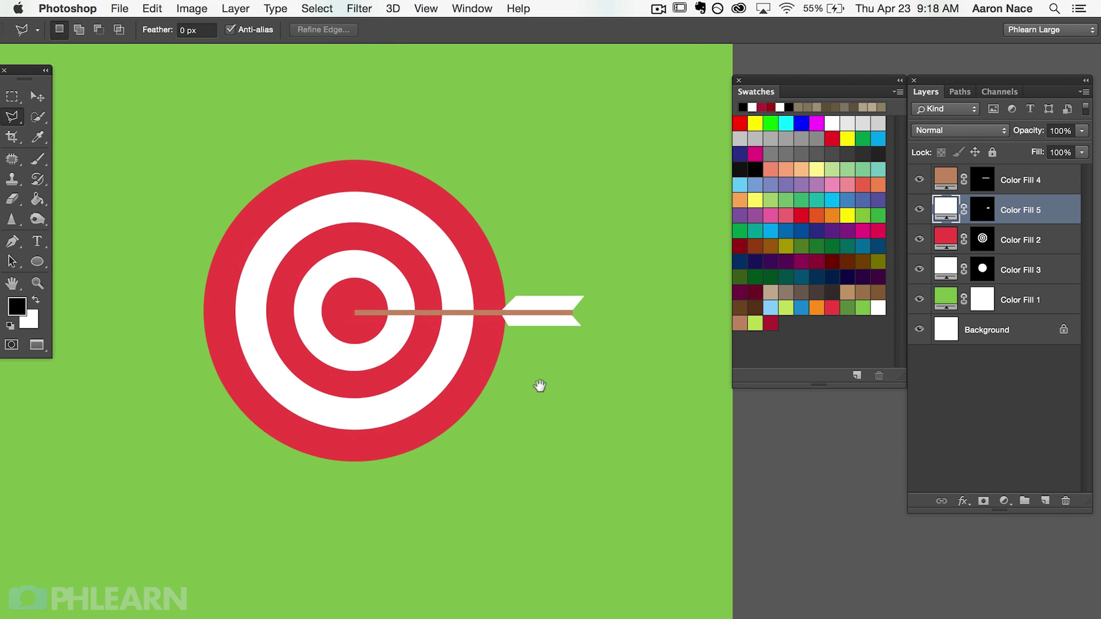
{"action": "left_click", "coordinate": [920, 209]}
{"action": "left_click", "coordinate": [920, 209]}
{"action": "left_click", "coordinate": [919, 180]}
{"action": "left_click", "coordinate": [920, 180]}
{"action": "left_click", "coordinate": [920, 180]}
{"action": "left_click", "coordinate": [920, 180]}
Group Color Fill 4 and Color Fill 5 and name the group Arrow
{"action": "left_click", "coordinate": [1044, 182]}
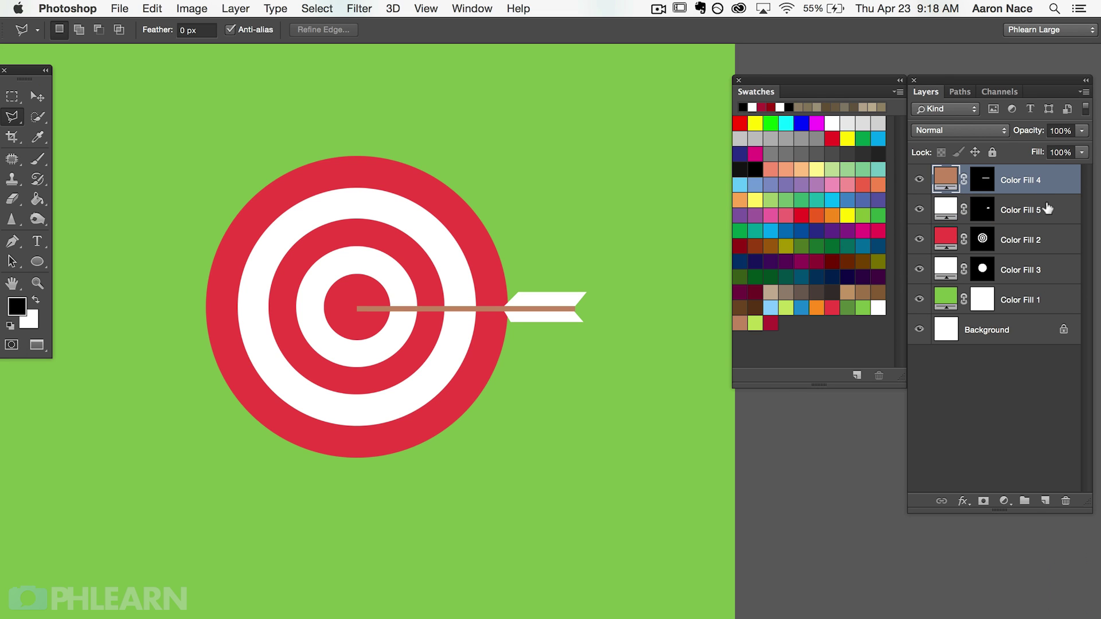
{"action": "left_click", "coordinate": [1043, 212], "text": "shift"}
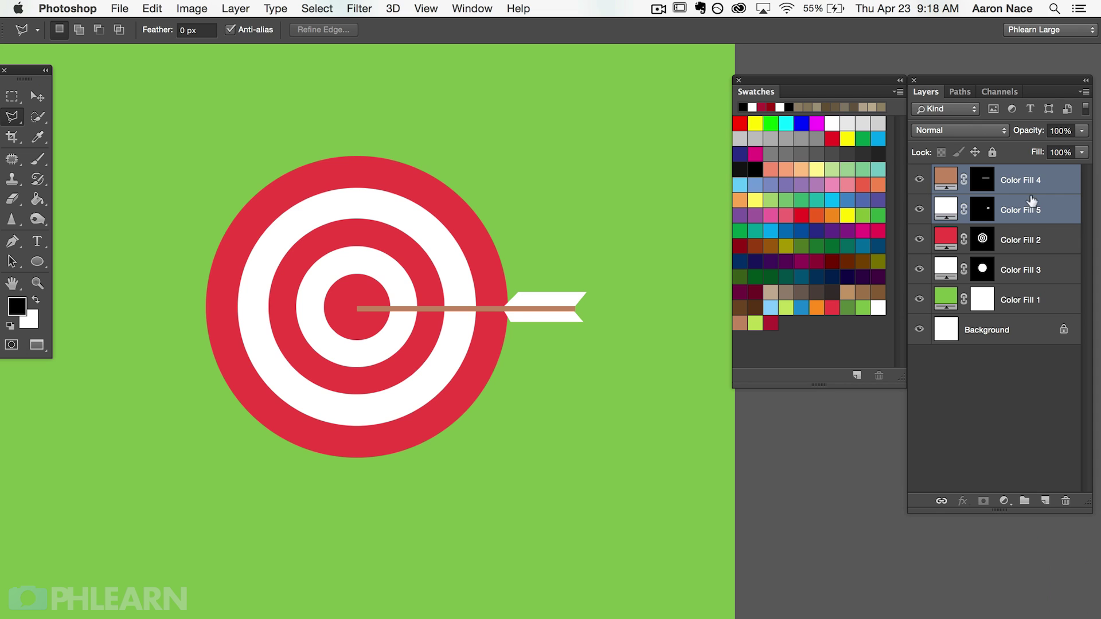
{"action": "left_click", "coordinate": [917, 182]}
{"action": "left_click", "coordinate": [918, 209]}
{"action": "key", "text": "super+g"}
{"action": "double_click", "coordinate": [978, 172]}
{"action": "type", "text": "Arrow"}
{"action": "key", "text": "Return"}
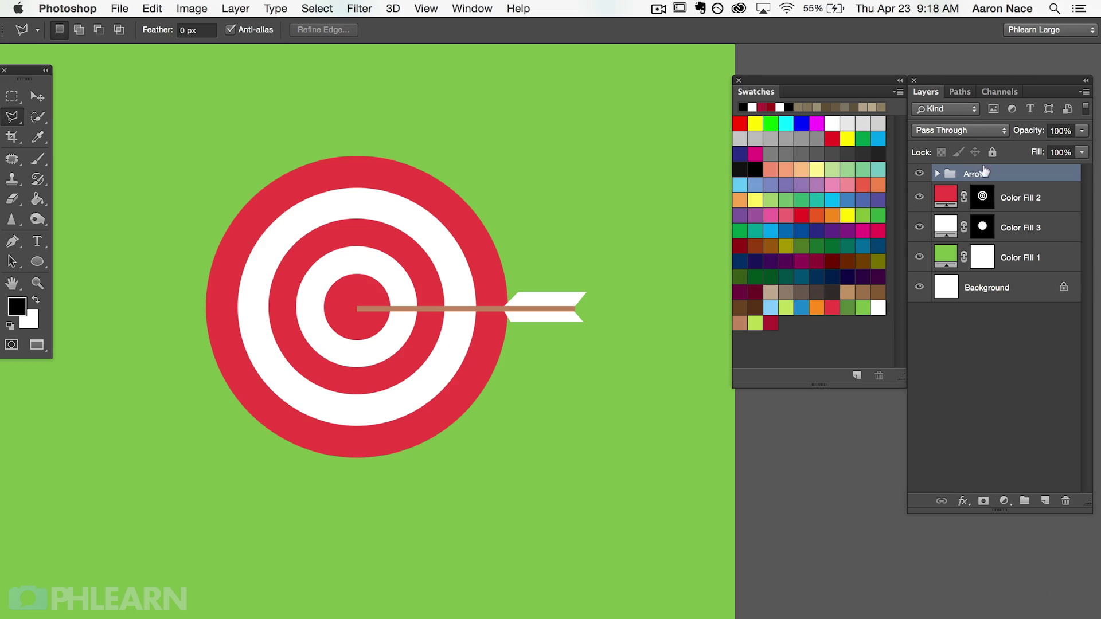
Duplicate the Arrow group to get a second arrow
{"action": "left_click_drag", "start_coordinate": [1000, 172], "coordinate": [1043, 497]}
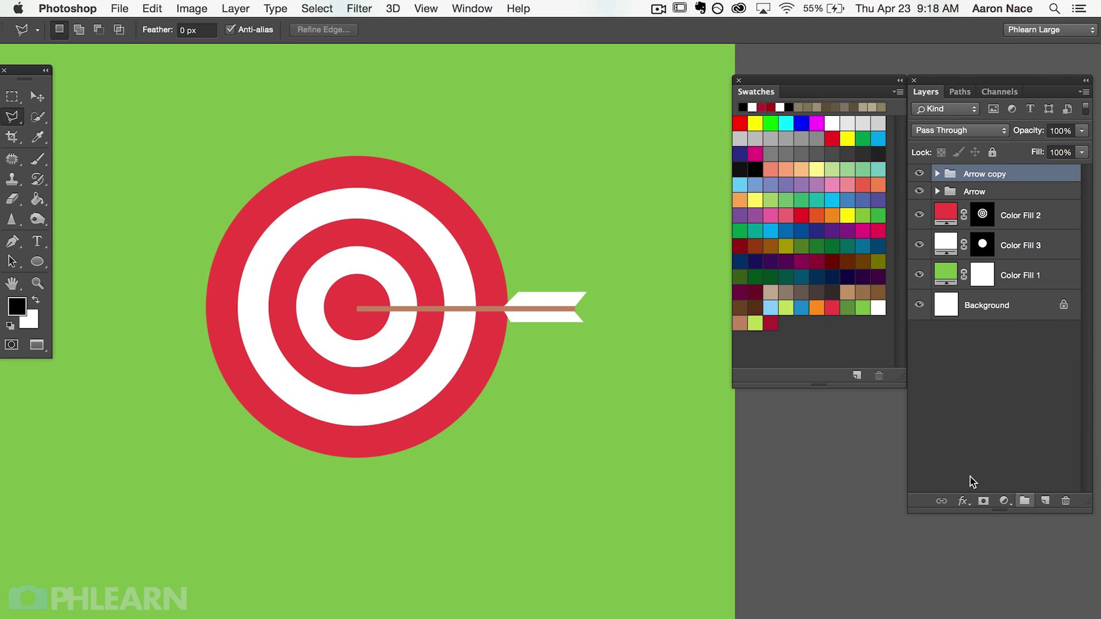
{"action": "key", "text": "v"}
{"action": "left_click_drag", "start_coordinate": [510, 415], "coordinate": [532, 378]}
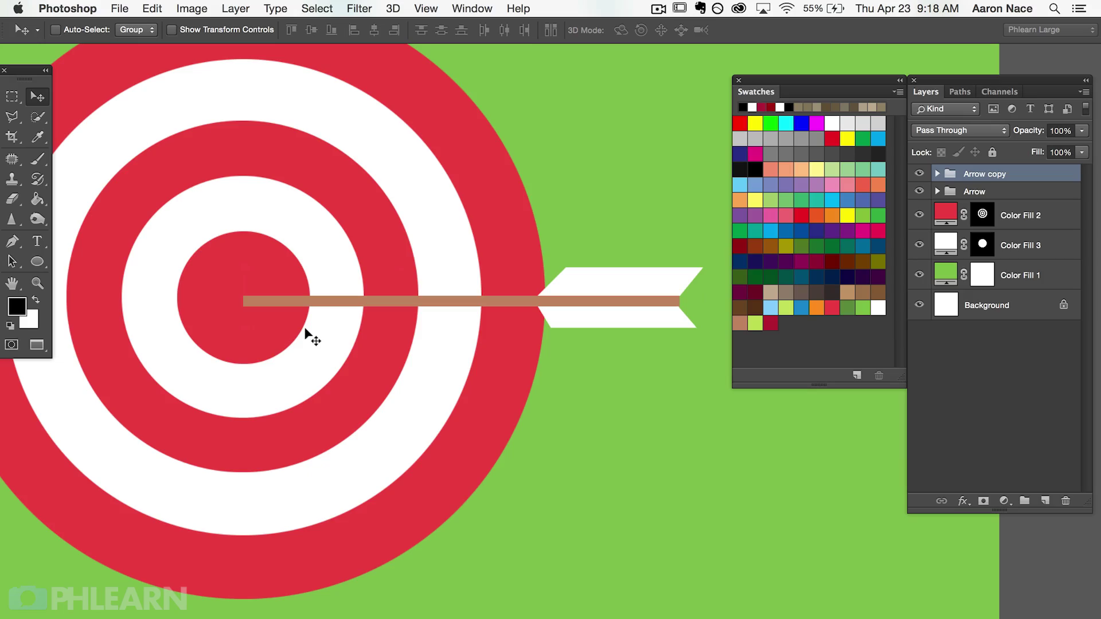
{"action": "key", "text": "super+t"}
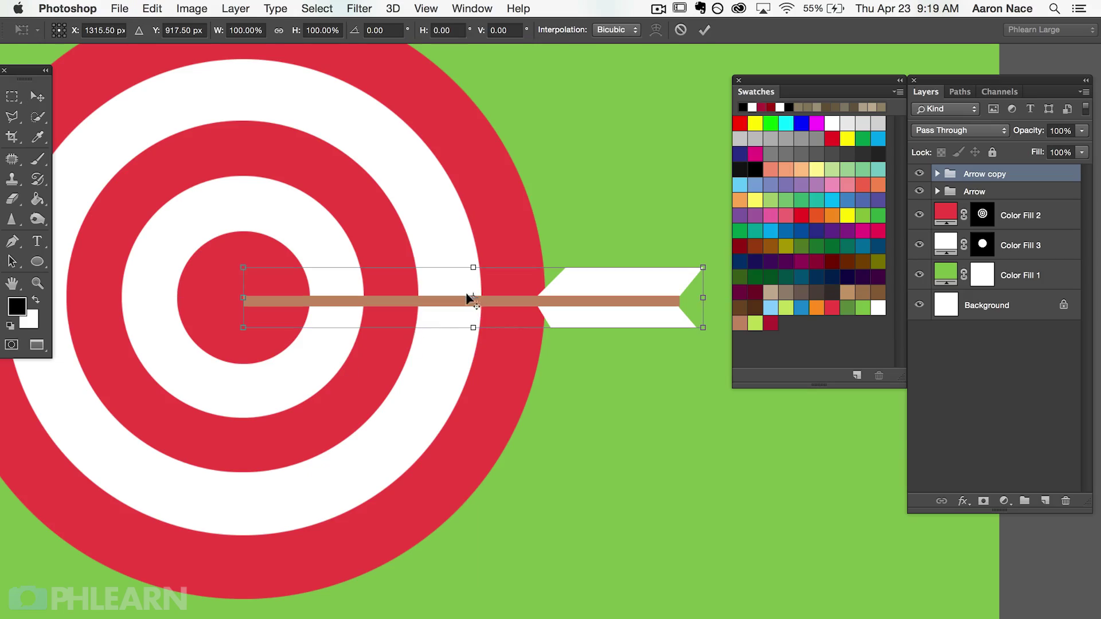
{"action": "left_click_drag", "start_coordinate": [467, 293], "coordinate": [474, 298]}
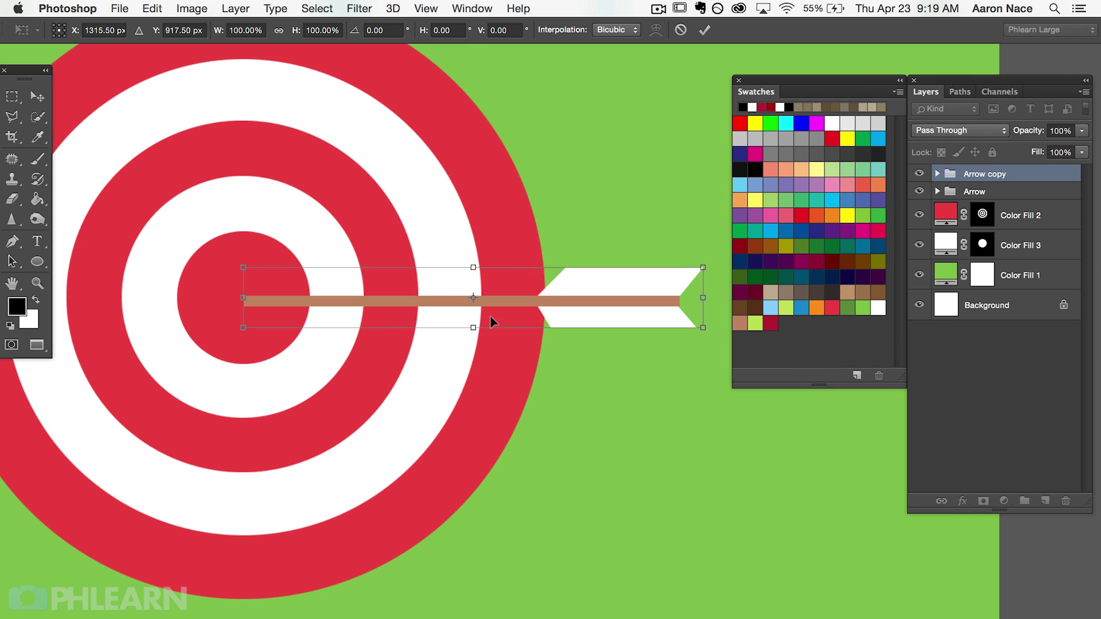
{"action": "left_click_drag", "start_coordinate": [504, 365], "coordinate": [446, 451]}
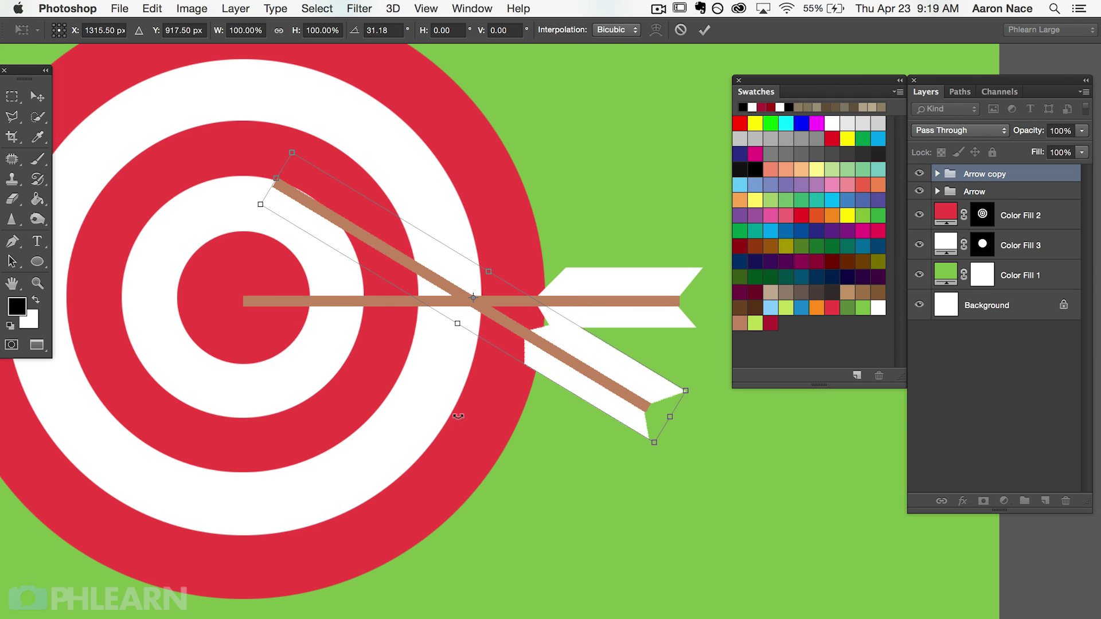
{"action": "key", "text": "Escape"}
Move the arrow copy's transform pivot to its tip at the target's centre and rotate it upward by -33.74°
{"action": "key", "text": "super+t"}
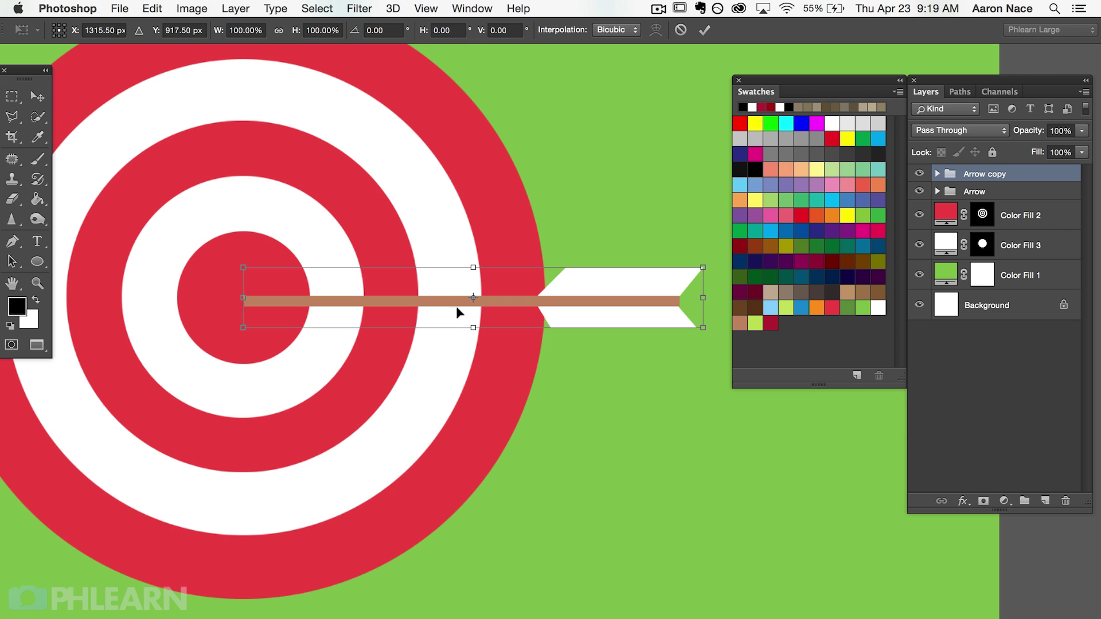
{"action": "left_click_drag", "start_coordinate": [466, 294], "coordinate": [243, 298]}
{"action": "left_click_drag", "start_coordinate": [383, 455], "coordinate": [466, 355]}
{"action": "left_click_drag", "start_coordinate": [444, 395], "coordinate": [395, 471]}
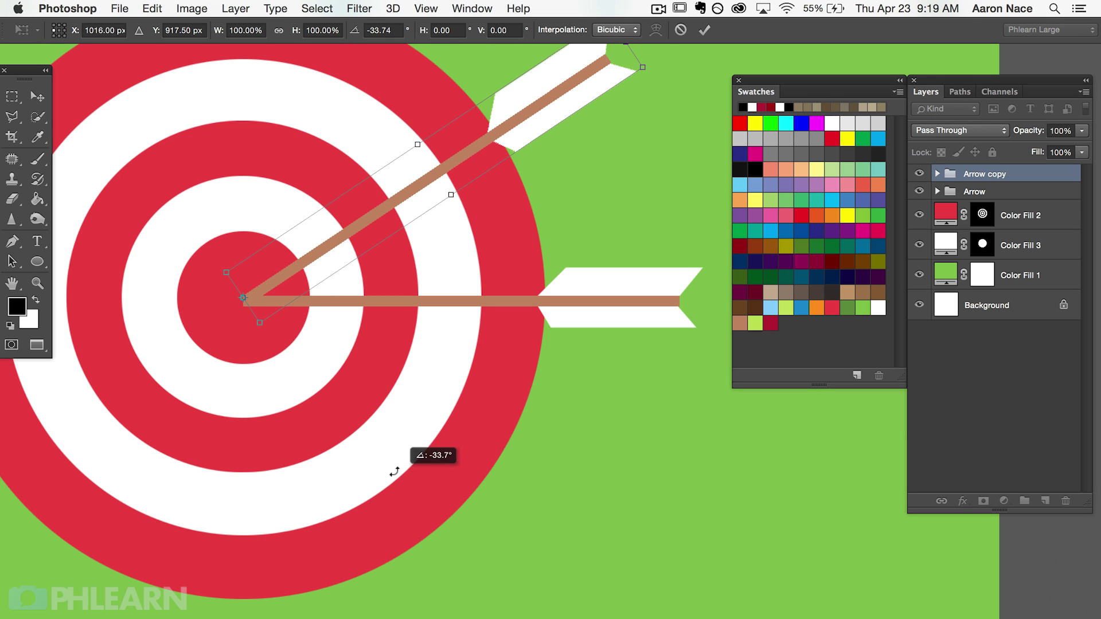
{"action": "key", "text": "Return"}
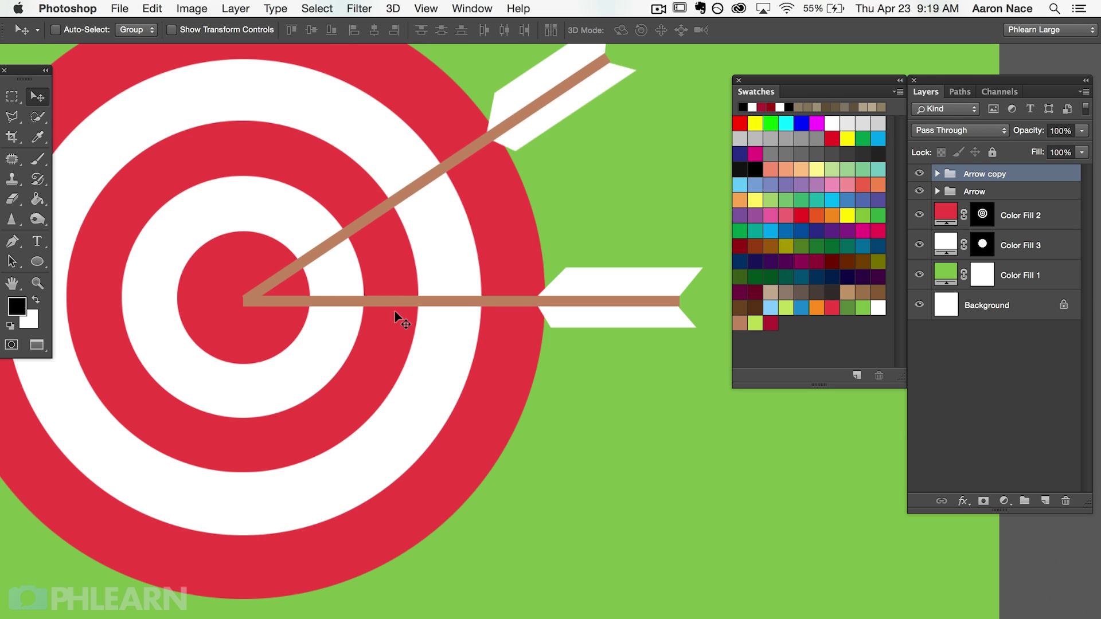
Outline the long shadow with a polygonal selection from the target's lower-left edge diagonally past the canvas and back to the upper arrow's fletching
{"action": "left_click_drag", "start_coordinate": [348, 436], "coordinate": [360, 417]}
{"action": "key", "text": "super+minus"}
{"action": "left_click_drag", "start_coordinate": [462, 405], "coordinate": [455, 410]}
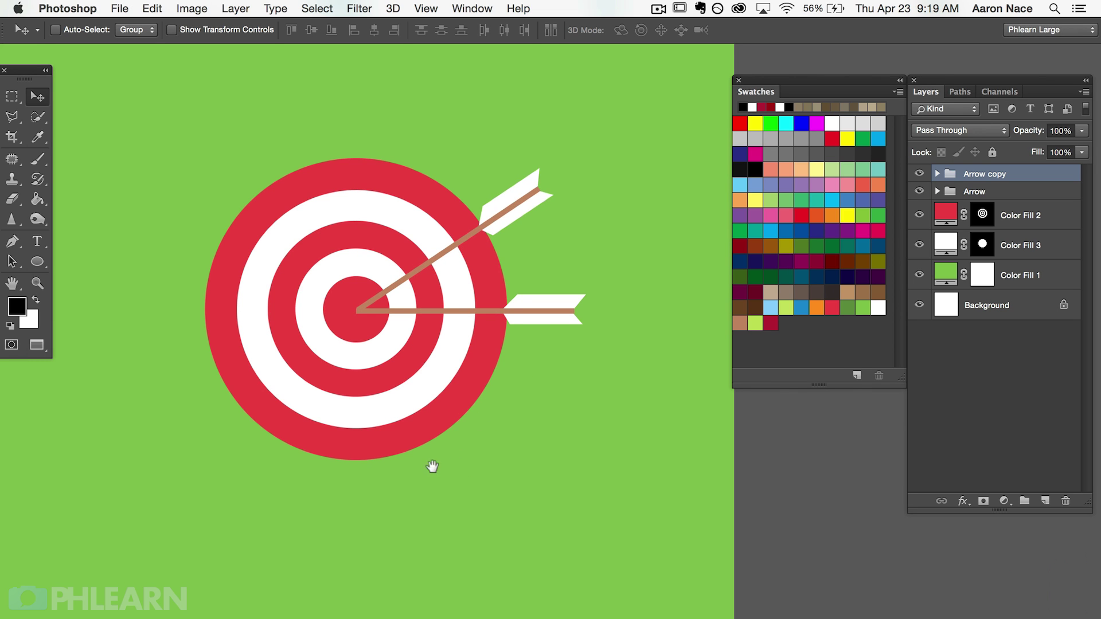
{"action": "left_click_drag", "start_coordinate": [436, 468], "coordinate": [454, 457]}
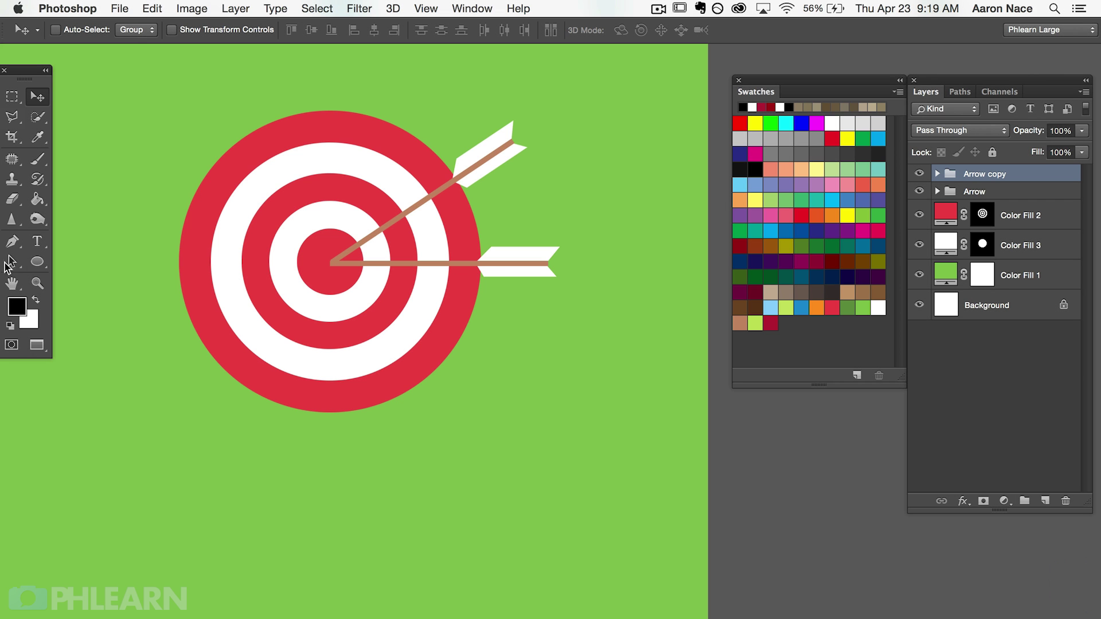
{"action": "left_click_drag", "start_coordinate": [11, 116], "coordinate": [103, 129]}
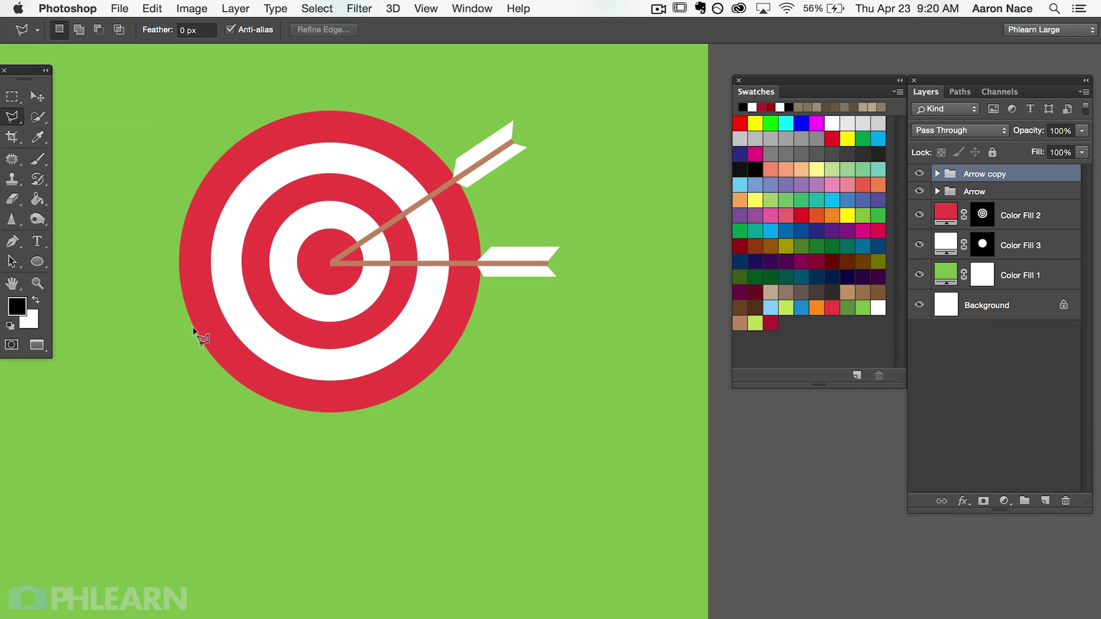
{"action": "left_click", "coordinate": [198, 338]}
{"action": "mouse_move", "coordinate": [393, 573]}
{"action": "left_mouse_down"}
{"action": "mouse_move", "coordinate": [287, 337]}
{"action": "mouse_move", "coordinate": [302, 392]}
{"action": "left_mouse_up"}
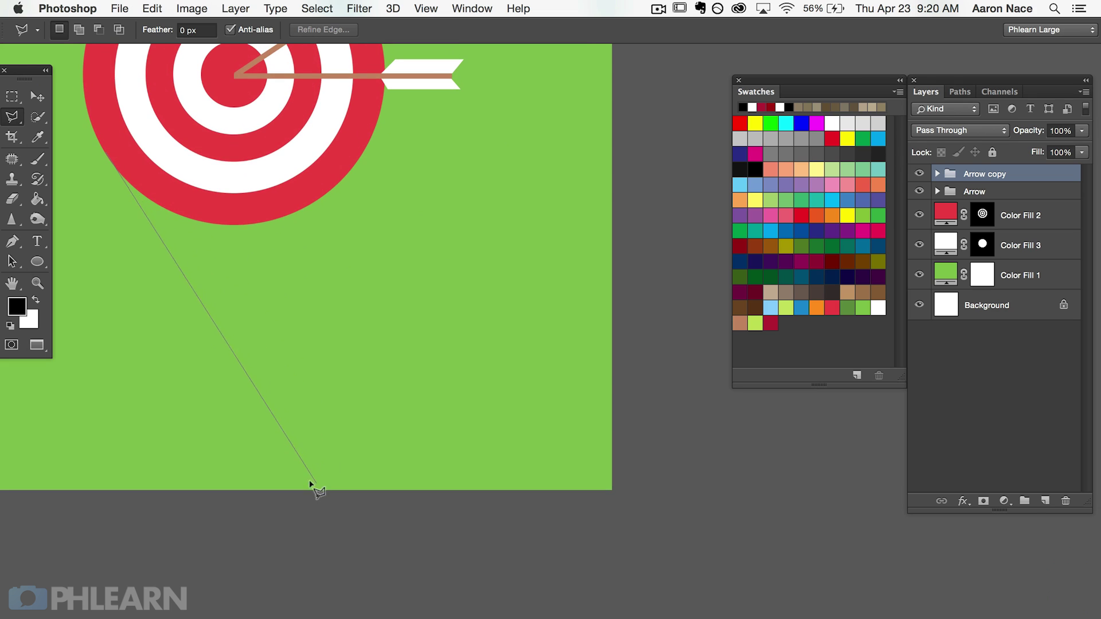
{"action": "left_click", "coordinate": [383, 536]}
{"action": "left_click", "coordinate": [688, 566]}
{"action": "scroll", "coordinate": [672, 447], "scroll_direction": "up", "scroll_amount": 5}
{"action": "left_click", "coordinate": [599, 493]}
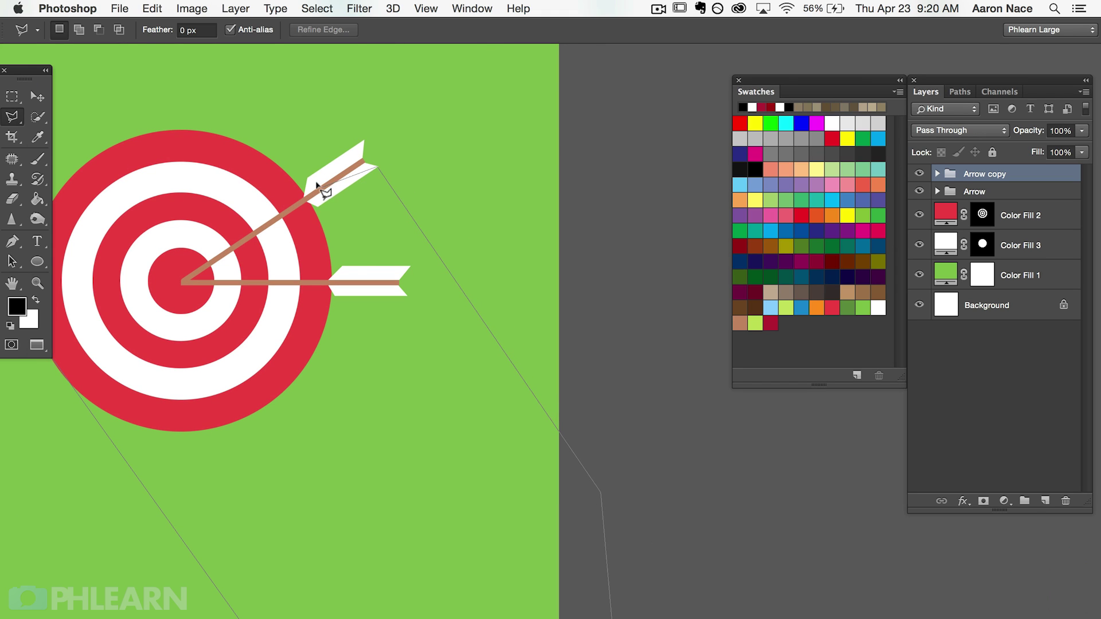
{"action": "double_click", "coordinate": [159, 280]}
Add a Solid Color fill layer from the shadow selection directly above Color Fill 1, using the dark green swatch #639441
{"action": "key", "text": "super+minus"}
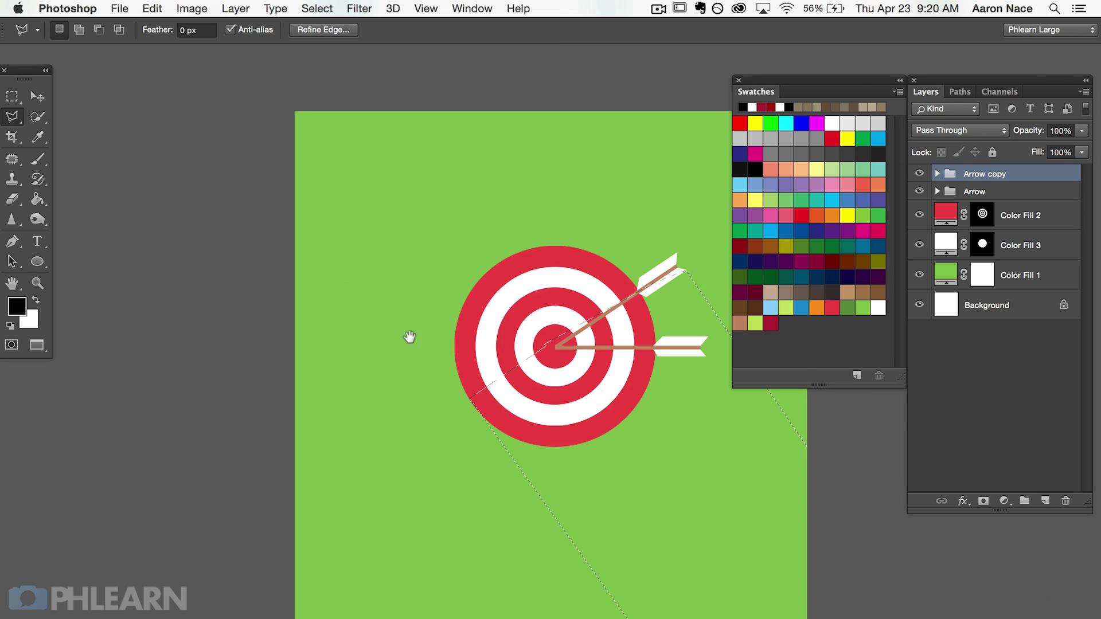
{"action": "scroll", "coordinate": [337, 282], "scroll_direction": "right", "scroll_amount": 5}
{"action": "scroll", "coordinate": [337, 282], "scroll_direction": "down", "scroll_amount": 2}
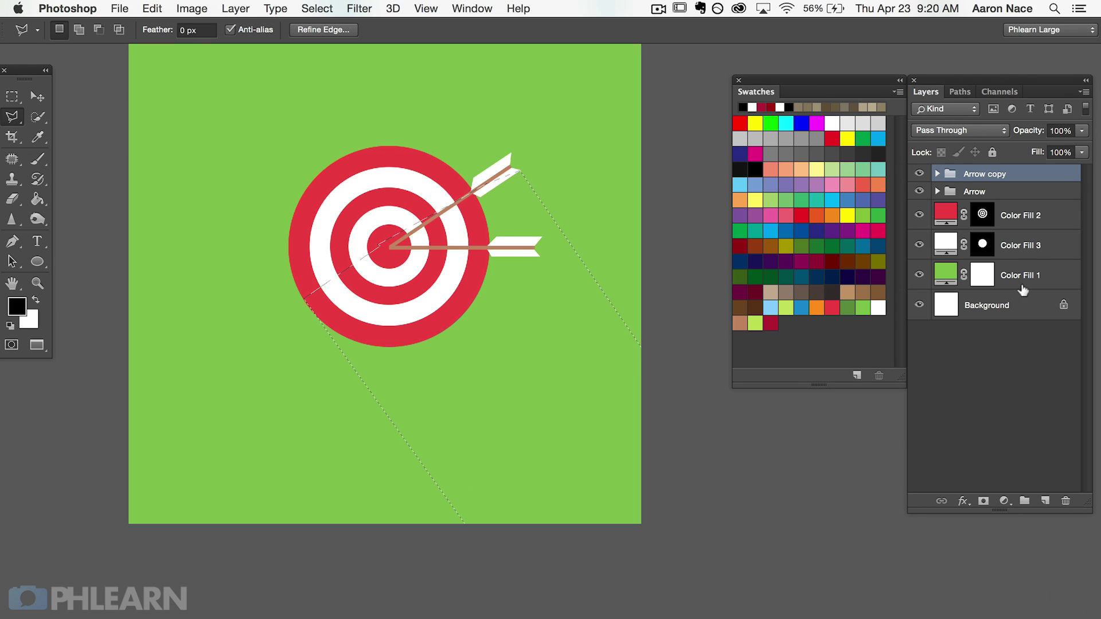
{"action": "left_click", "coordinate": [1049, 272]}
{"action": "left_click", "coordinate": [919, 275]}
{"action": "left_click", "coordinate": [919, 274]}
{"action": "left_click", "coordinate": [919, 275]}
{"action": "left_click", "coordinate": [918, 275]}
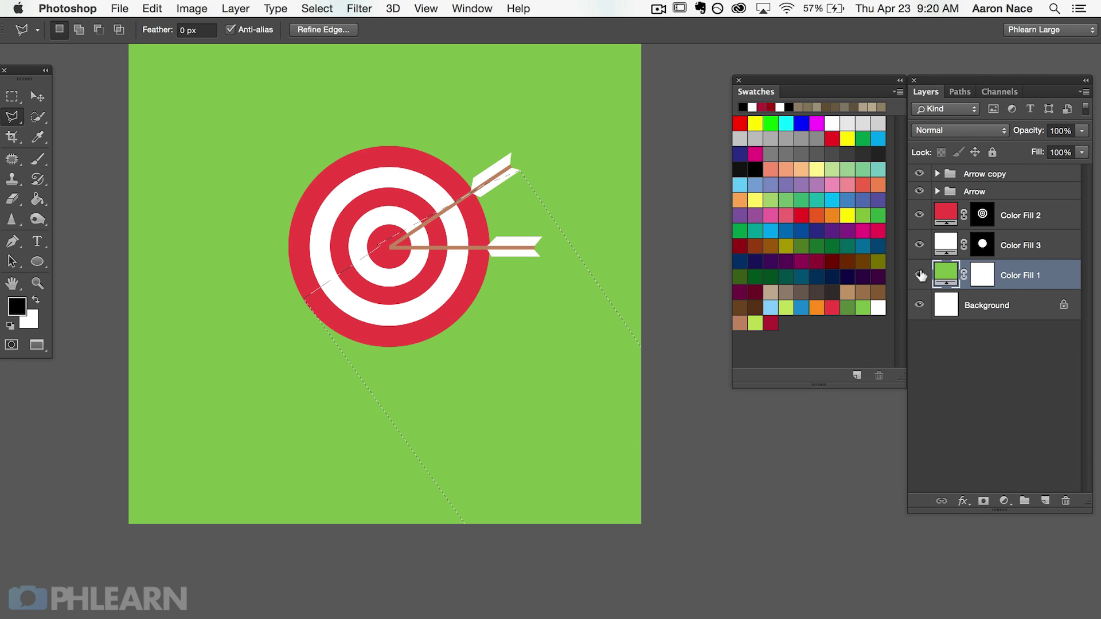
{"action": "left_click", "coordinate": [1002, 501]}
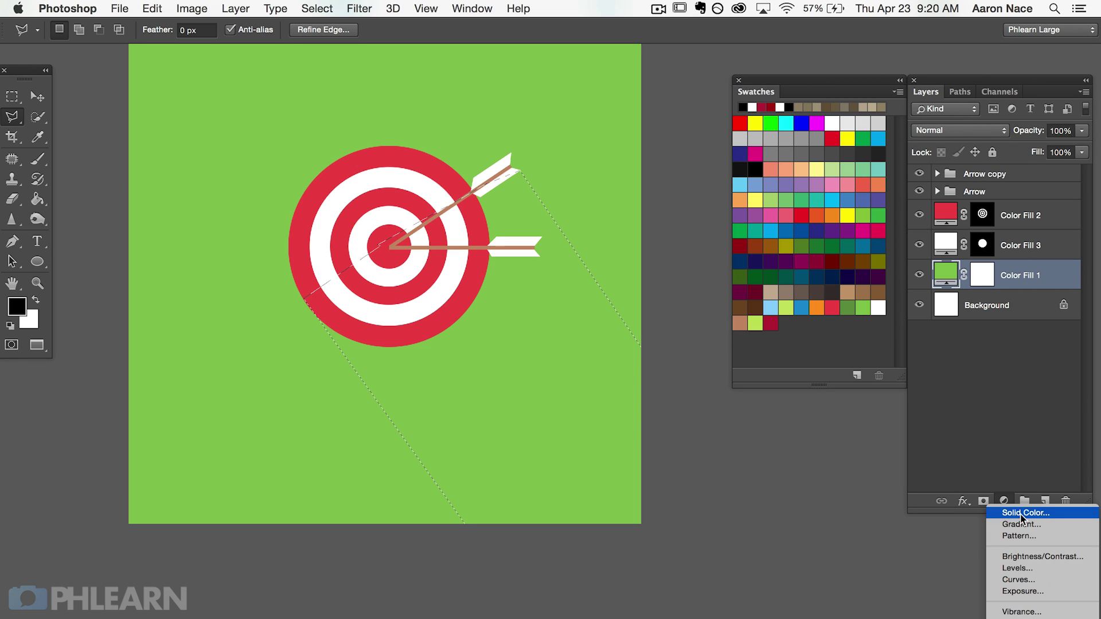
{"action": "left_click", "coordinate": [1027, 513]}
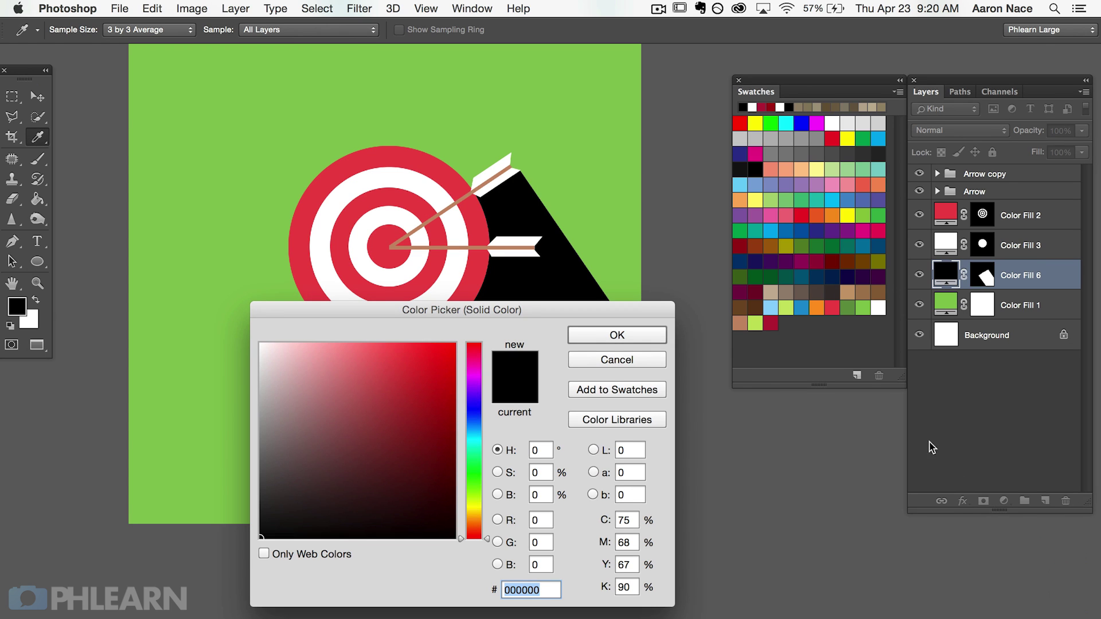
{"action": "left_click", "coordinate": [852, 312]}
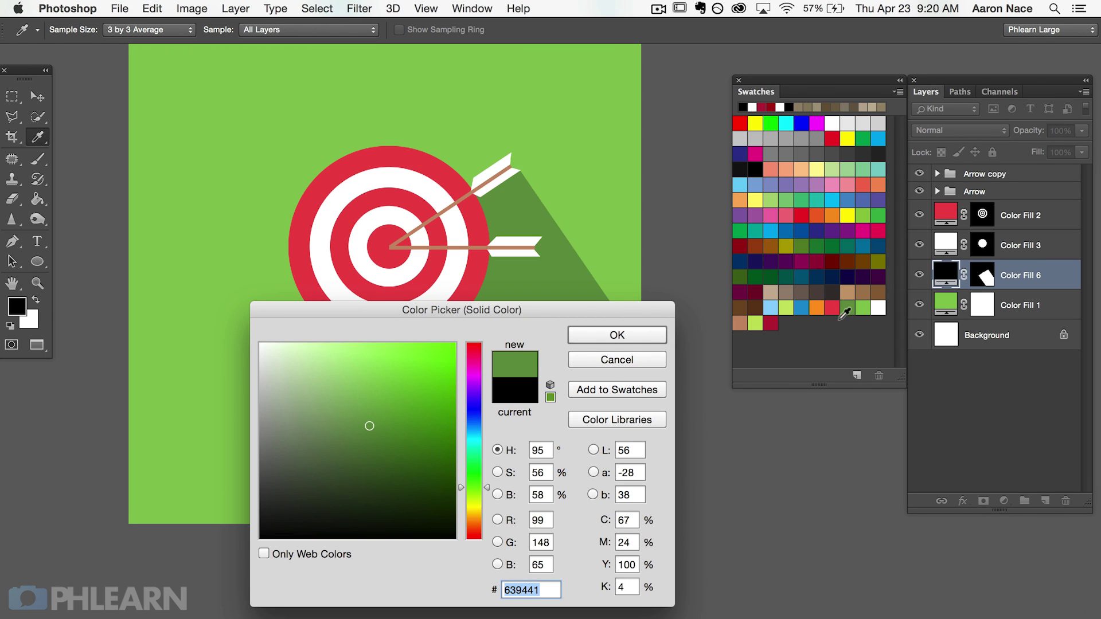
{"action": "left_click", "coordinate": [617, 335]}
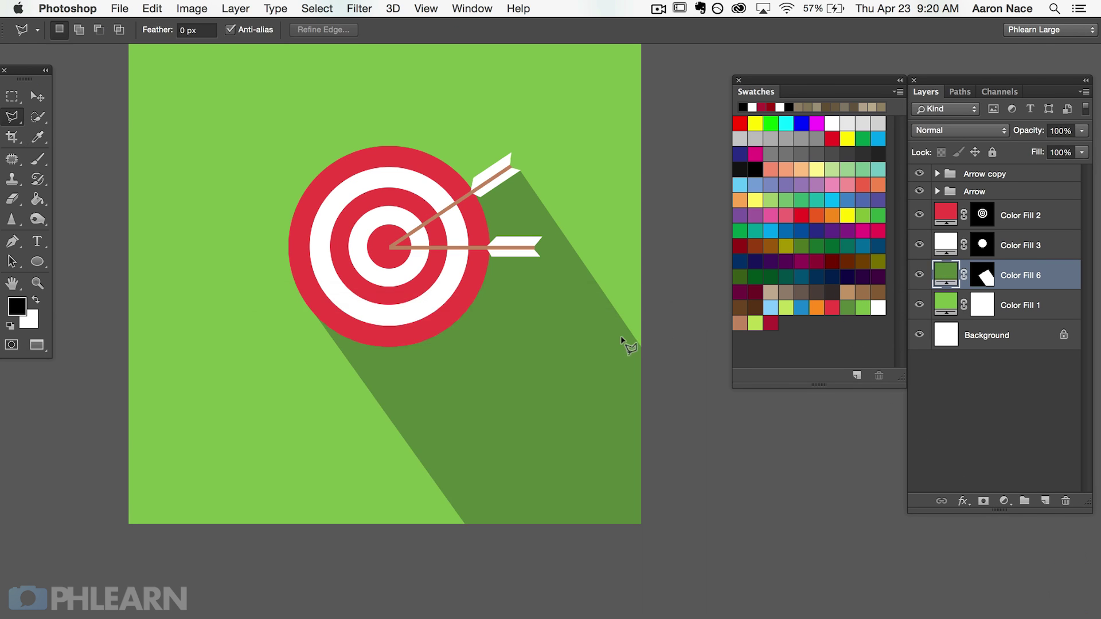
Crop the canvas to a tighter square around the target and arrows, keeping part of the long shadow, without deleting the cropped pixels
{"action": "key", "text": "super+equal"}
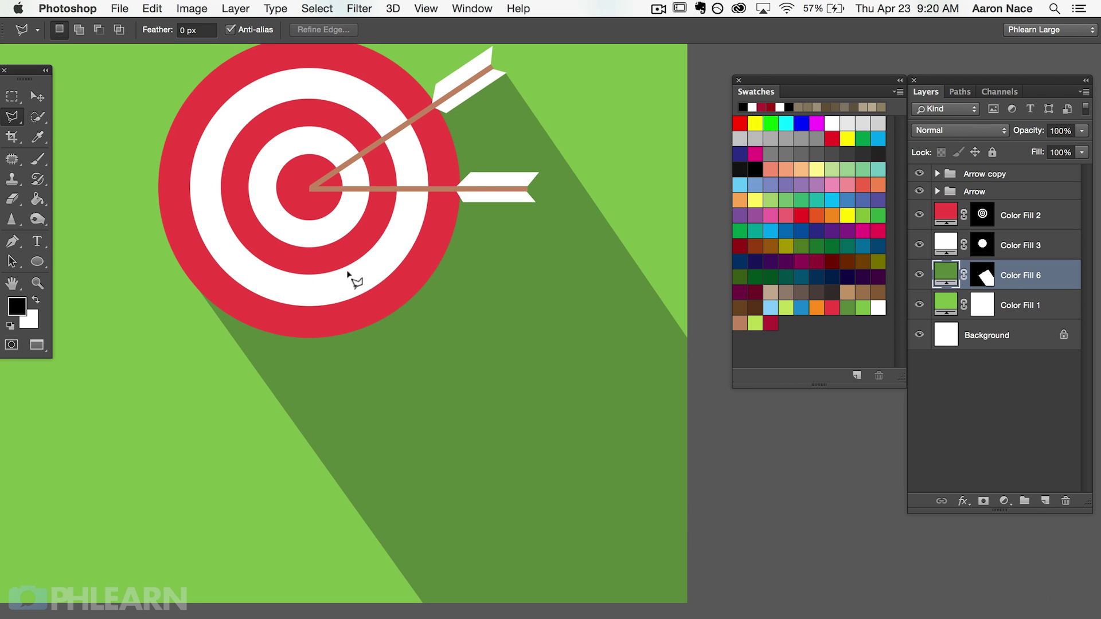
{"action": "left_click_drag", "start_coordinate": [412, 413], "coordinate": [483, 504]}
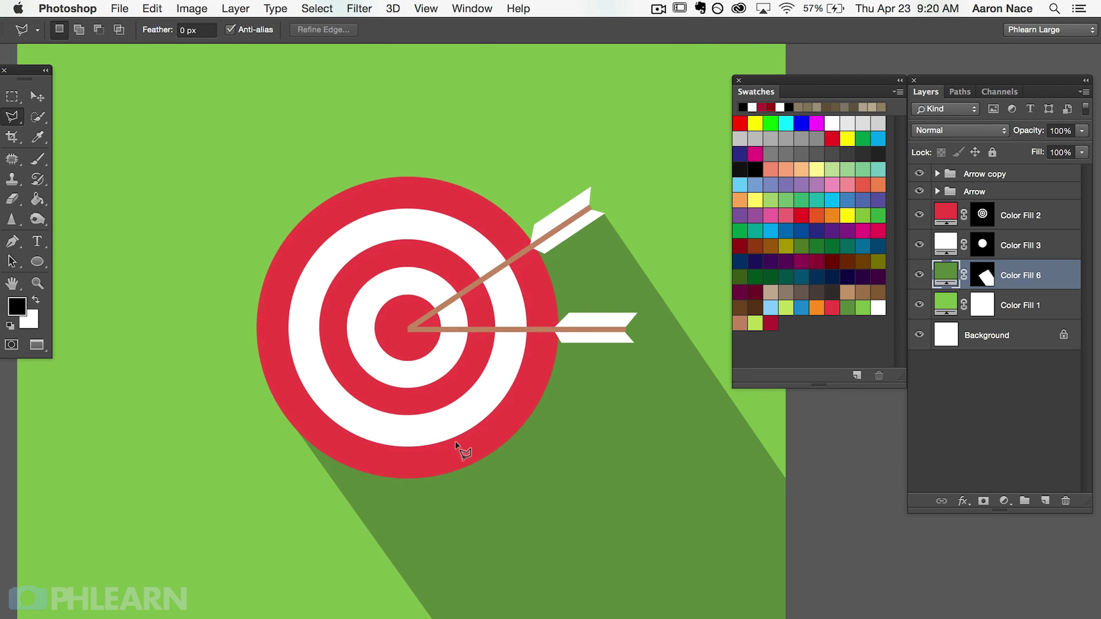
{"action": "key", "text": "super+minus"}
{"action": "left_click_drag", "start_coordinate": [613, 407], "coordinate": [504, 314]}
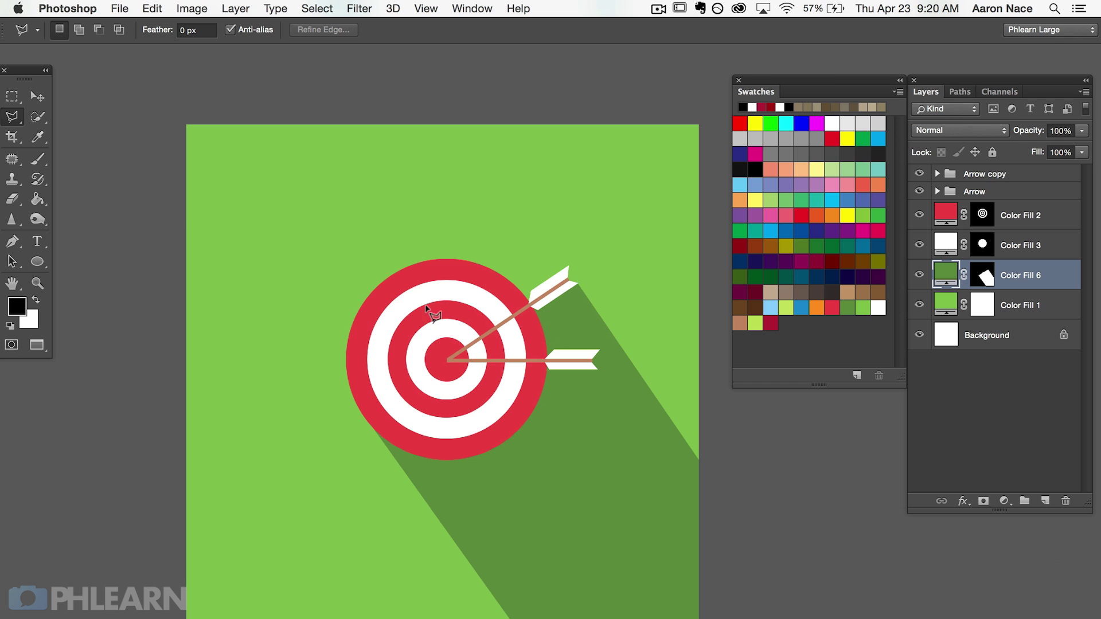
{"action": "key", "text": "c"}
{"action": "left_click_drag", "start_coordinate": [285, 200], "coordinate": [689, 543]}
{"action": "mouse_move", "coordinate": [618, 476]}
{"action": "left_mouse_down"}
{"action": "mouse_move", "coordinate": [606, 500]}
{"action": "mouse_move", "coordinate": [617, 501]}
{"action": "mouse_move", "coordinate": [604, 481]}
{"action": "left_mouse_up"}
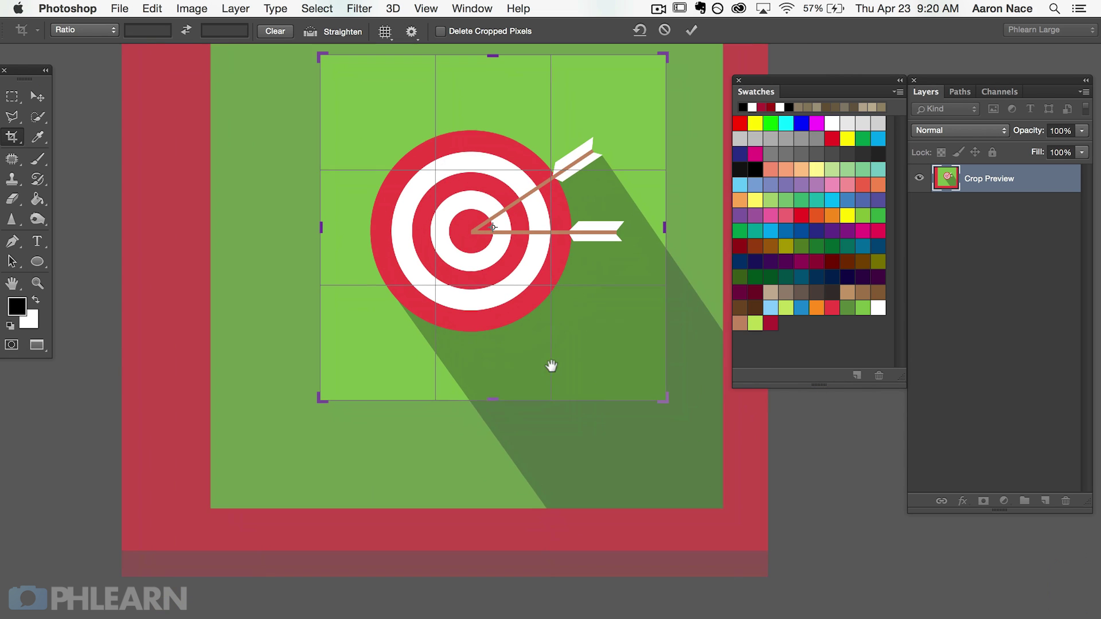
{"action": "left_click_drag", "start_coordinate": [547, 359], "coordinate": [563, 328]}
{"action": "key", "text": "Return"}
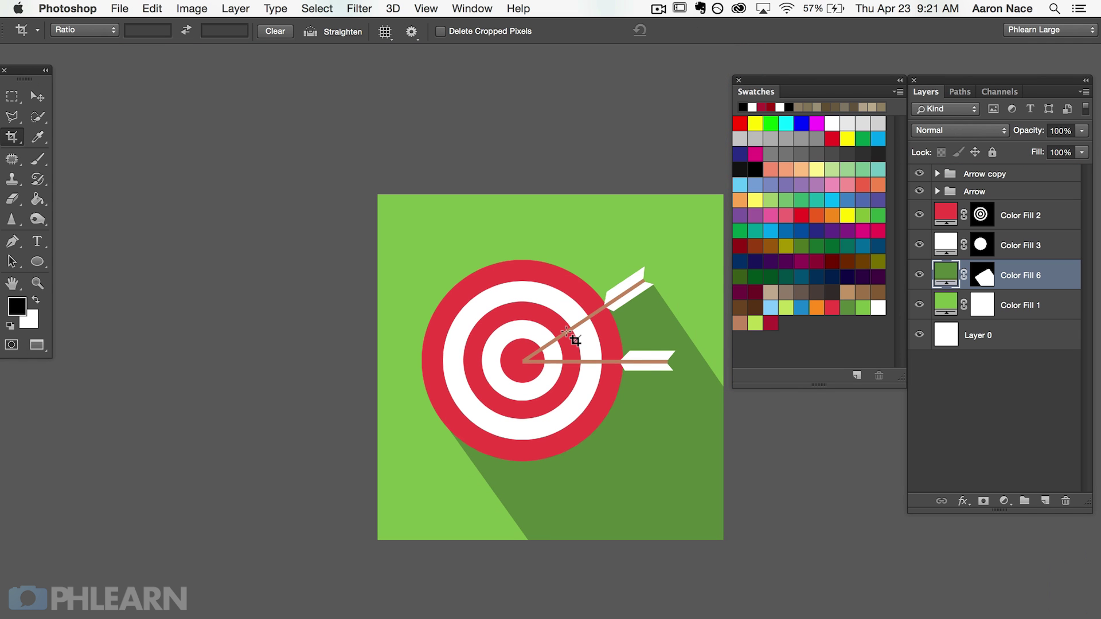
{"action": "key", "text": "super+equal"}
{"action": "left_click_drag", "start_coordinate": [642, 370], "coordinate": [514, 348]}
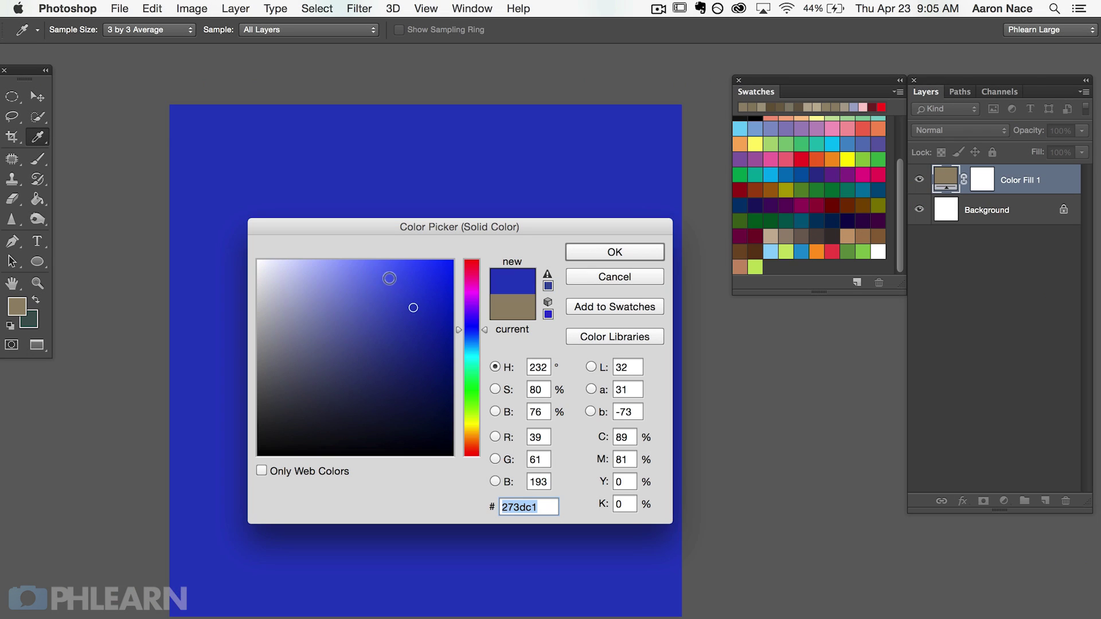
Try blue and green shades, including #54d387, as the colour of the Color Fill 1 background layer
{"action": "left_click", "coordinate": [394, 282]}
{"action": "left_click", "coordinate": [479, 376]}
{"action": "left_click_drag", "start_coordinate": [385, 351], "coordinate": [430, 302]}
{"action": "left_click", "coordinate": [380, 293]}
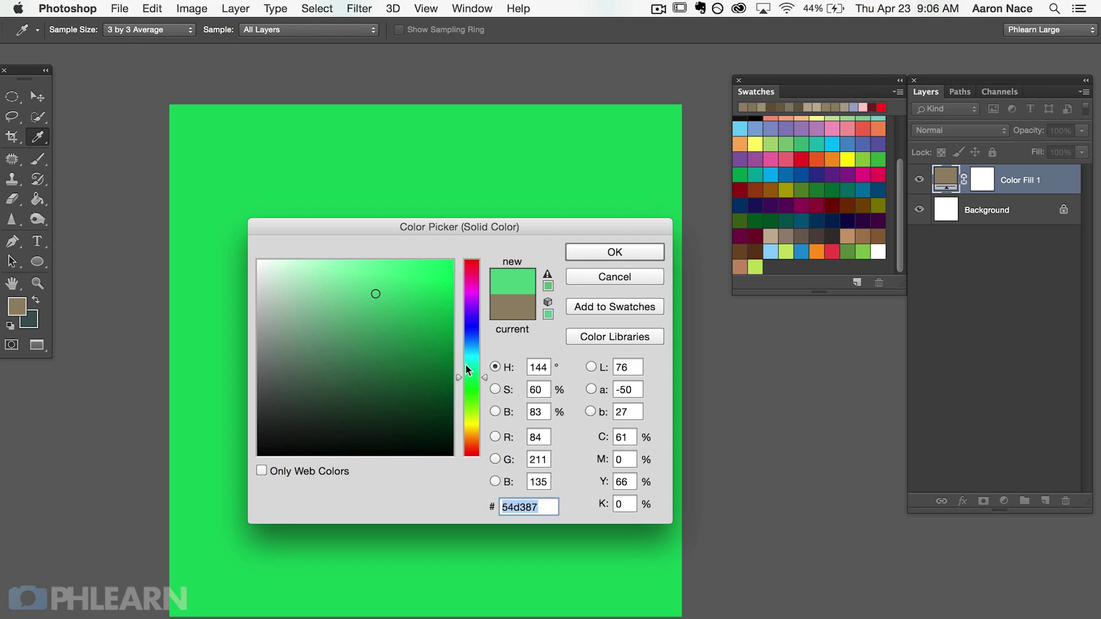
{"action": "left_click", "coordinate": [472, 399]}
{"action": "left_click", "coordinate": [408, 350]}
{"action": "mouse_move", "coordinate": [408, 350]}
{"action": "left_mouse_down"}
{"action": "mouse_move", "coordinate": [365, 331]}
{"action": "mouse_move", "coordinate": [322, 289]}
{"action": "left_mouse_up"}
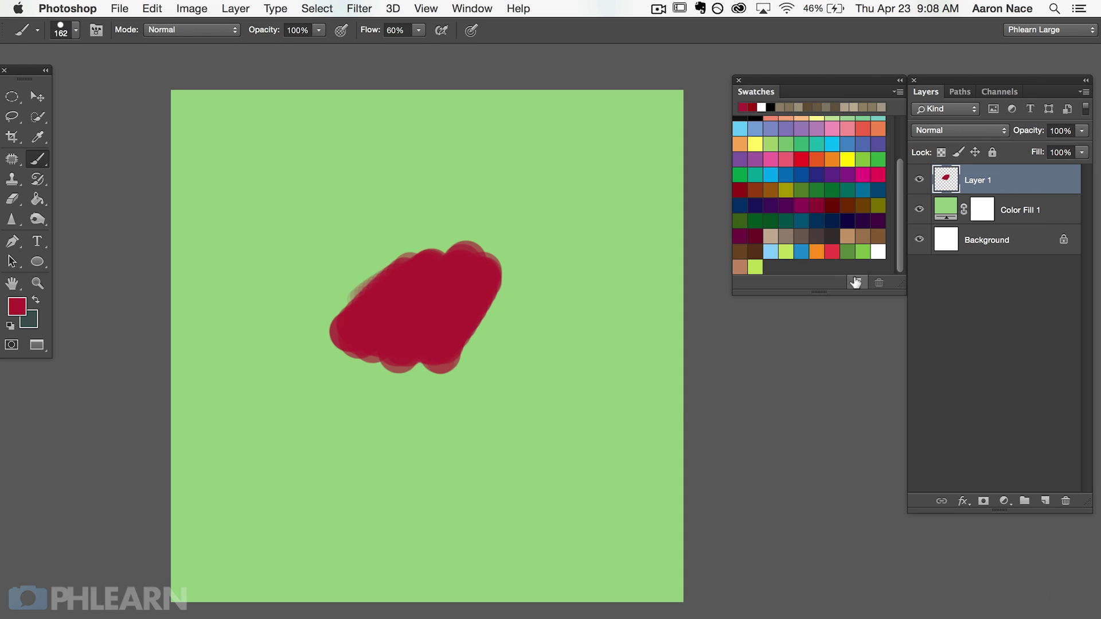
Save the dark red foreground colour as a new swatch named "logo"
{"action": "left_click", "coordinate": [856, 282]}
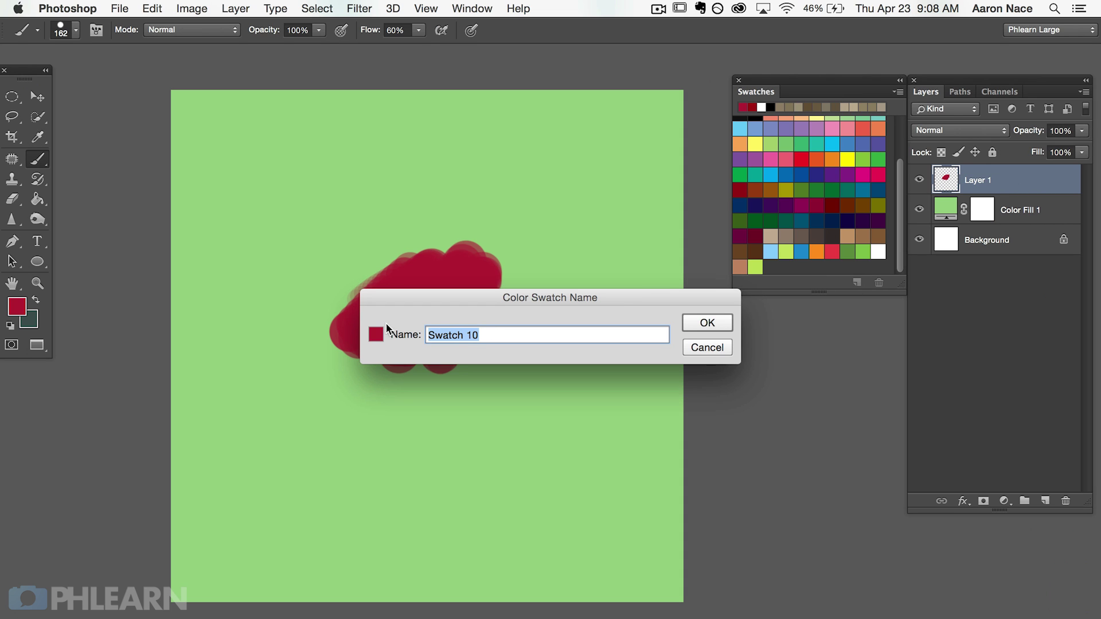
{"action": "key", "text": "BackSpace"}
{"action": "type", "text": "logo"}
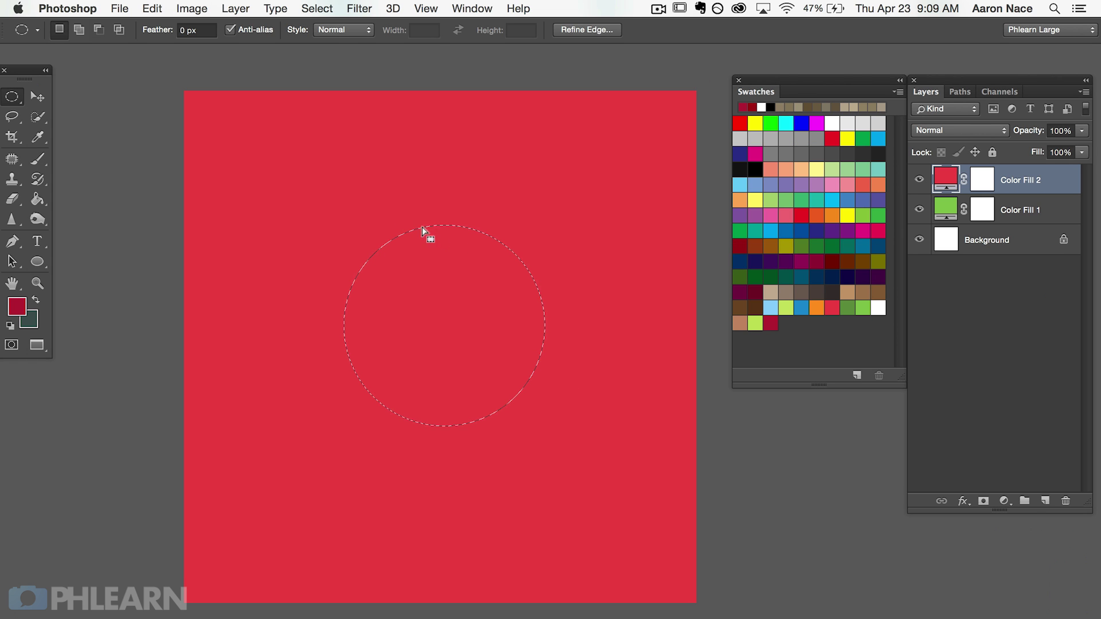
Invert the circular selection and fill it with black at 100% opacity on the Color Fill 2 mask, leaving a red circle
{"action": "left_click", "coordinate": [978, 177]}
{"action": "key", "text": "super+shift+i"}
{"action": "key", "text": "shift+BackSpace"}
{"action": "left_click", "coordinate": [512, 312]}
{"action": "left_click", "coordinate": [536, 283]}
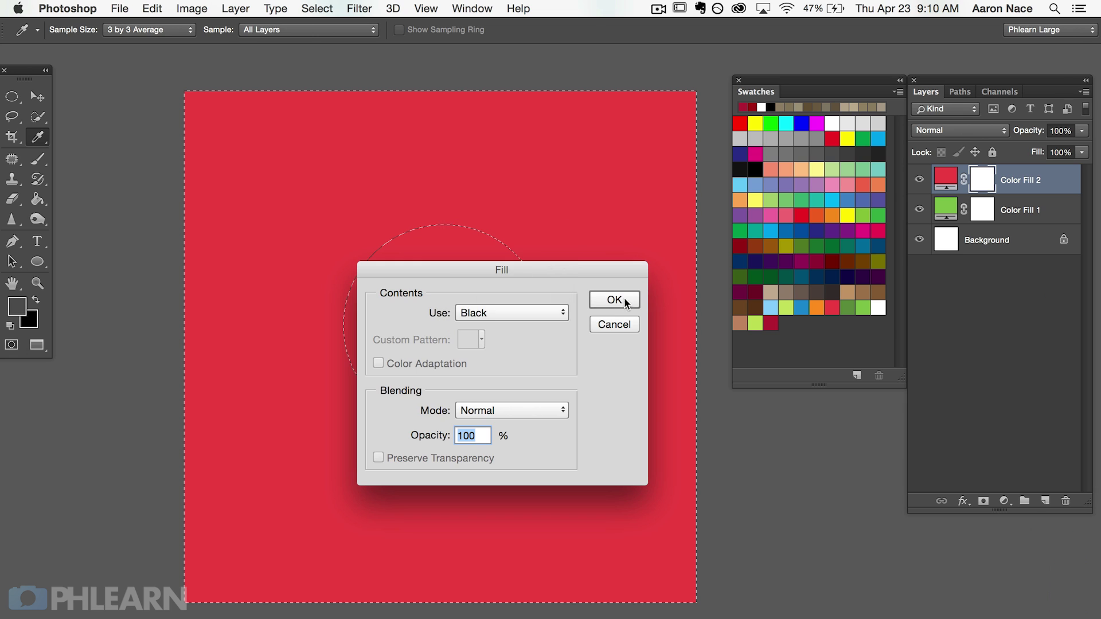
{"action": "left_click", "coordinate": [625, 302]}
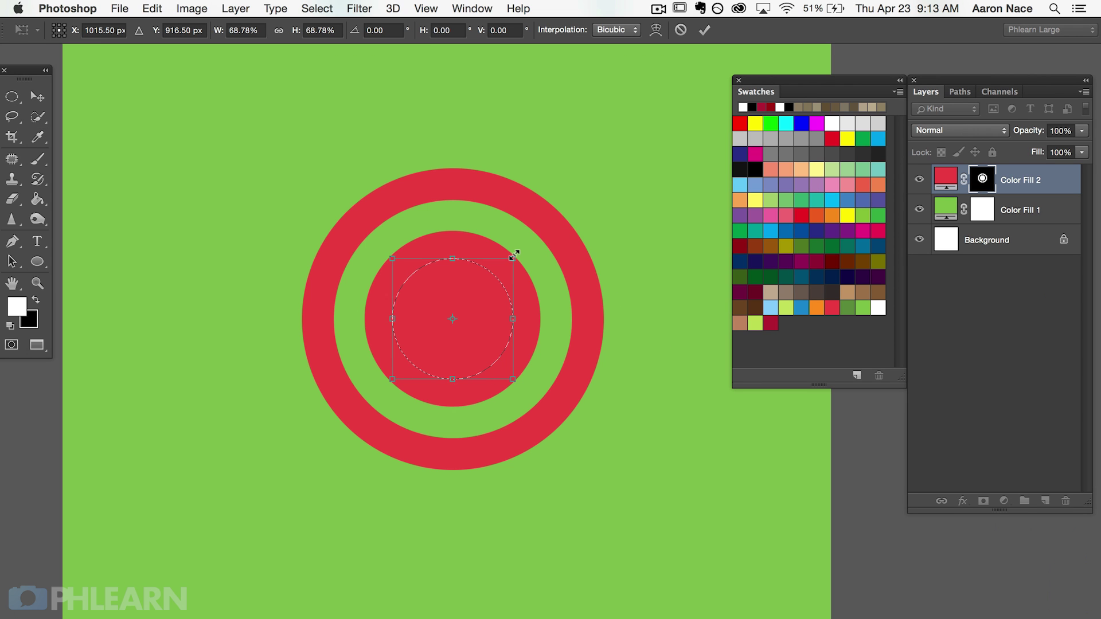
Cut the circular selection scaled to 68.78% out of the Color Fill 2 mask, and place the white Color Fill 3 directly beneath Color Fill 2
{"action": "key", "text": "Return"}
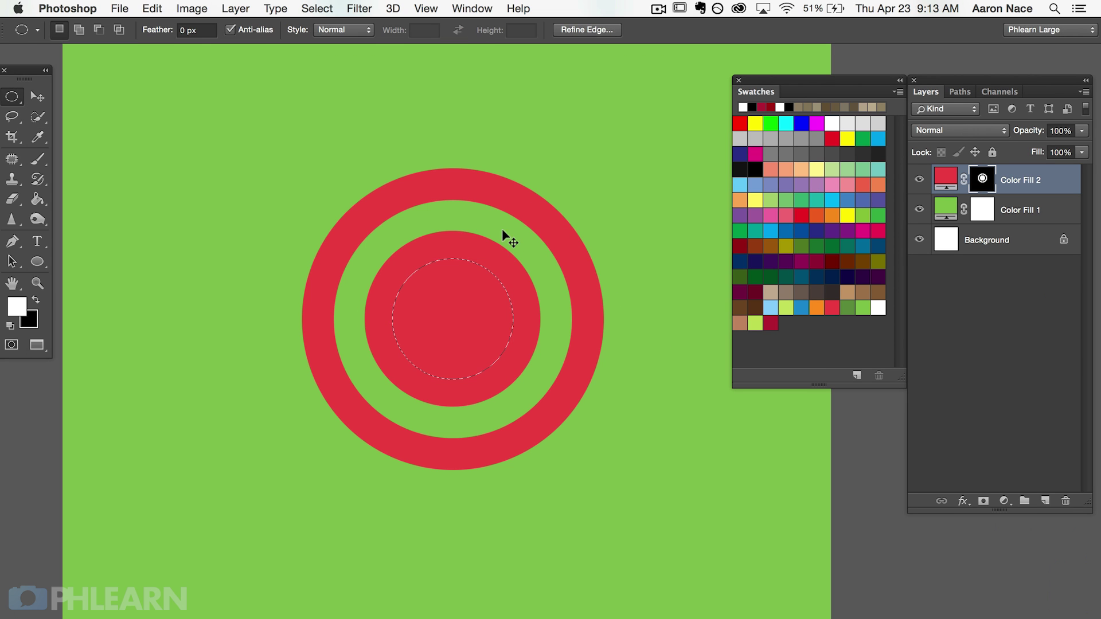
{"action": "key", "text": "BackSpace"}
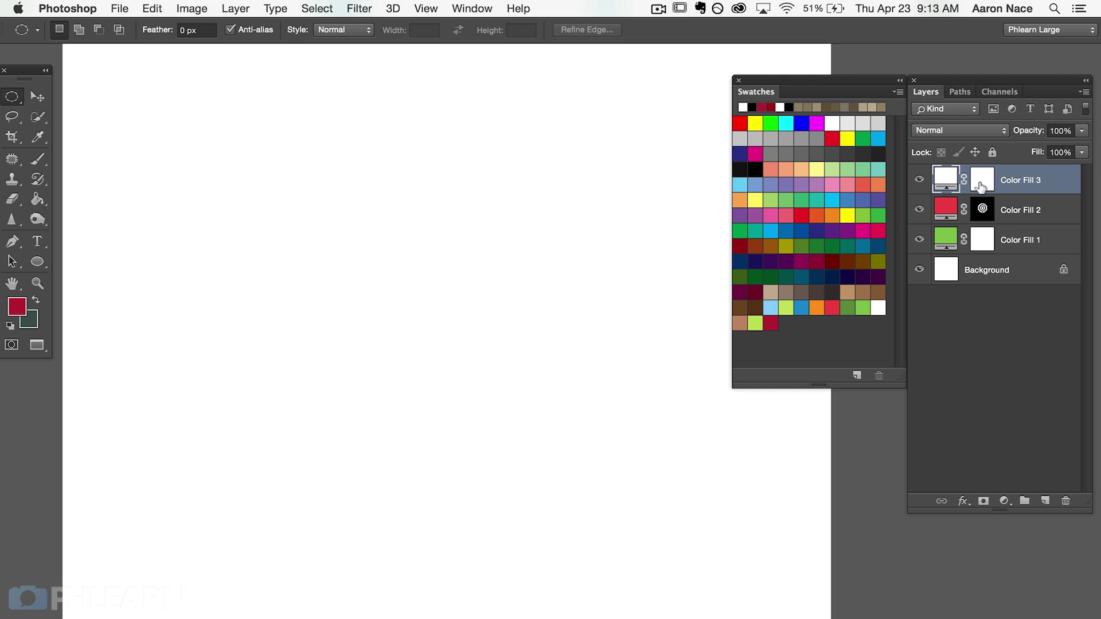
{"action": "left_click_drag", "start_coordinate": [981, 186], "coordinate": [981, 225]}
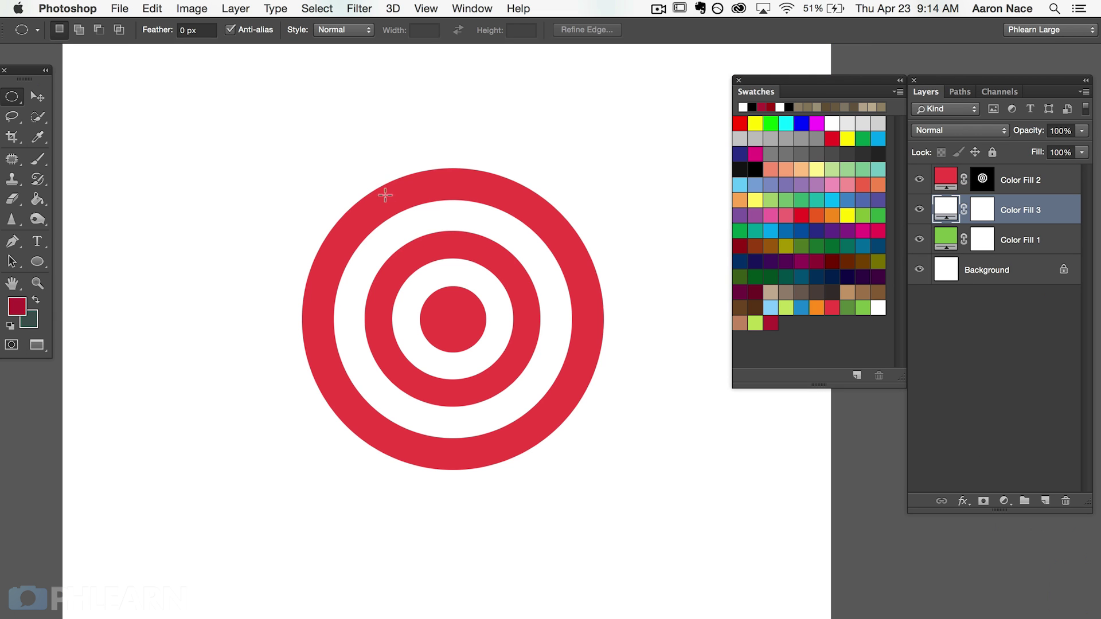
Select a thin horizontal arrow shaft from the target's centre past its outer edge and fill it with the tan-brown swatch as a Solid Color layer
{"action": "left_click_drag", "start_coordinate": [398, 341], "coordinate": [619, 341]}
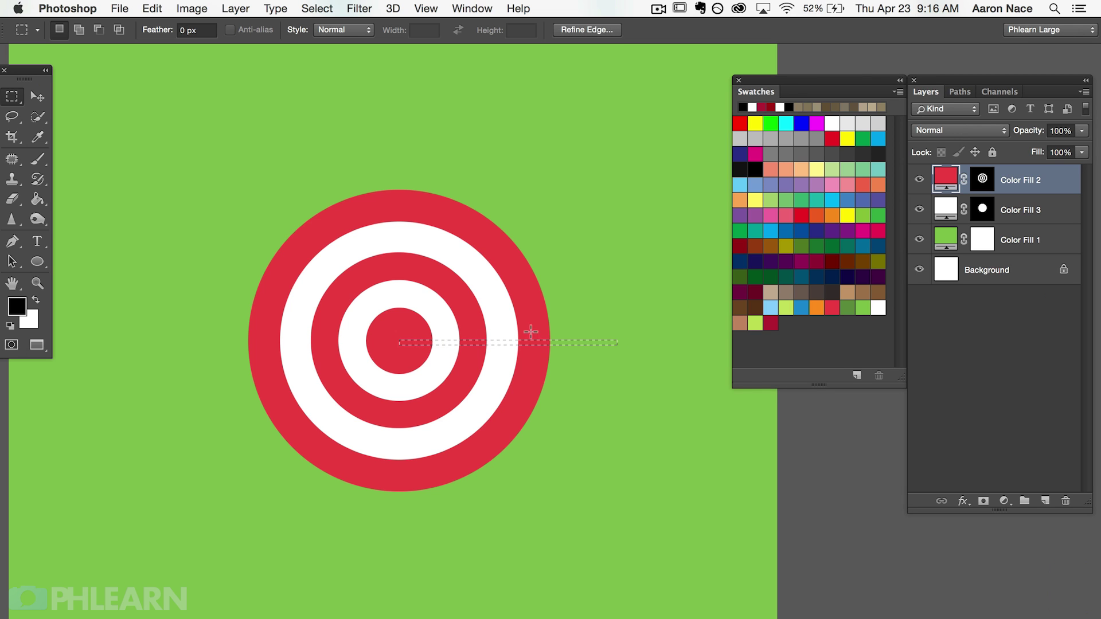
{"action": "left_click", "coordinate": [998, 501]}
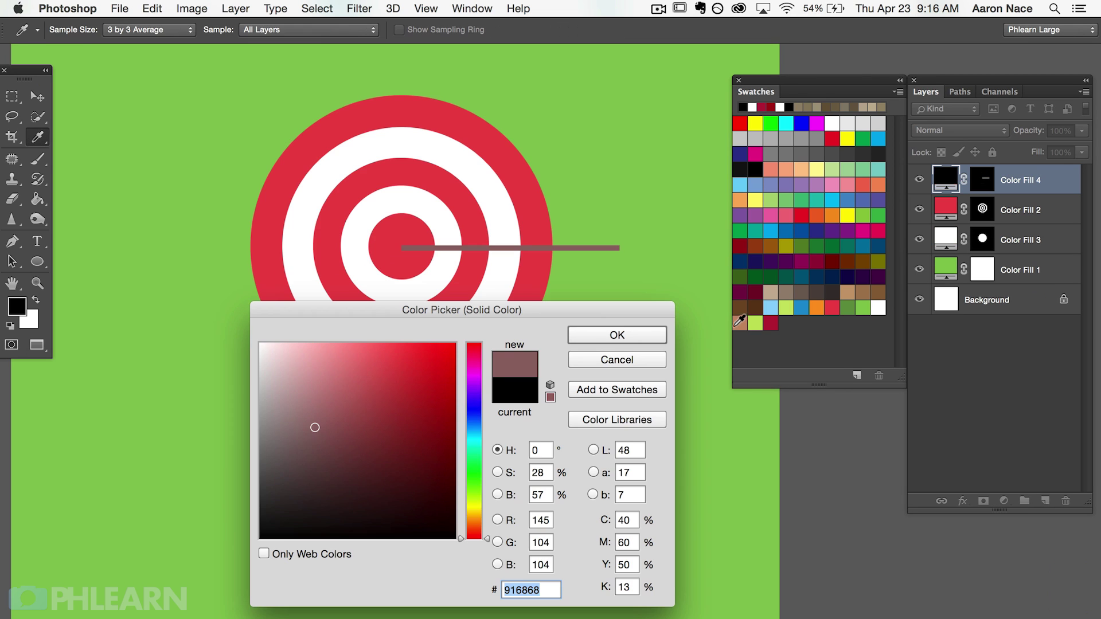
{"action": "left_click", "coordinate": [737, 324]}
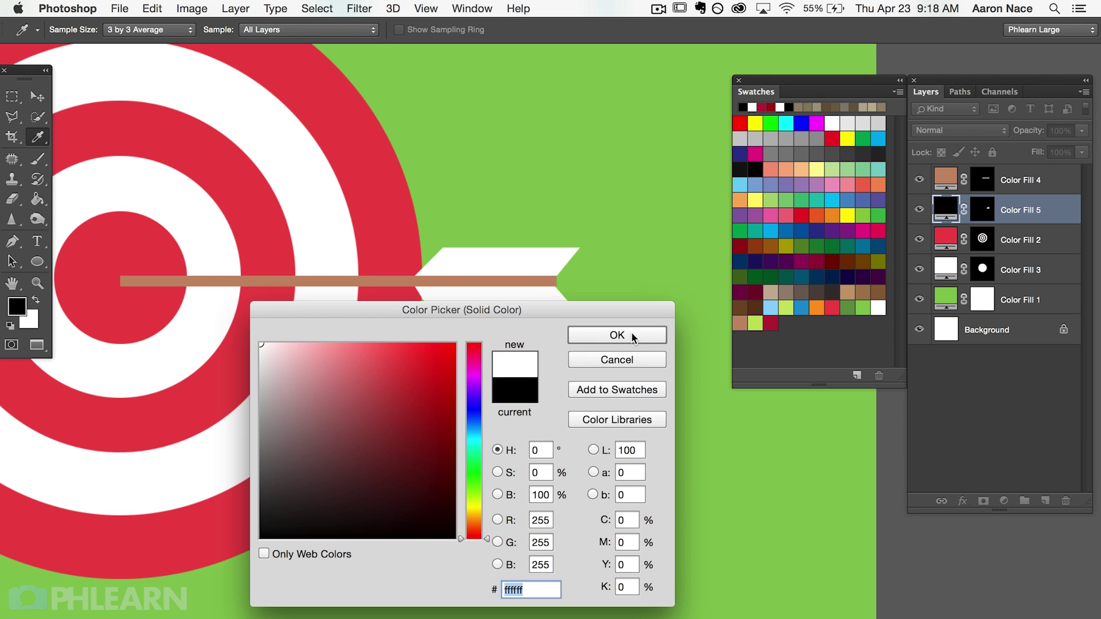
Apply white #ffffff to the arrow's fletching fill layer and rotate the Arrow copy group upward around its tip
{"action": "left_click", "coordinate": [633, 335]}
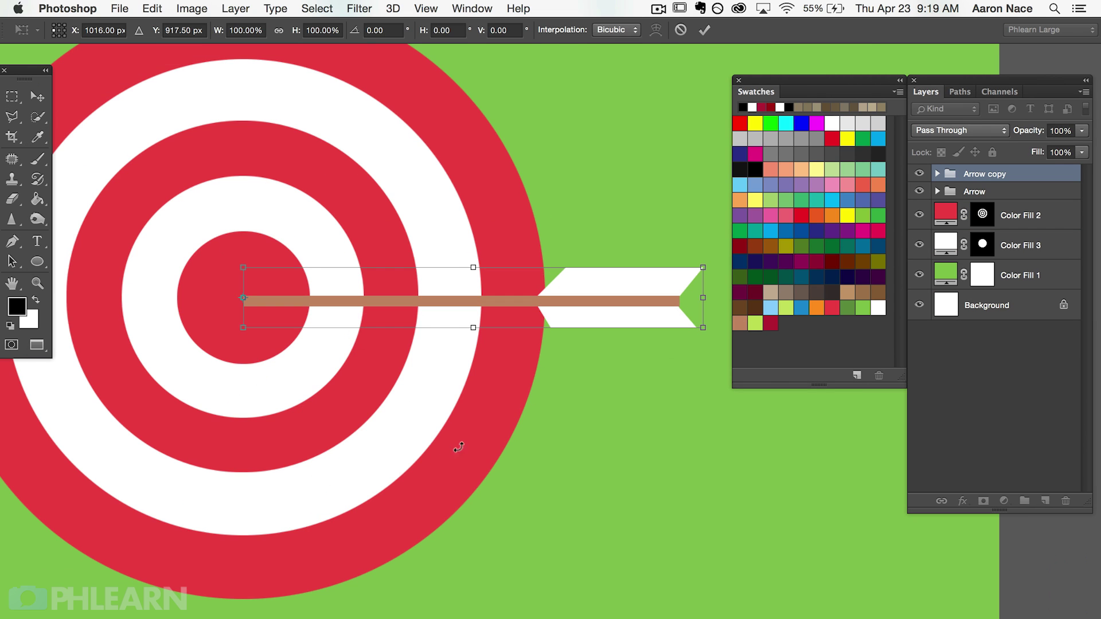
{"action": "mouse_move", "coordinate": [458, 447]}
{"action": "left_mouse_down"}
{"action": "mouse_move", "coordinate": [449, 437]}
{"action": "mouse_move", "coordinate": [468, 362]}
{"action": "mouse_move", "coordinate": [460, 381]}
{"action": "left_mouse_up"}
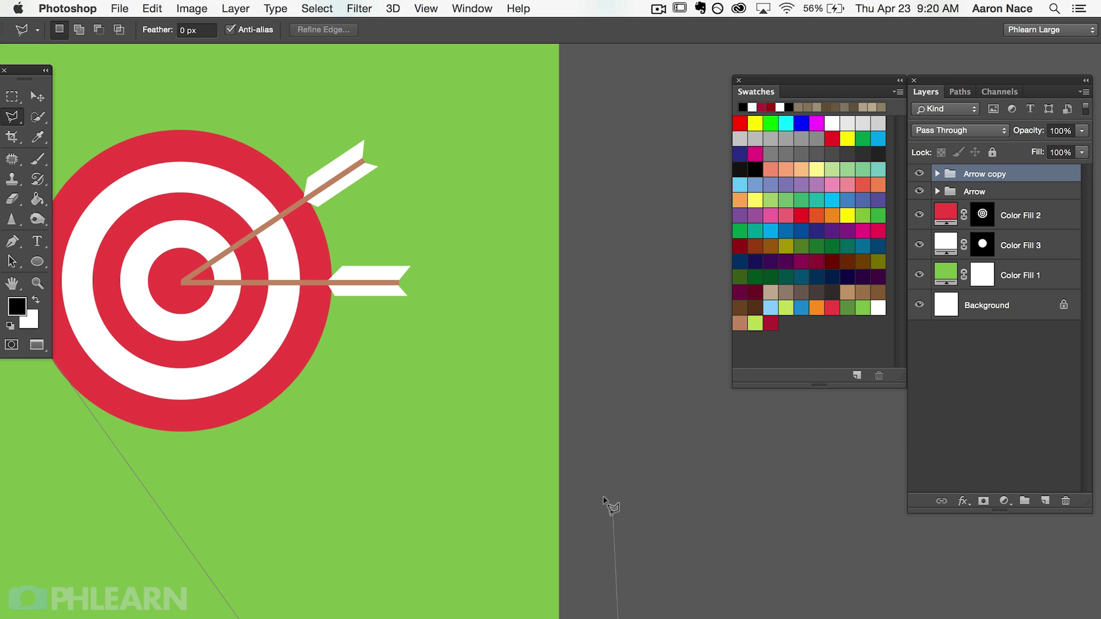
Outline the long shadow with a polygonal selection extending past the canvas and give its Solid Color fill layer the dark green #639441
{"action": "left_click", "coordinate": [600, 491]}
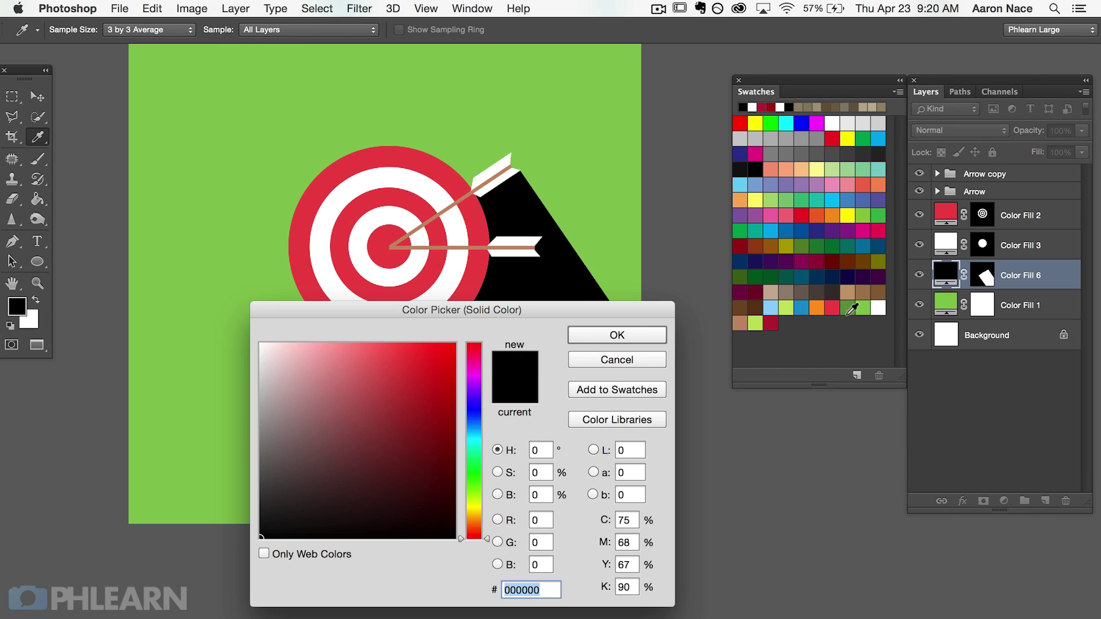
{"action": "left_click", "coordinate": [851, 309]}
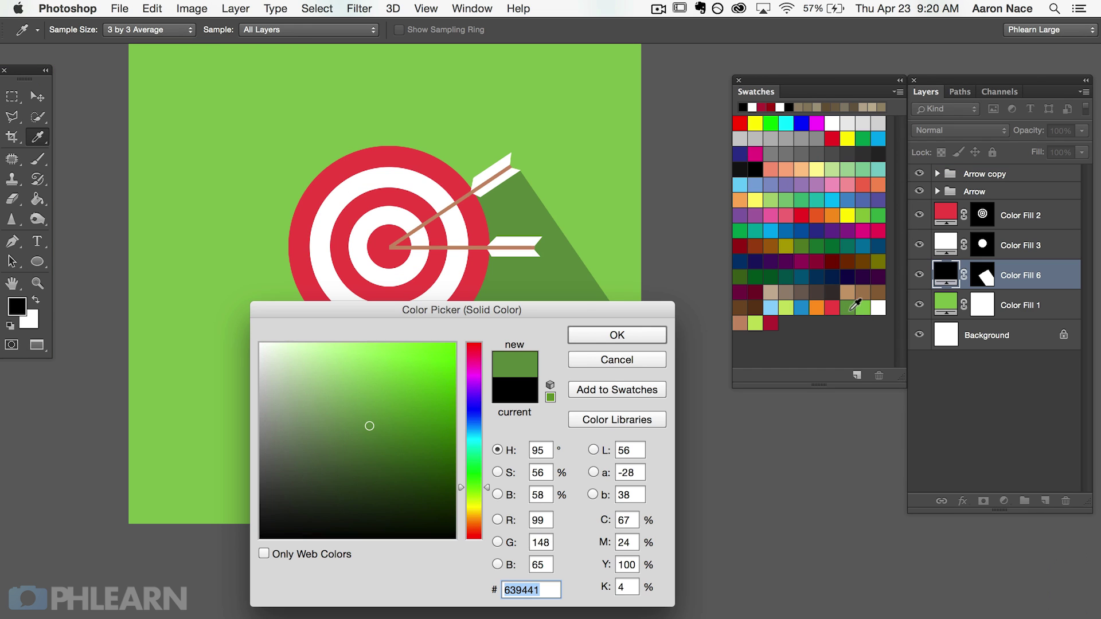
{"action": "left_click", "coordinate": [618, 336]}
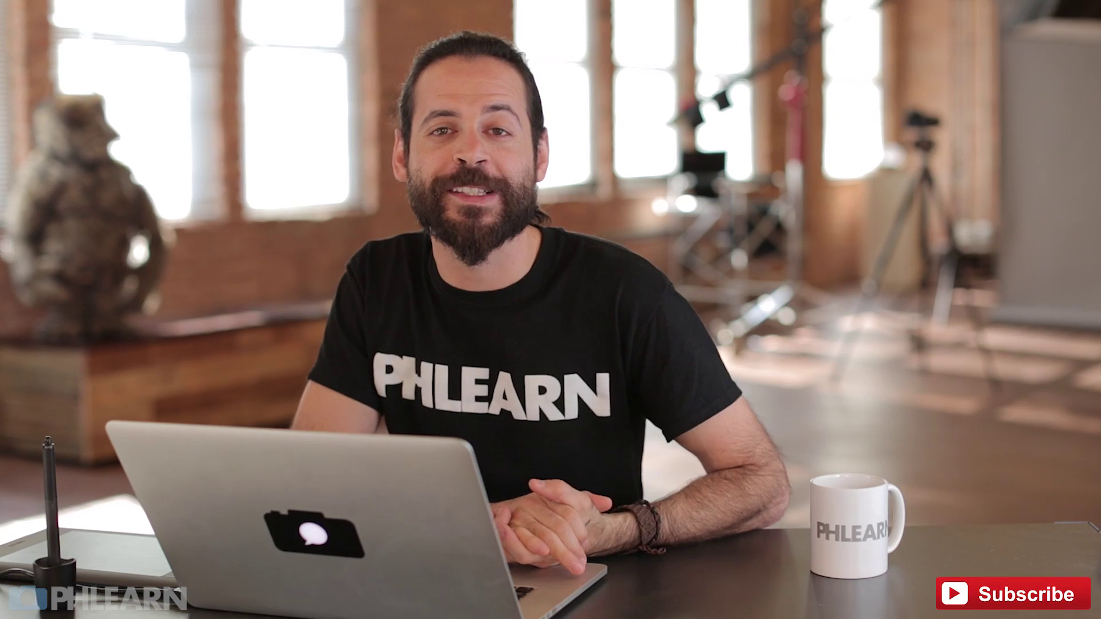